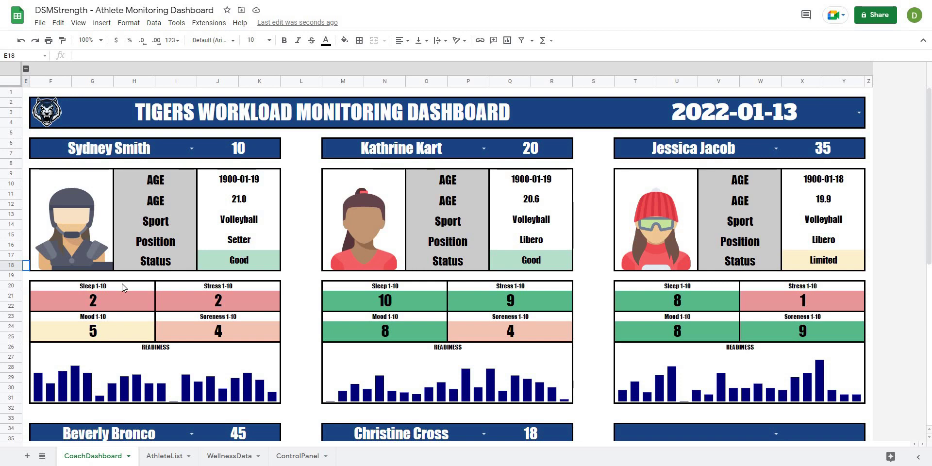
# Expand the grouped filter columns A to D and set Select Info 1 of the player cards to DOB.
pyautogui.click(26, 68)
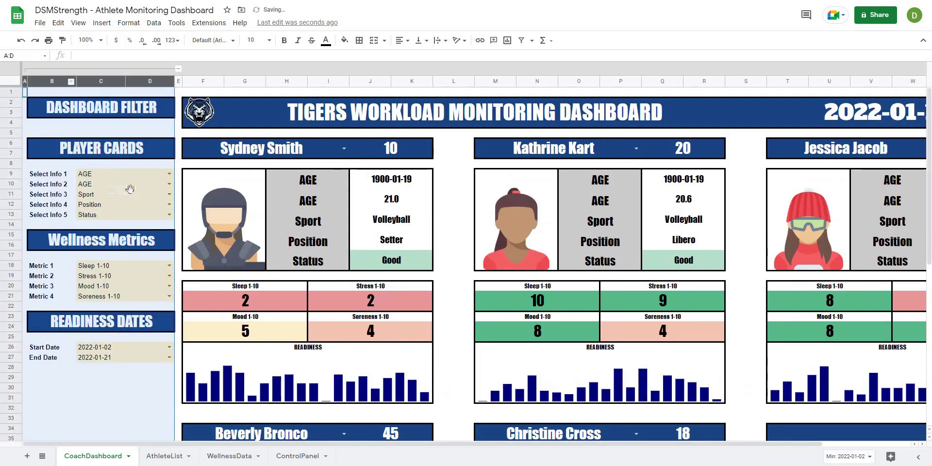
pyautogui.click(169, 173)
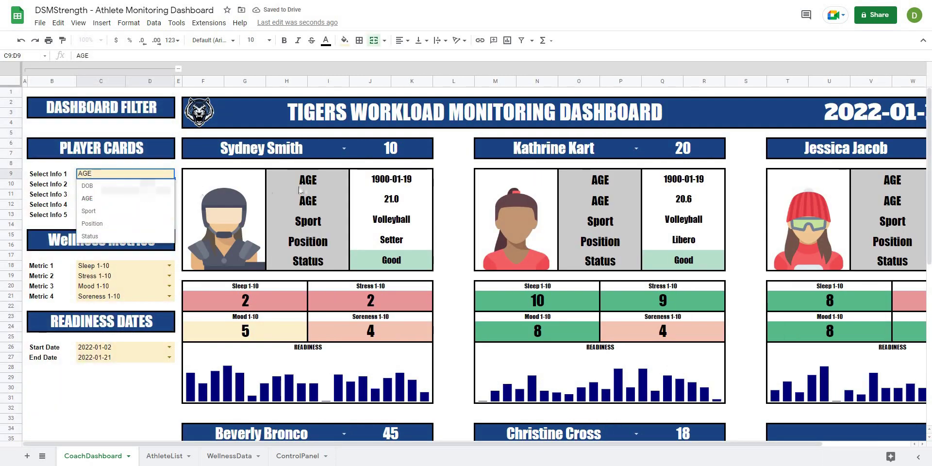
pyautogui.click(112, 189)
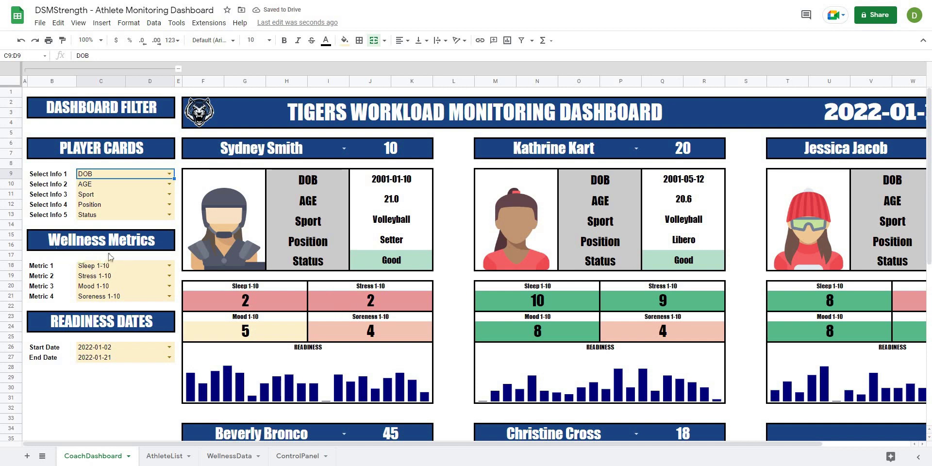
# Switch wellness Metric 1 to Mood 1-10, and return it to Sleep 1-10.
pyautogui.click(169, 265)
pyautogui.click(128, 328)
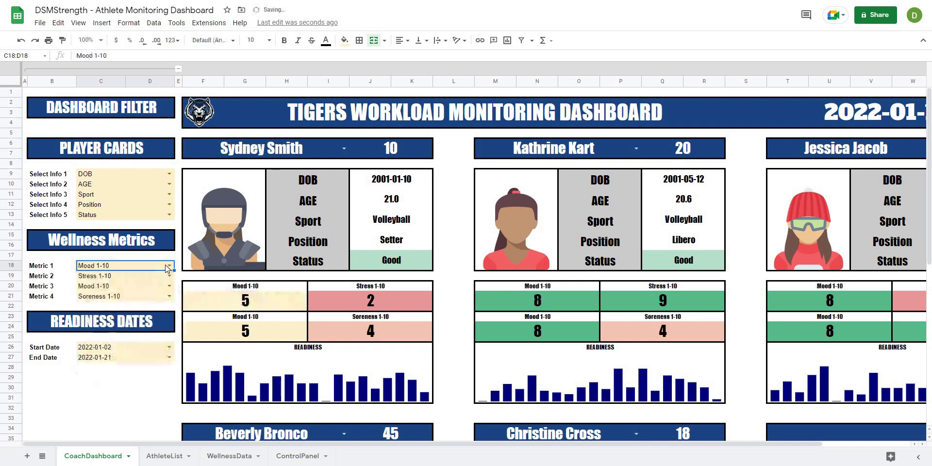
pyautogui.press('Return')
pyautogui.click(120, 310)
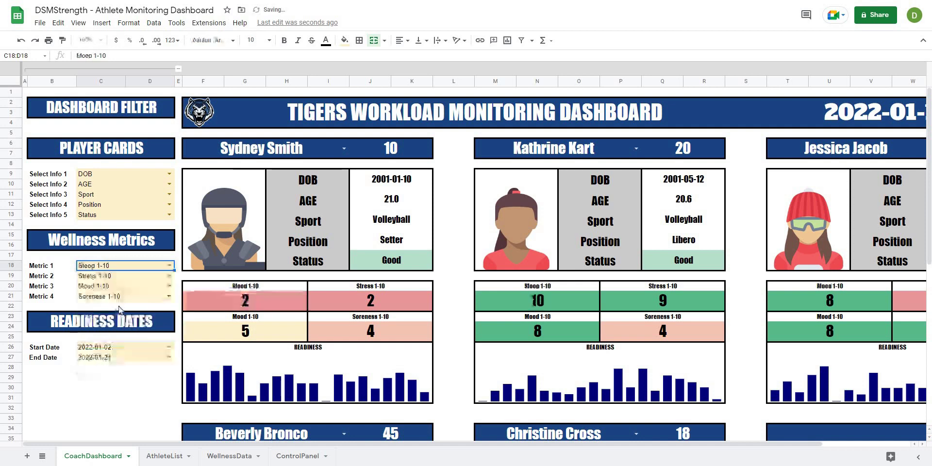
pyautogui.click(146, 70)
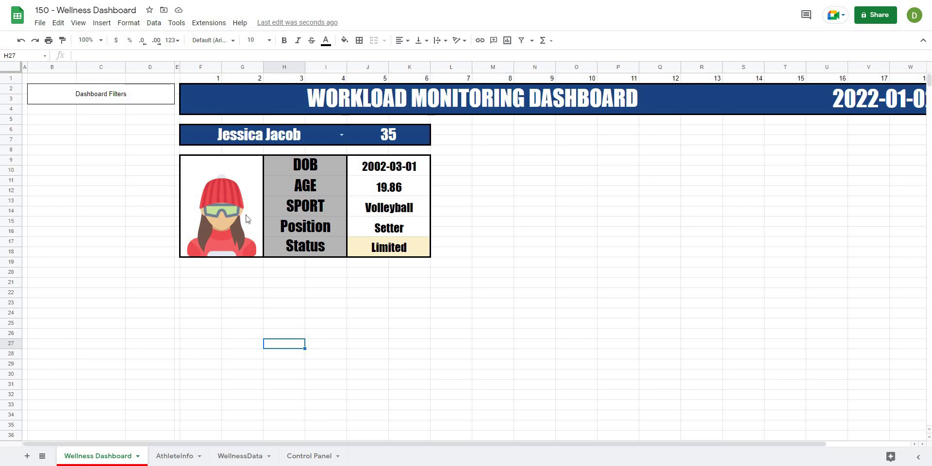
pyautogui.press('Up')
pyautogui.press('Up')
pyautogui.press('Up')
pyautogui.press('Up')
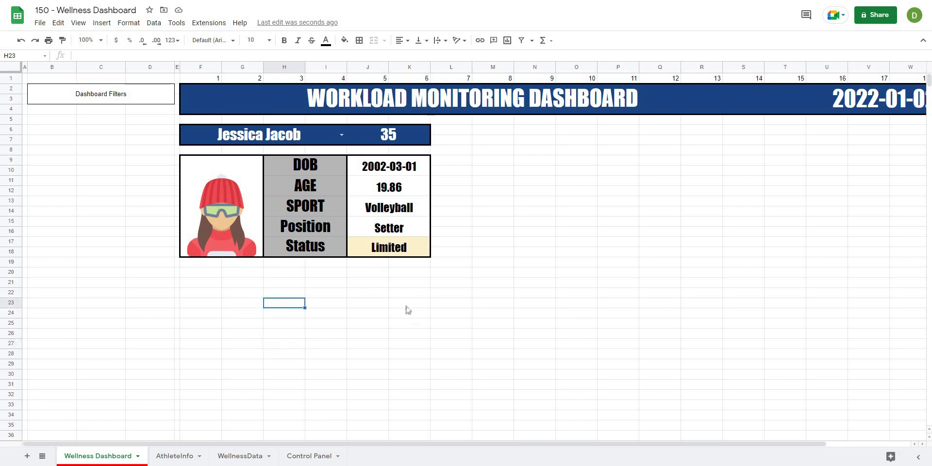
pyautogui.click(407, 310)
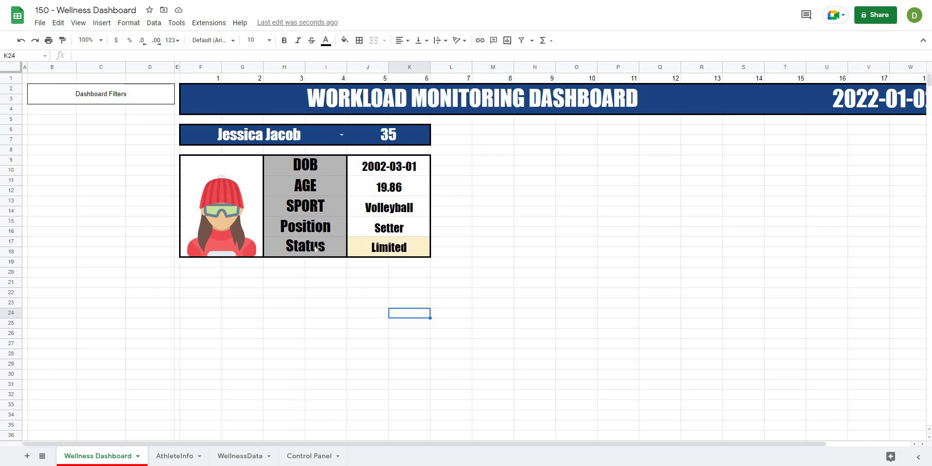
# Change the player card in the 150 - Wellness Dashboard spreadsheet to the second athlete in the name list.
pyautogui.click(341, 134)
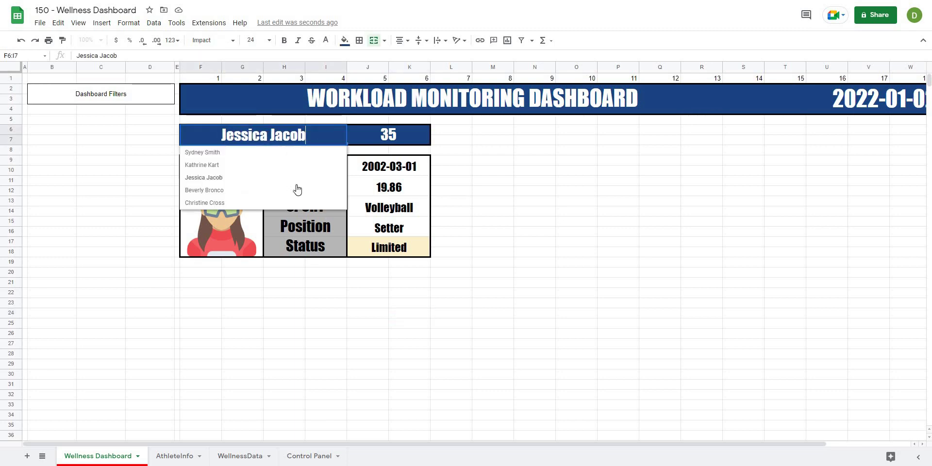
pyautogui.click(338, 135)
pyautogui.click(342, 136)
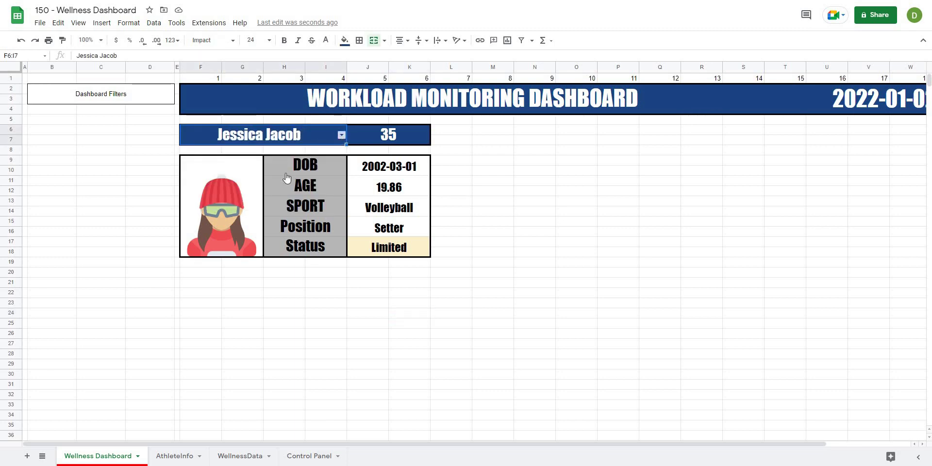
pyautogui.click(286, 162)
pyautogui.press('Return')
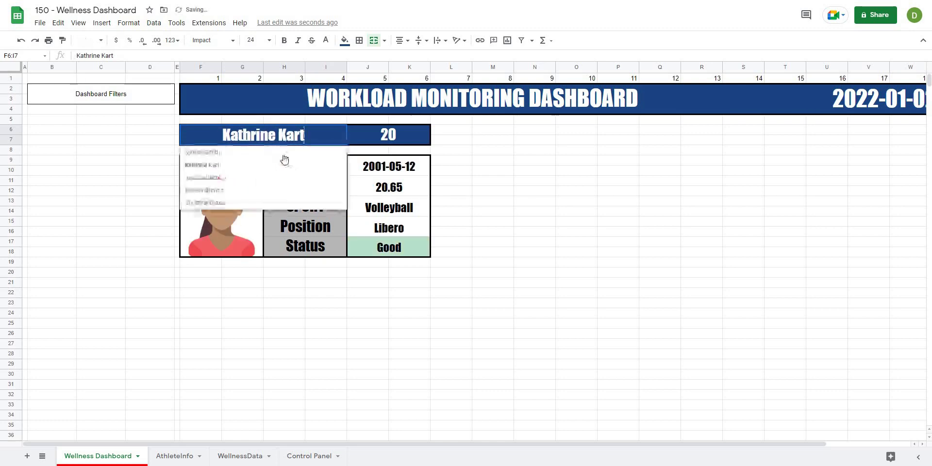
# Switch the player card to the first listed athlete and back to the second one.
pyautogui.press('Up')
pyautogui.press('Return')
pyautogui.press('Return')
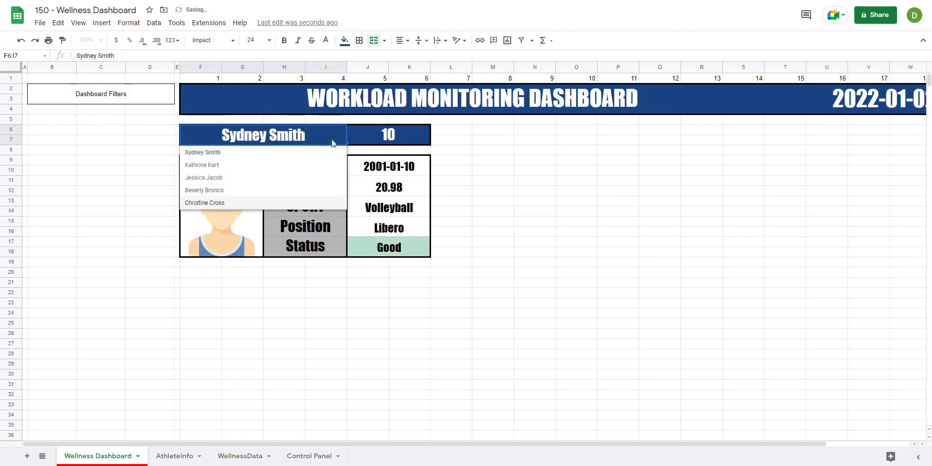
pyautogui.click(285, 204)
pyautogui.press('Return')
pyautogui.press('Return')
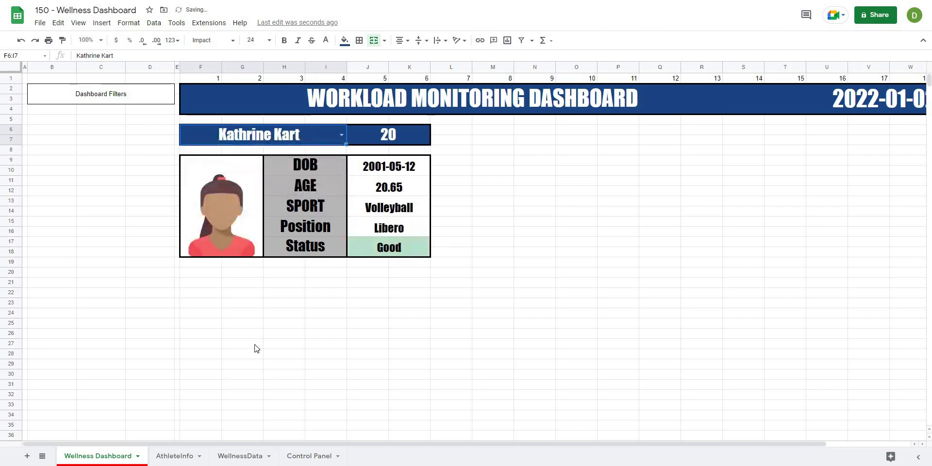
pyautogui.click(255, 347)
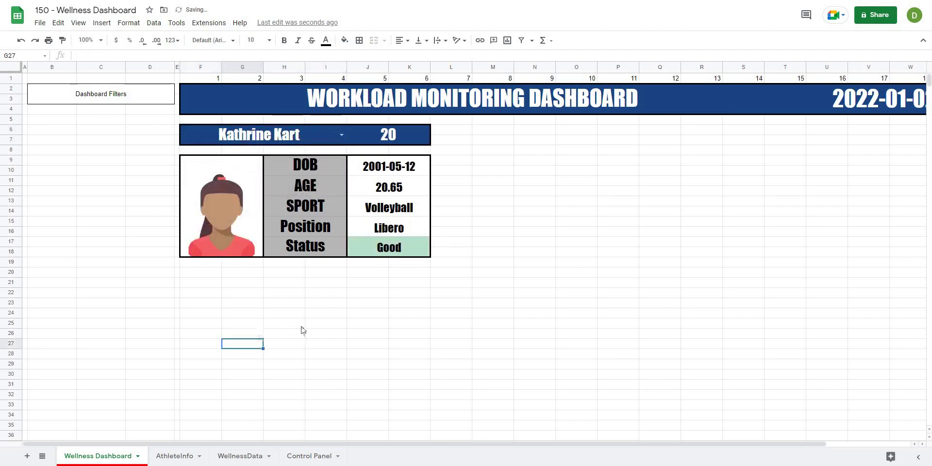
pyautogui.click(376, 316)
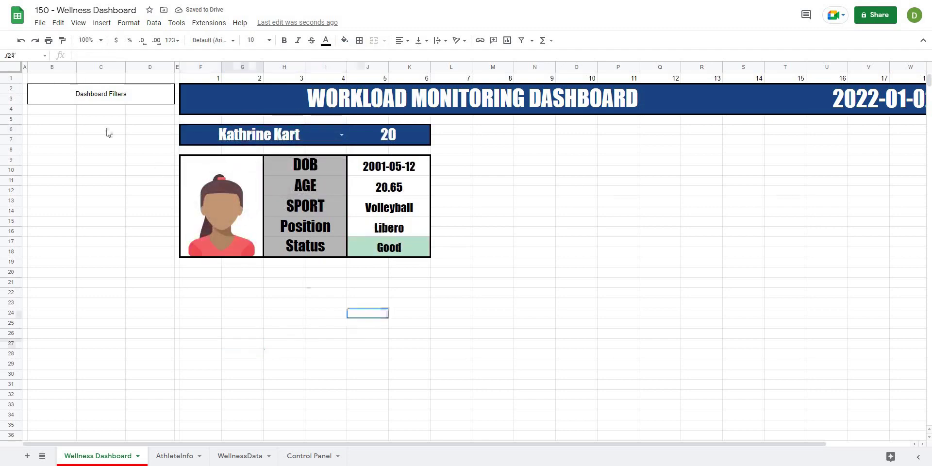
pyautogui.click(119, 199)
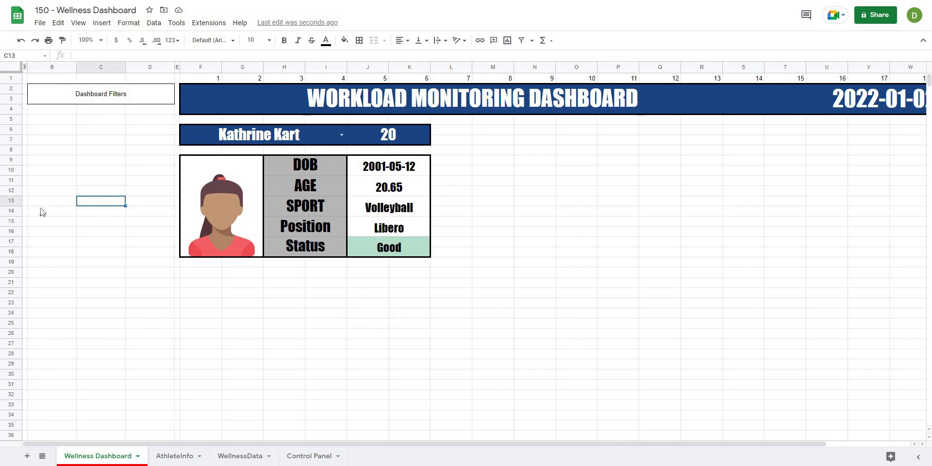
pyautogui.moveTo(24, 67); pyautogui.dragTo(176, 66)
pyautogui.click(294, 381)
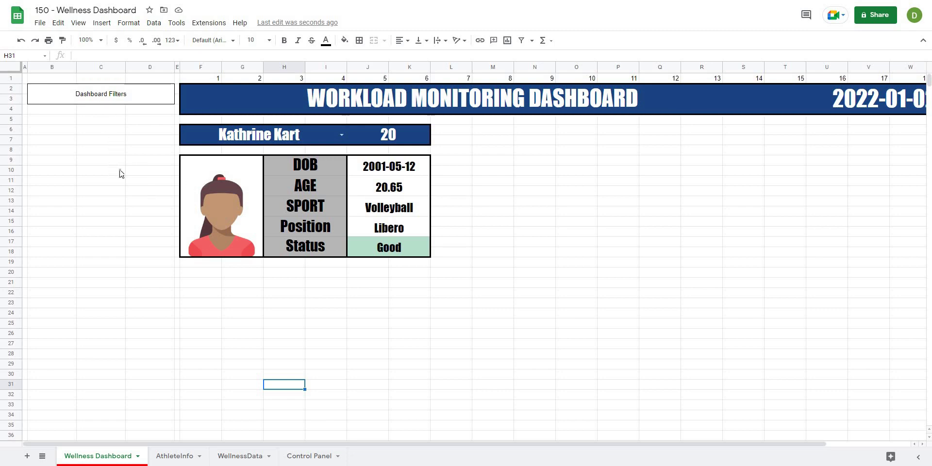
pyautogui.click(87, 100)
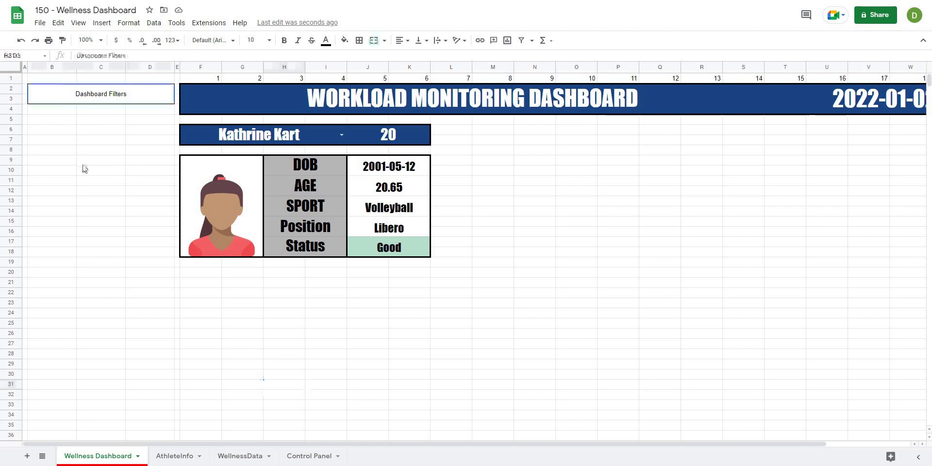
pyautogui.click(116, 224)
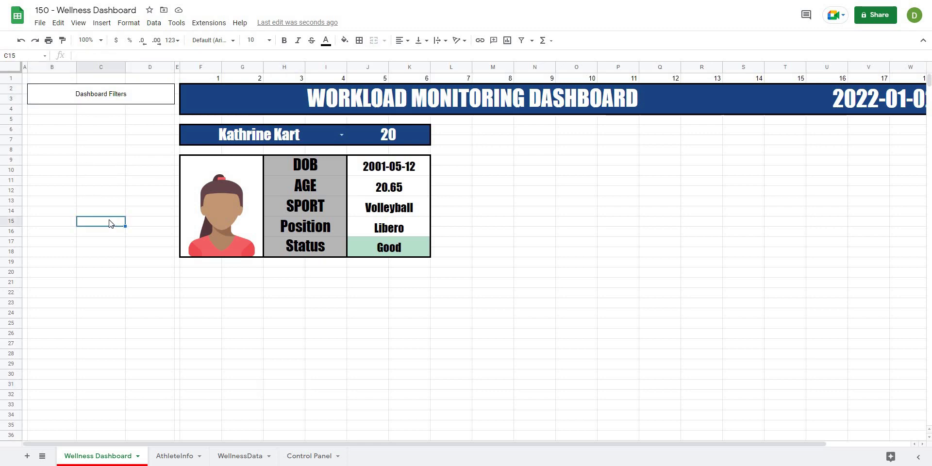
pyautogui.click(111, 109)
pyautogui.click(131, 99)
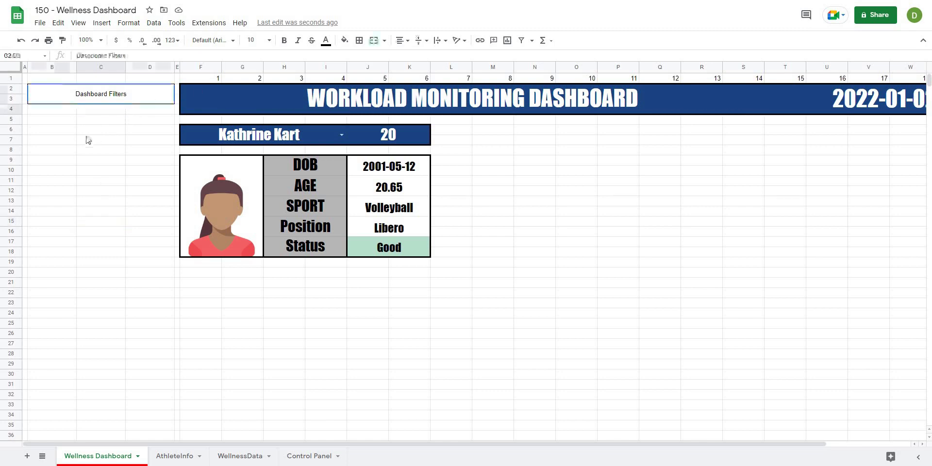
pyautogui.click(88, 141)
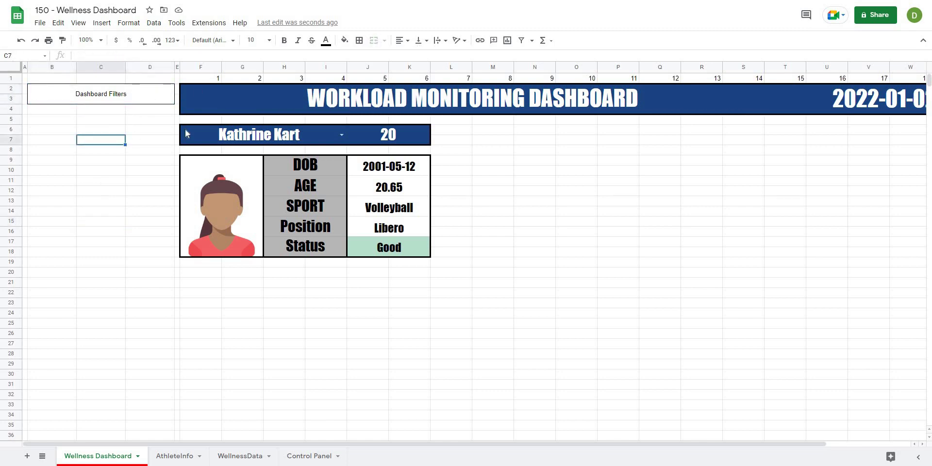
pyautogui.click(144, 164)
pyautogui.click(311, 129)
pyautogui.click(163, 171)
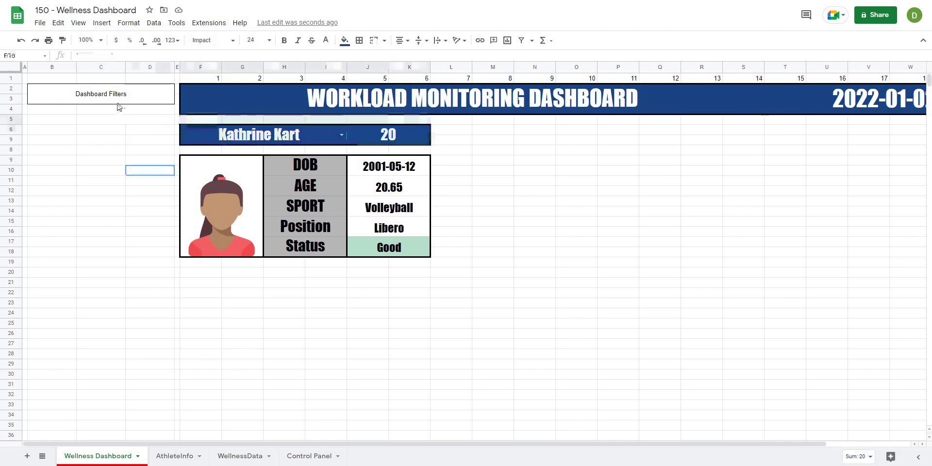
pyautogui.click(73, 99)
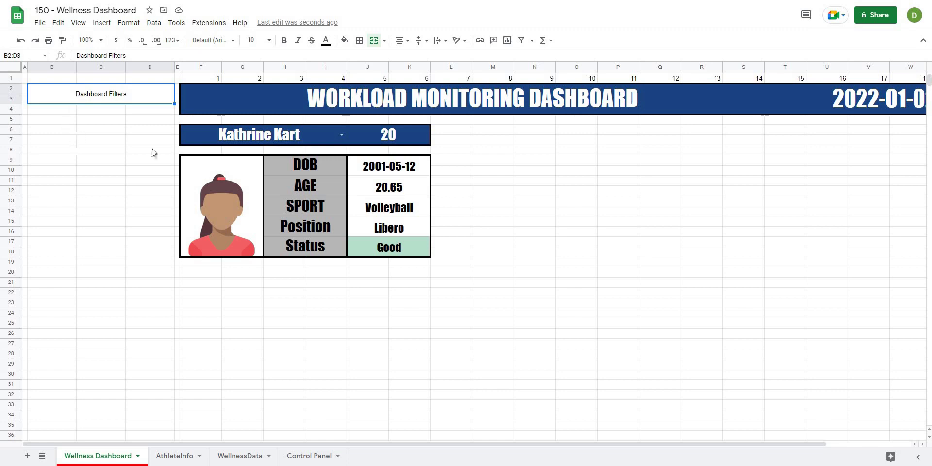
pyautogui.click(52, 119)
# Copy the athlete name header F6:I7 and paste only its formatting onto the Dashboard Filters heading in B2:D3.
pyautogui.click(232, 138)
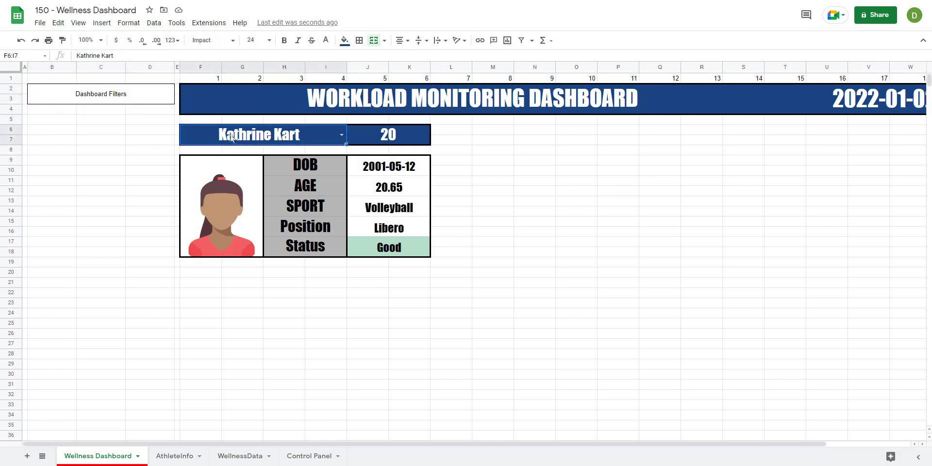
pyautogui.hotkey('ctrl', 'c')
pyautogui.click(100, 221)
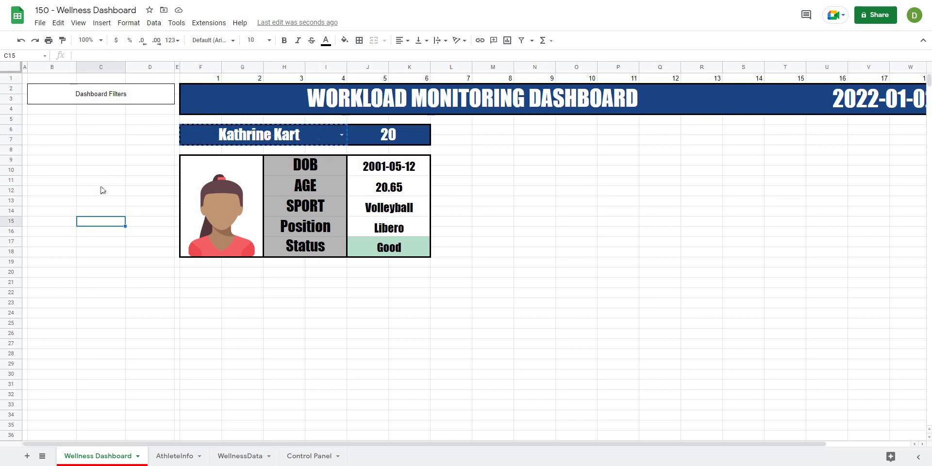
pyautogui.press('Up')
pyautogui.press('Up')
pyautogui.click(47, 94)
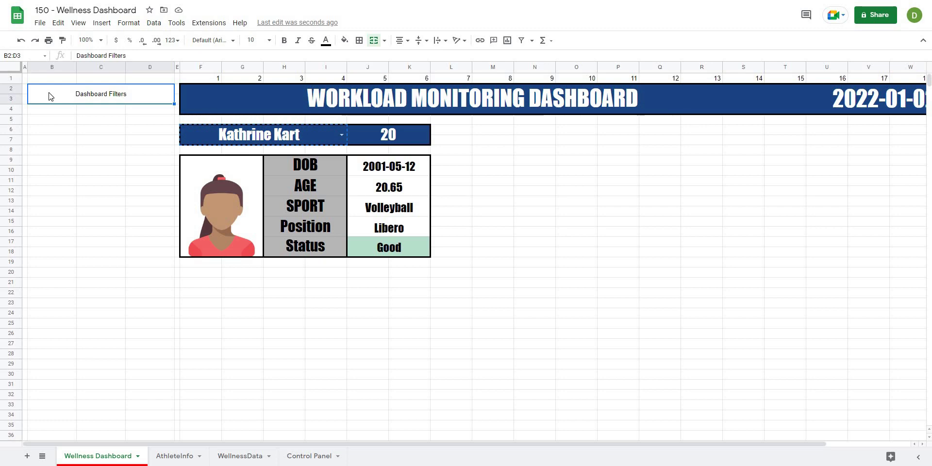
pyautogui.rightClick(48, 95)
pyautogui.moveTo(80, 153)
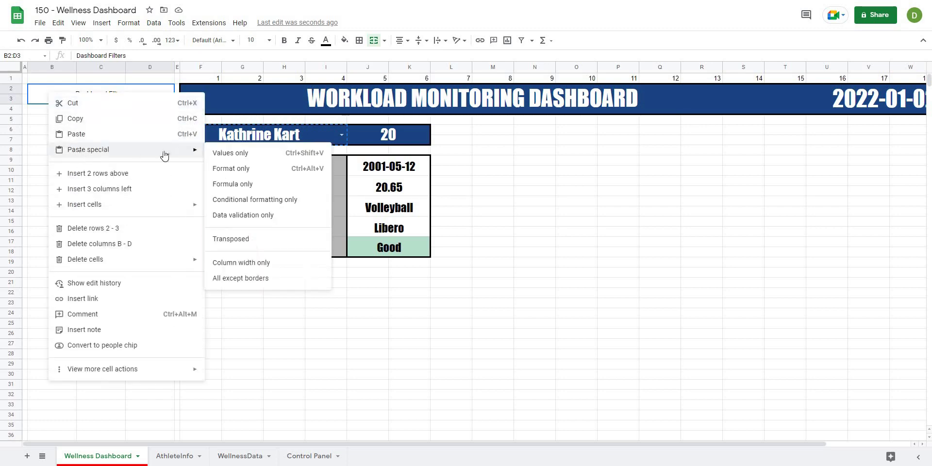
pyautogui.click(230, 173)
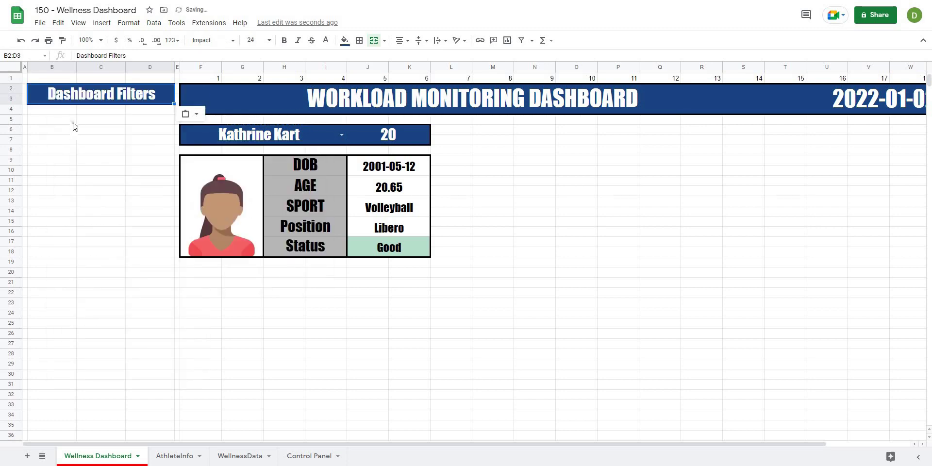
pyautogui.click(101, 159)
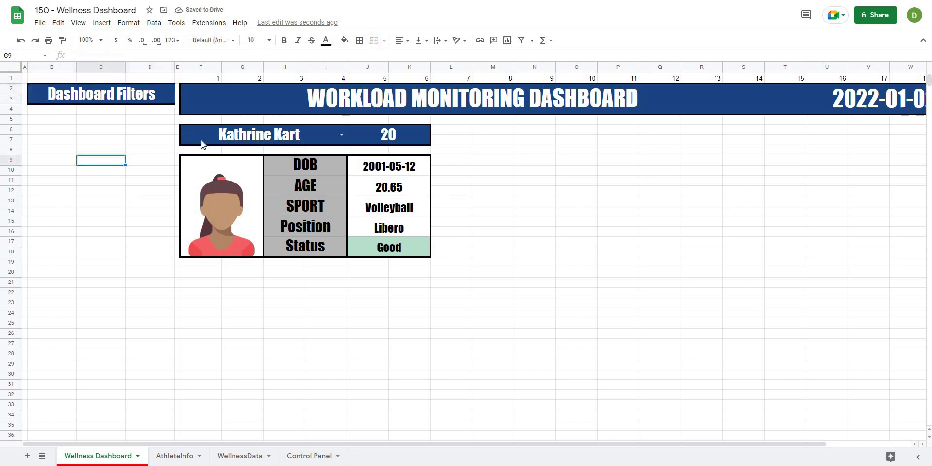
pyautogui.click(183, 136)
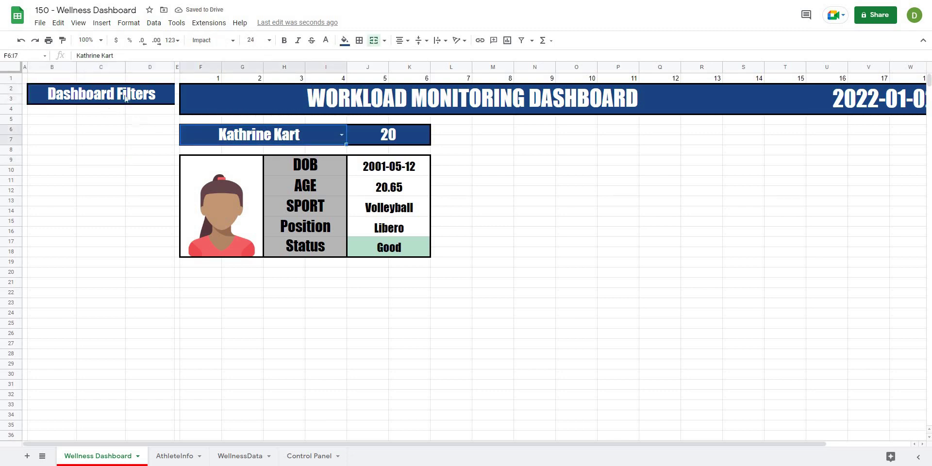
pyautogui.click(62, 140)
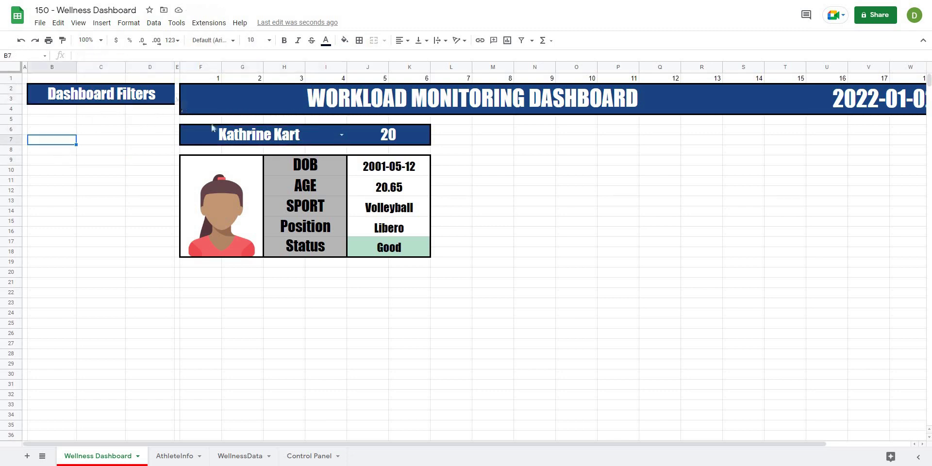
pyautogui.click(301, 135)
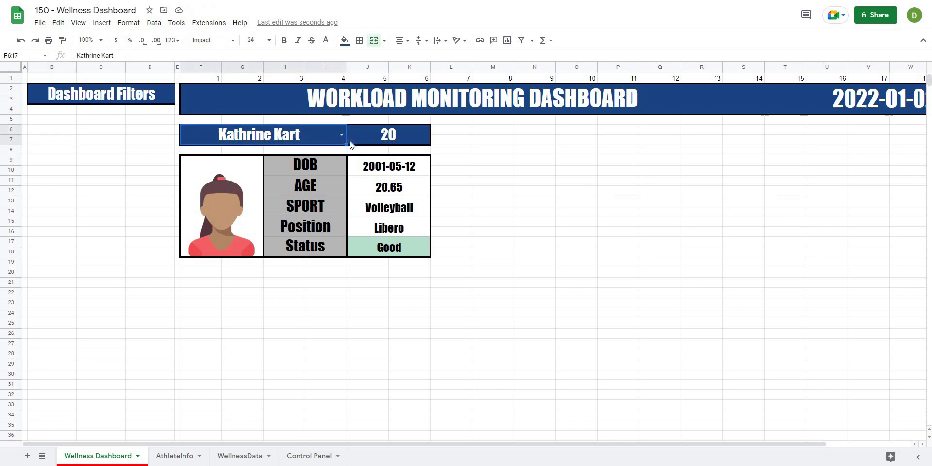
pyautogui.click(451, 120)
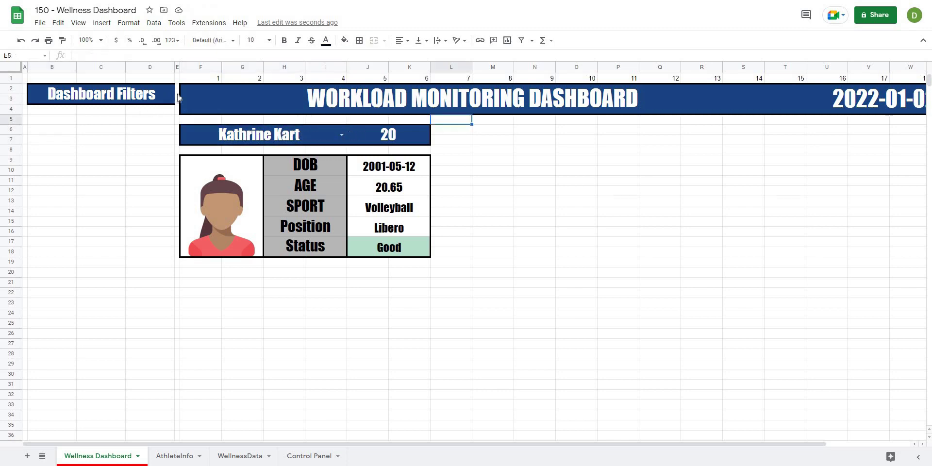
pyautogui.click(146, 141)
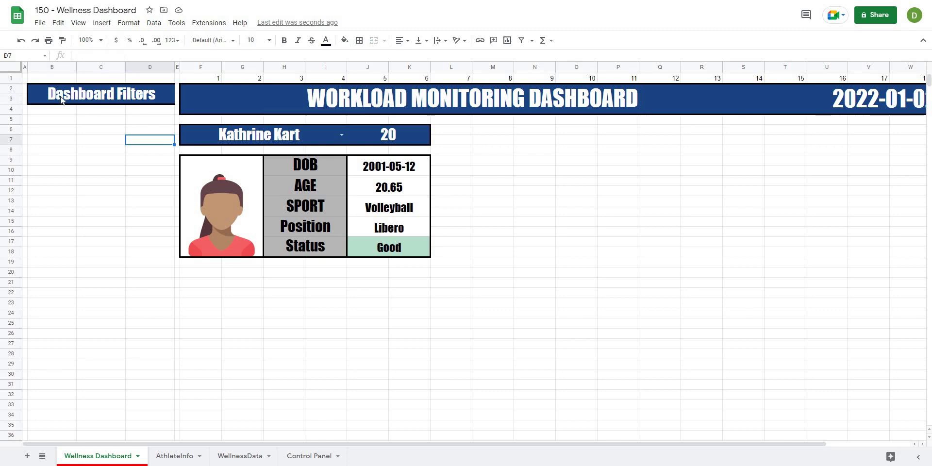
# Apply a thick black outer border around the Dashboard Filters heading in B2:D3.
pyautogui.click(62, 100)
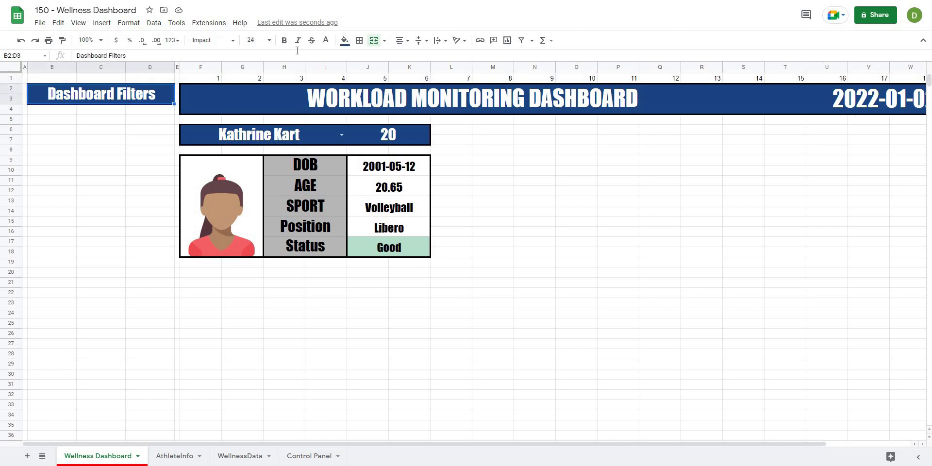
pyautogui.click(359, 43)
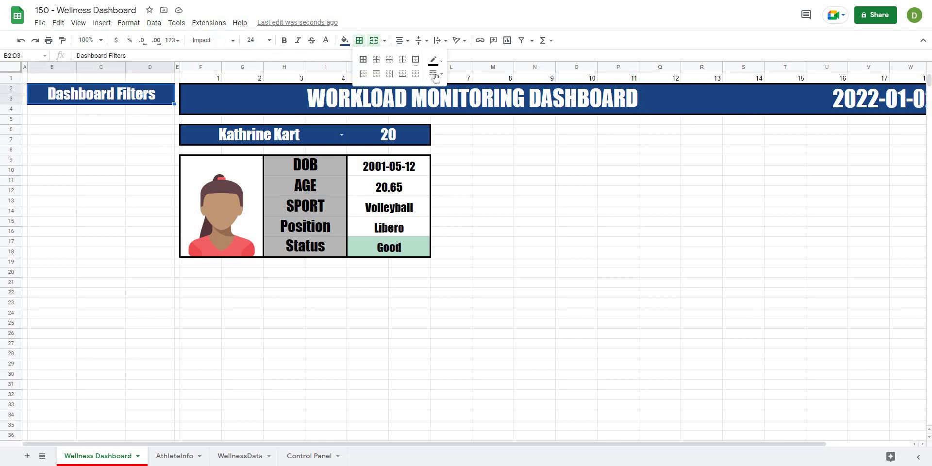
pyautogui.click(434, 73)
pyautogui.click(470, 119)
pyautogui.click(485, 191)
pyautogui.click(94, 160)
pyautogui.click(68, 103)
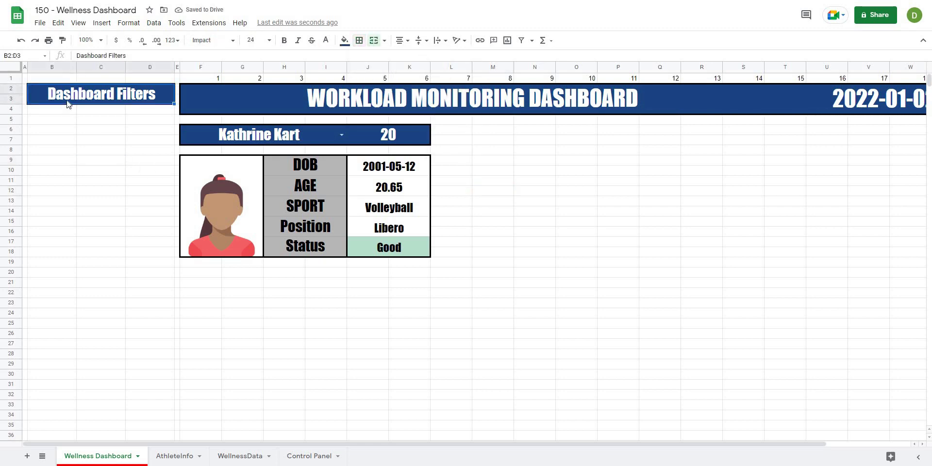
pyautogui.click(69, 120)
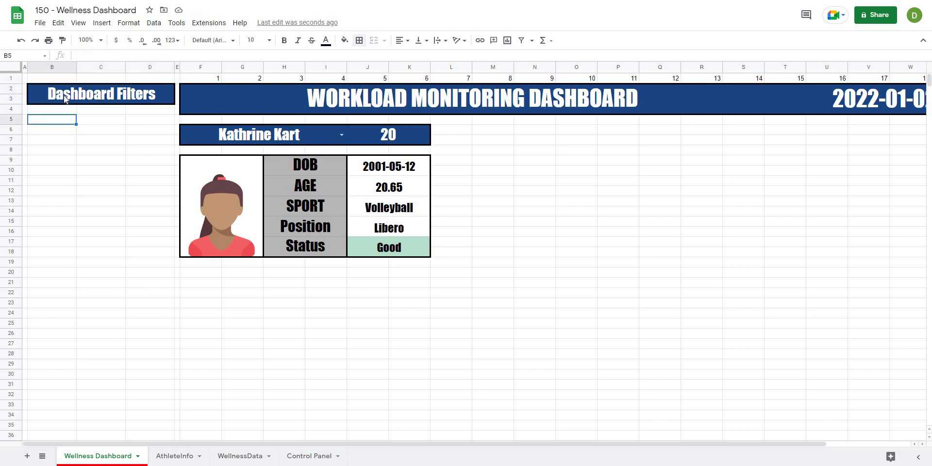
pyautogui.click(64, 95)
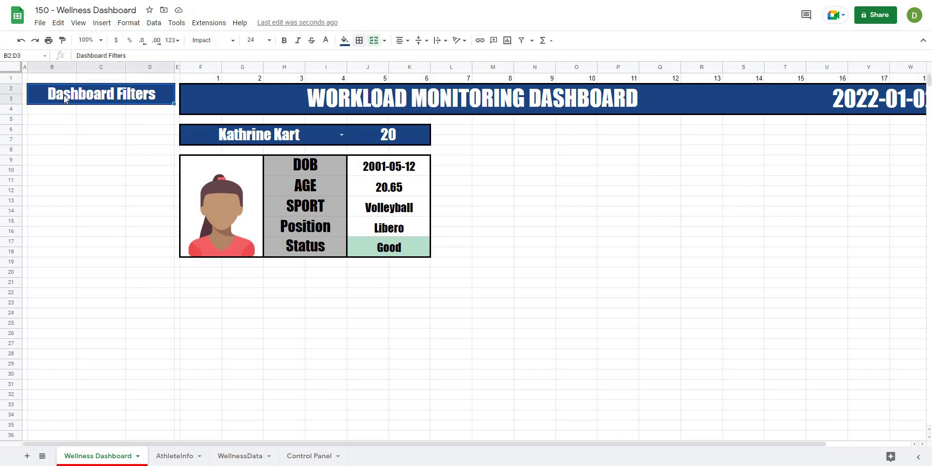
pyautogui.click(90, 169)
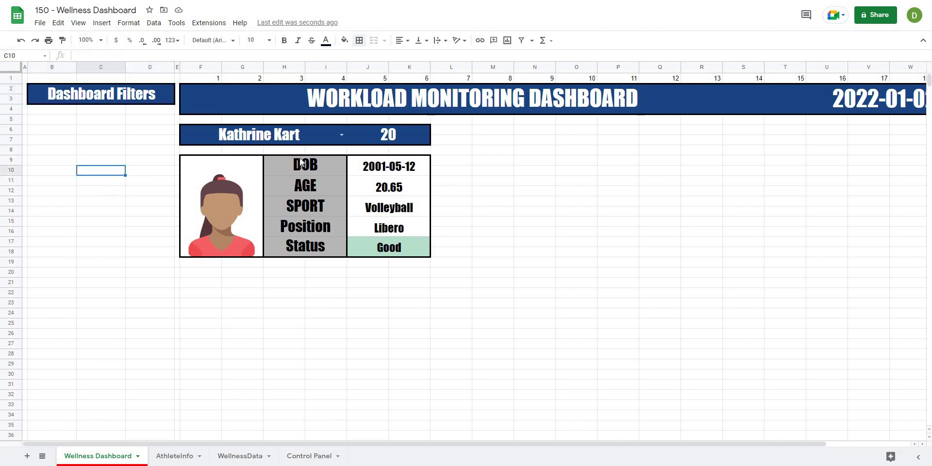
# Copy the Dashboard Filters heading from B2:D3 into B6:D7.
pyautogui.click(58, 102)
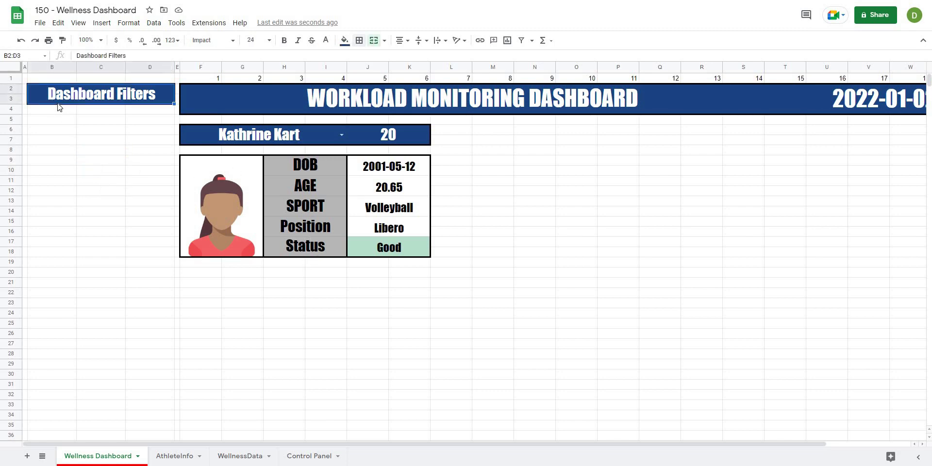
pyautogui.click(41, 130)
pyautogui.hotkey('ctrl', 'v')
pyautogui.click(53, 160)
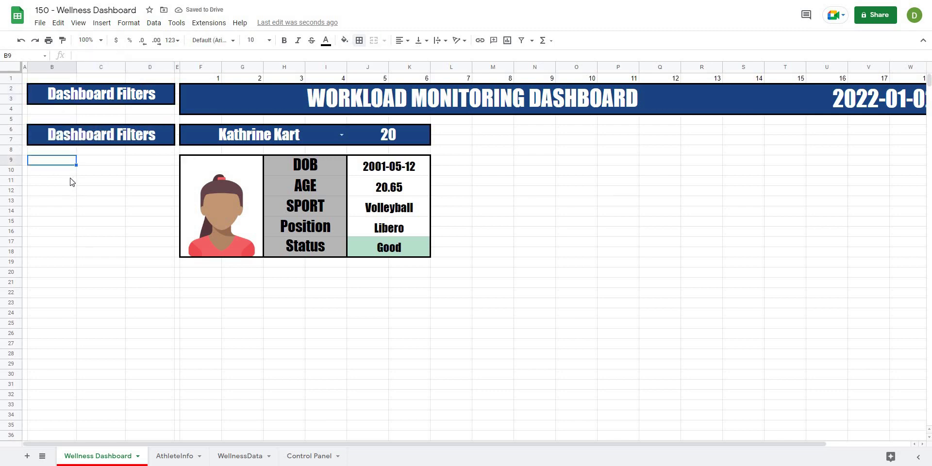
# Change the copied heading in B6:D7 to PLAYER CARDS.
pyautogui.click(46, 142)
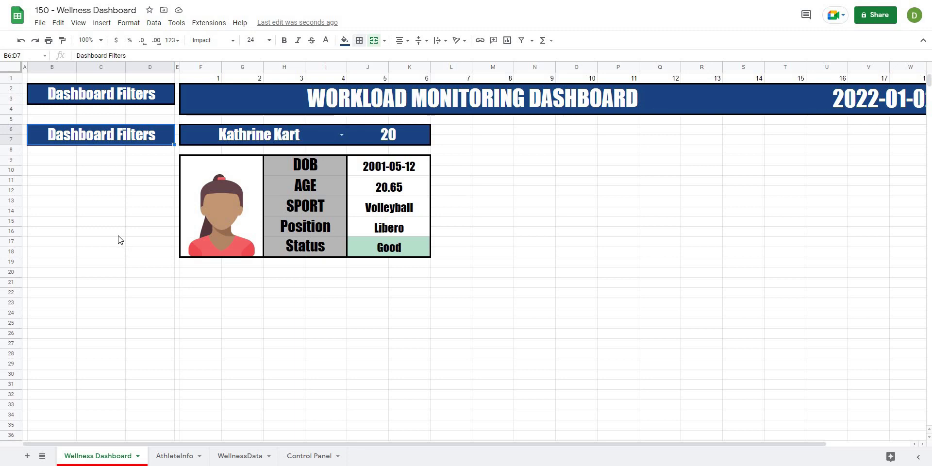
pyautogui.click(100, 200)
pyautogui.click(97, 136)
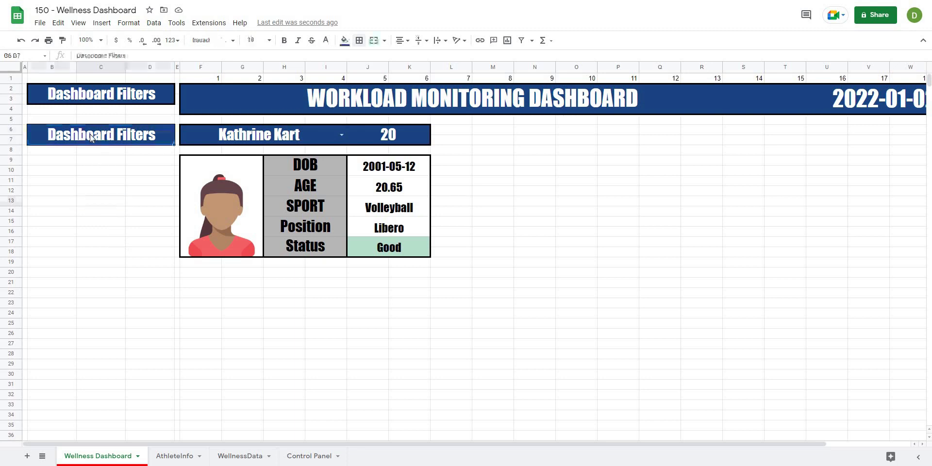
pyautogui.write('Play')
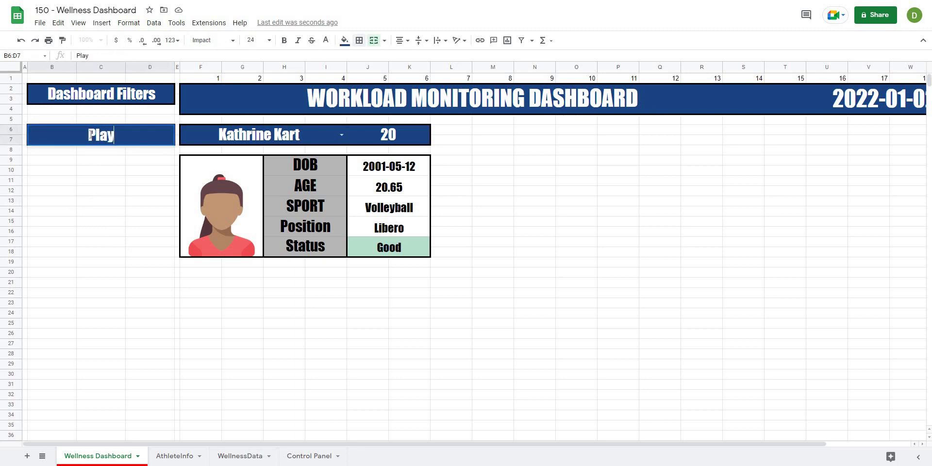
pyautogui.press('BackSpace')
pyautogui.press('BackSpace')
pyautogui.press('BackSpace')
pyautogui.write('LAYER CARDS')
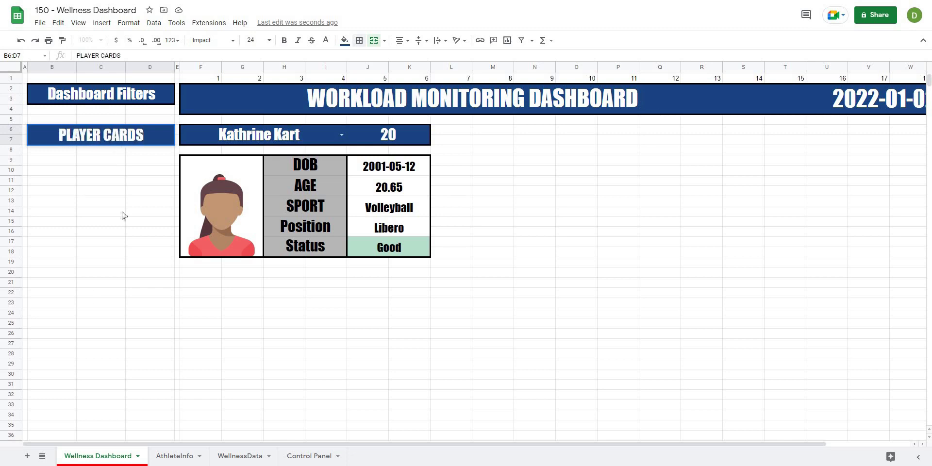
pyautogui.click(68, 252)
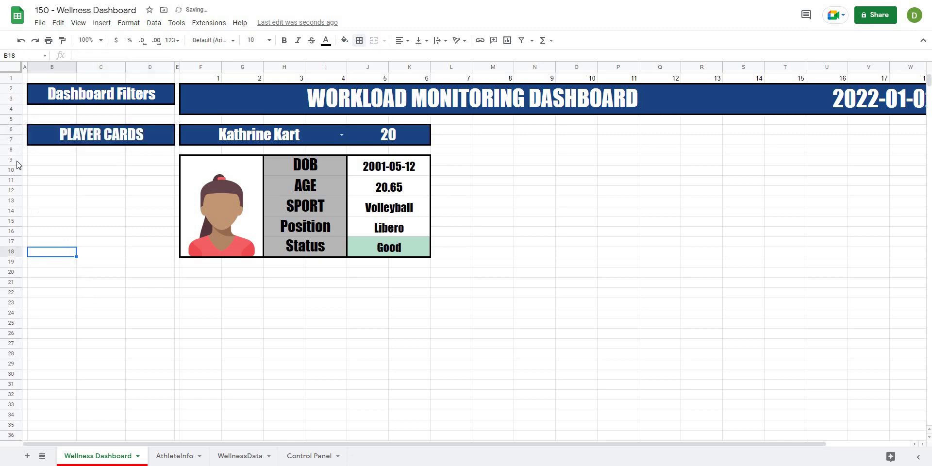
pyautogui.click(46, 163)
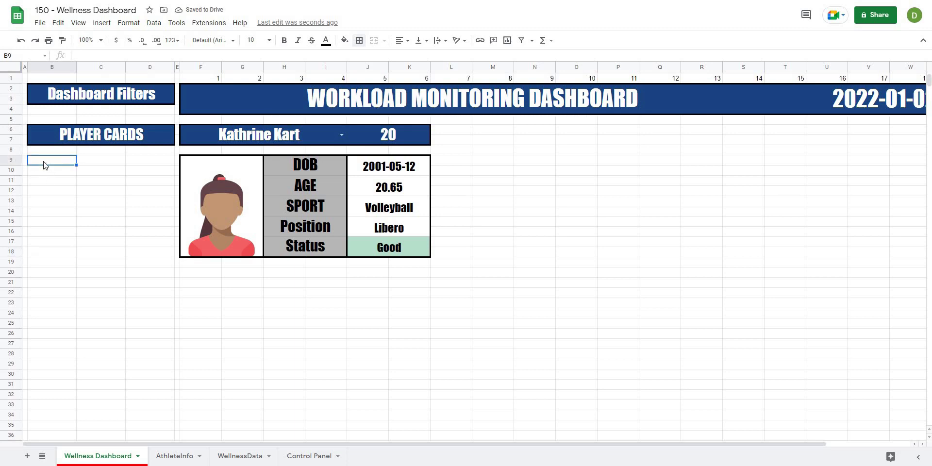
pyautogui.click(311, 174)
pyautogui.press('Down')
pyautogui.press('Down')
pyautogui.press('Down')
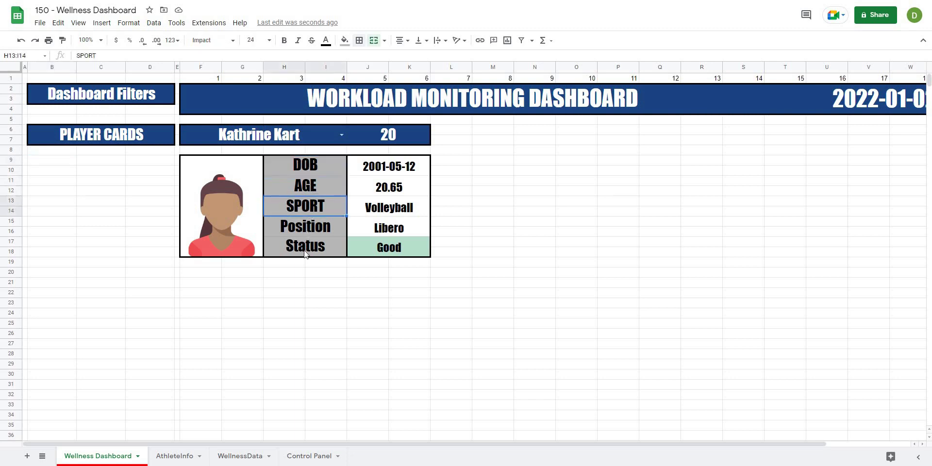
pyautogui.click(85, 183)
pyautogui.click(56, 151)
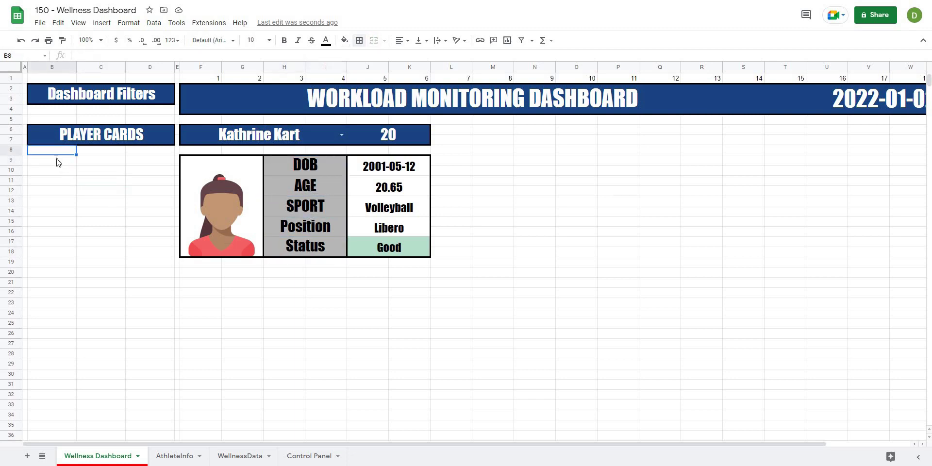
# Enter Select Metric 1 and Select Metric 2 in B9:B10 and fill the series down to Select Metric 5 in B13.
pyautogui.click(57, 160)
pyautogui.write('SELEC')
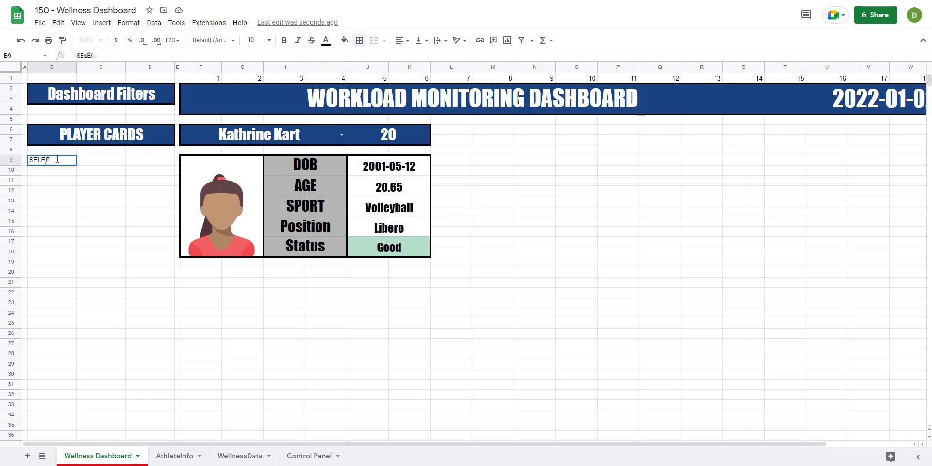
pyautogui.write('lect Metric 1')
pyautogui.press('Return')
pyautogui.write('Se')
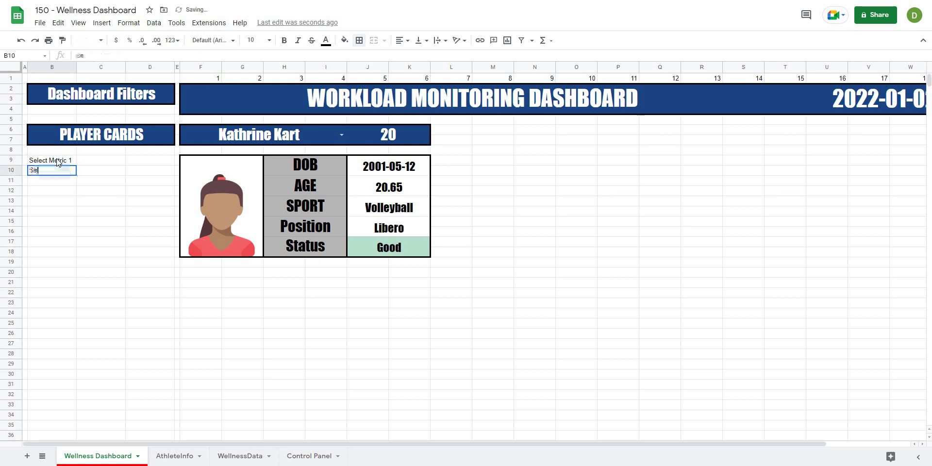
pyautogui.write('lect Metric')
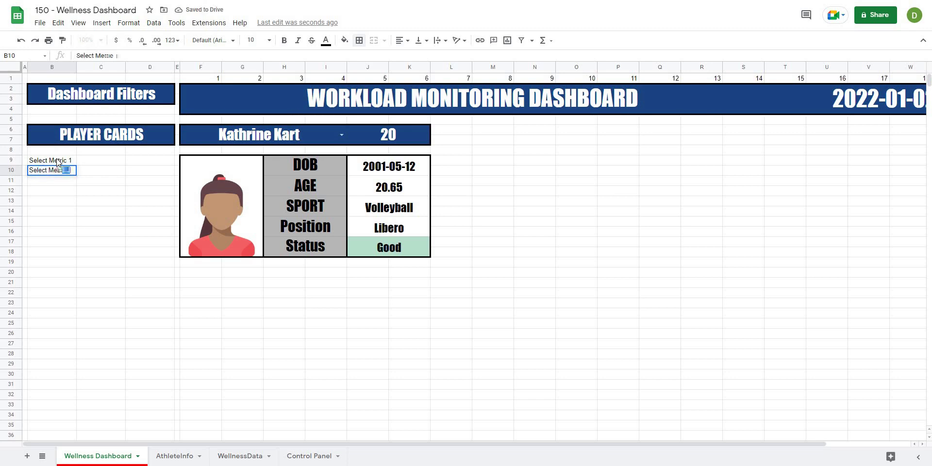
pyautogui.write(' 2')
pyautogui.press('Return')
pyautogui.moveTo(58, 162); pyautogui.dragTo(73, 199)
pyautogui.click(106, 231)
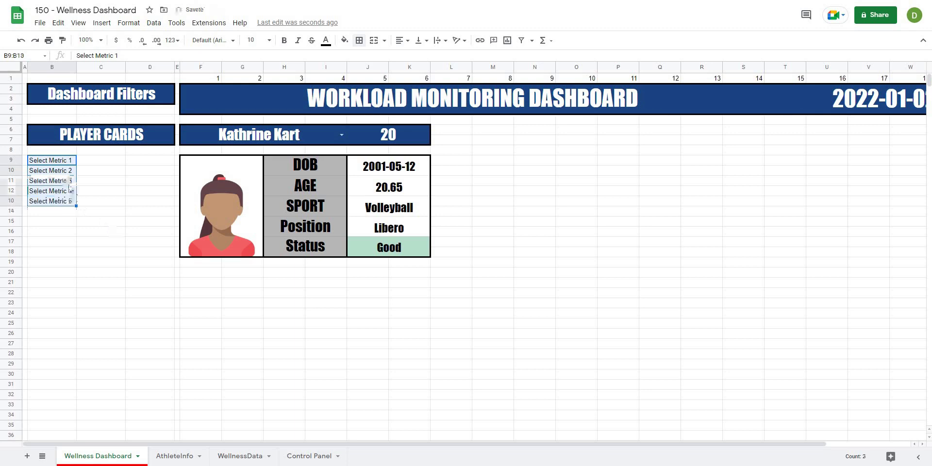
# Make the Select Metric labels in B9:B13 bold and set their font size to 9.
pyautogui.moveTo(55, 165); pyautogui.dragTo(67, 204)
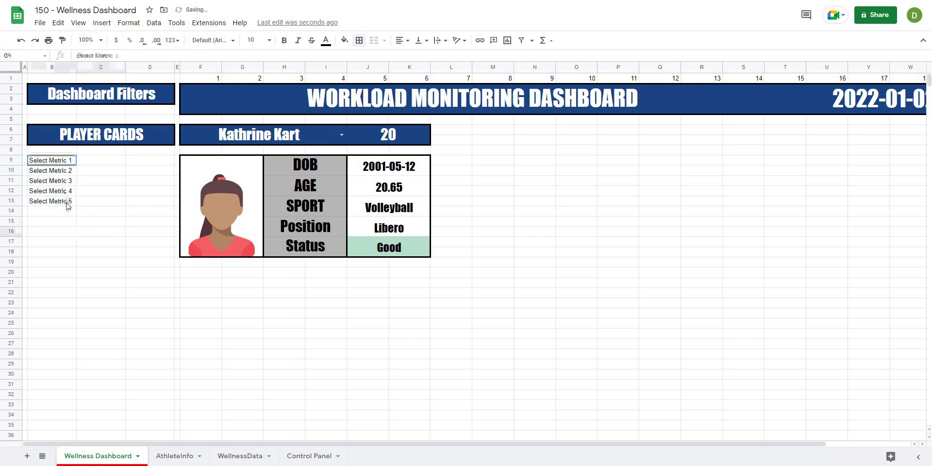
pyautogui.hotkey('ctrl', 'b')
pyautogui.click(81, 250)
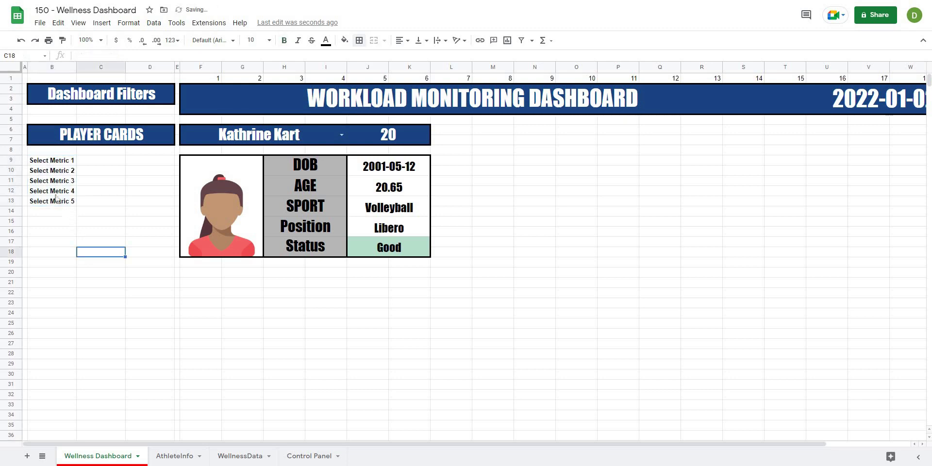
pyautogui.click(35, 161)
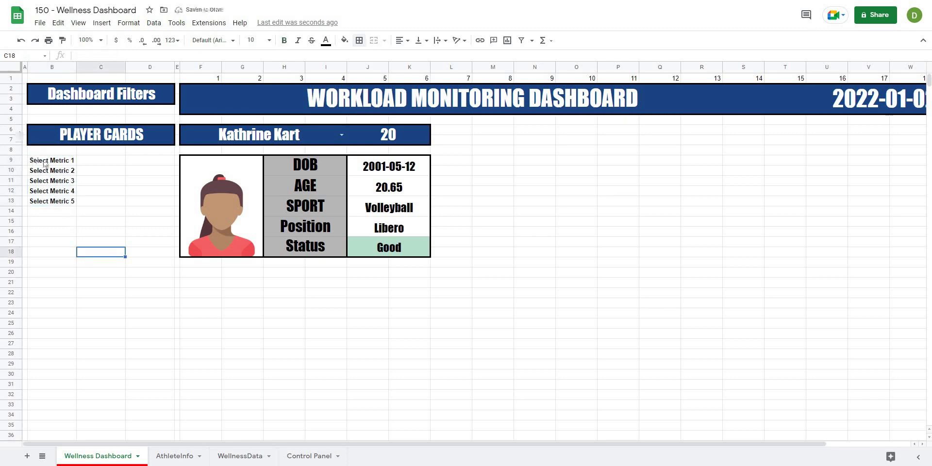
pyautogui.keyDown('shift'); pyautogui.click(50, 204); pyautogui.keyUp('shift')
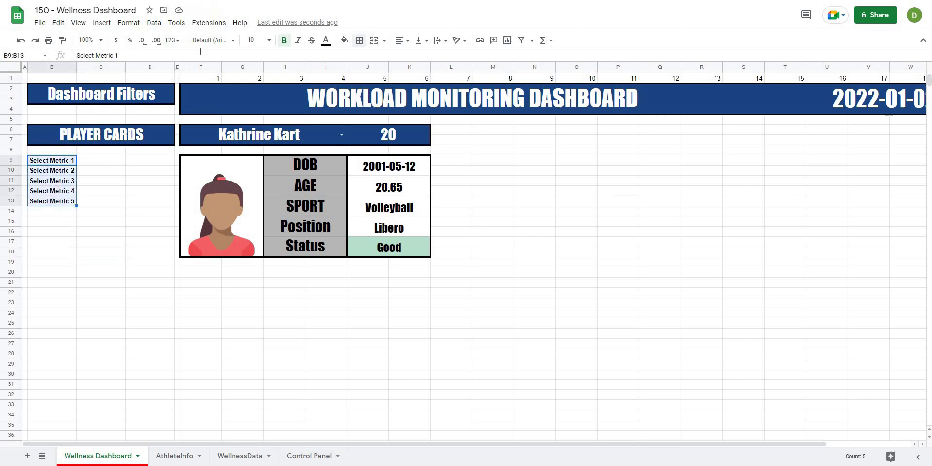
pyautogui.click(254, 40)
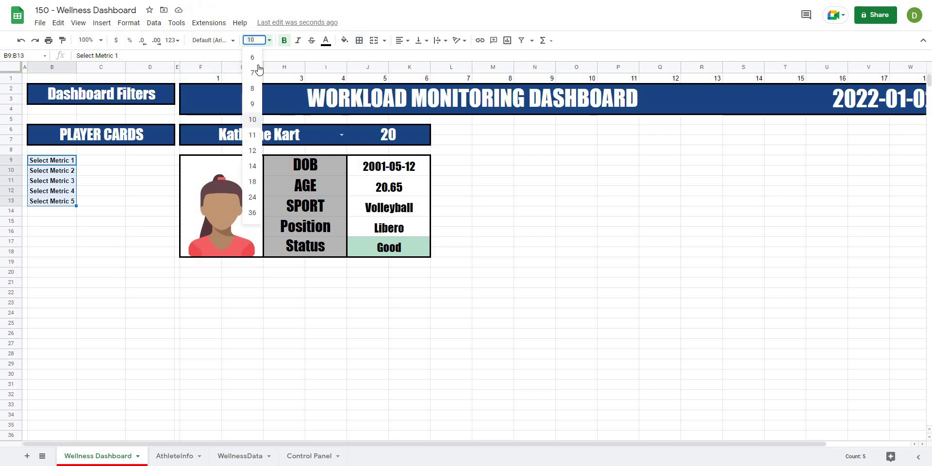
pyautogui.click(252, 104)
pyautogui.click(68, 243)
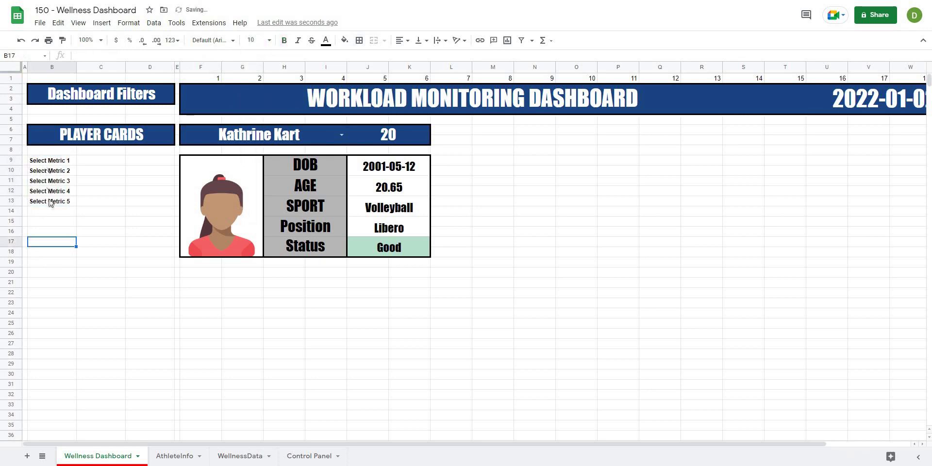
# Merge C9:D9 beside Select Metric 1 and extend the merged cell down through row 13.
pyautogui.click(96, 165)
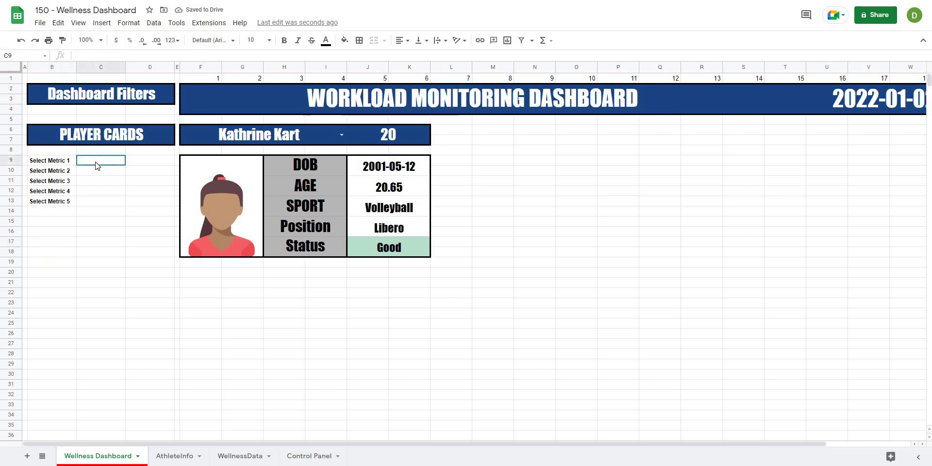
pyautogui.keyDown('shift'); pyautogui.click(144, 160); pyautogui.keyUp('shift')
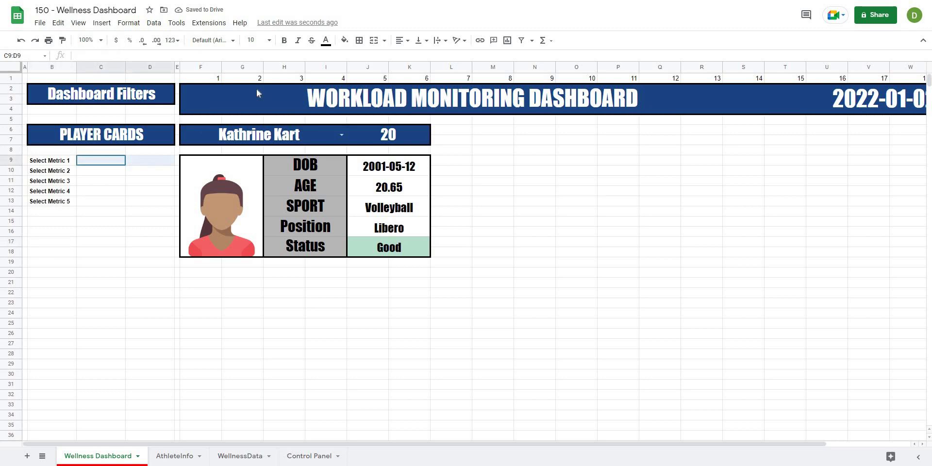
pyautogui.click(359, 41)
pyautogui.click(416, 74)
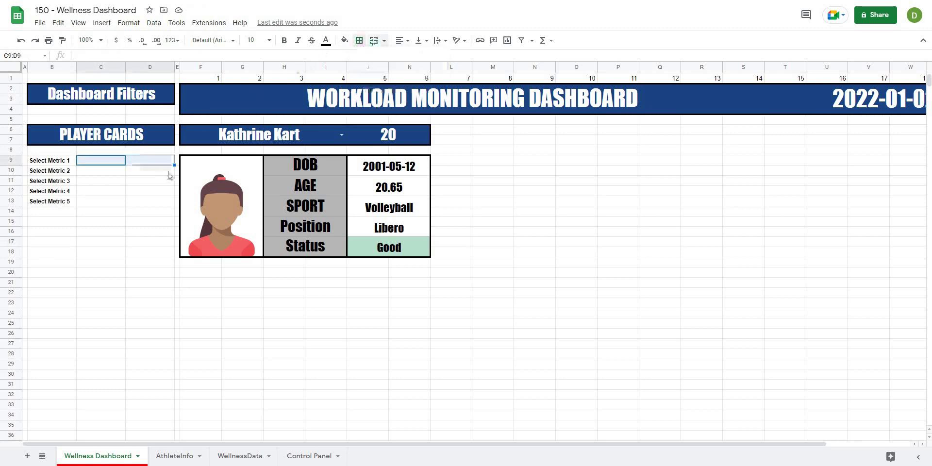
pyautogui.click(160, 180)
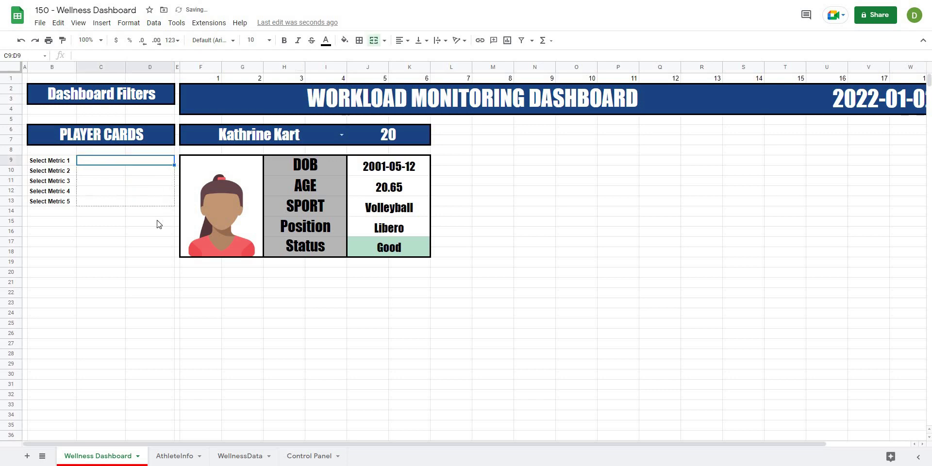
pyautogui.moveTo(146, 201); pyautogui.dragTo(82, 160)
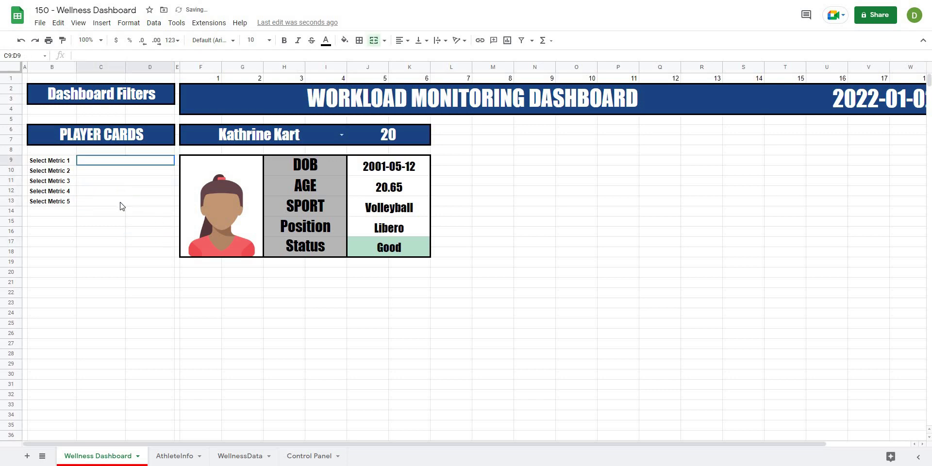
# Fill the metric selection cells C9:D13 with light yellow.
pyautogui.moveTo(127, 161); pyautogui.dragTo(146, 202)
pyautogui.click(344, 40)
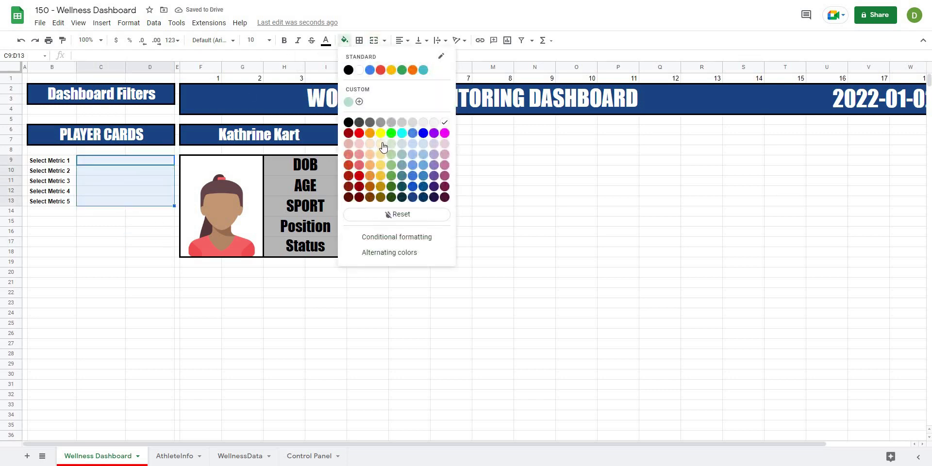
pyautogui.click(92, 278)
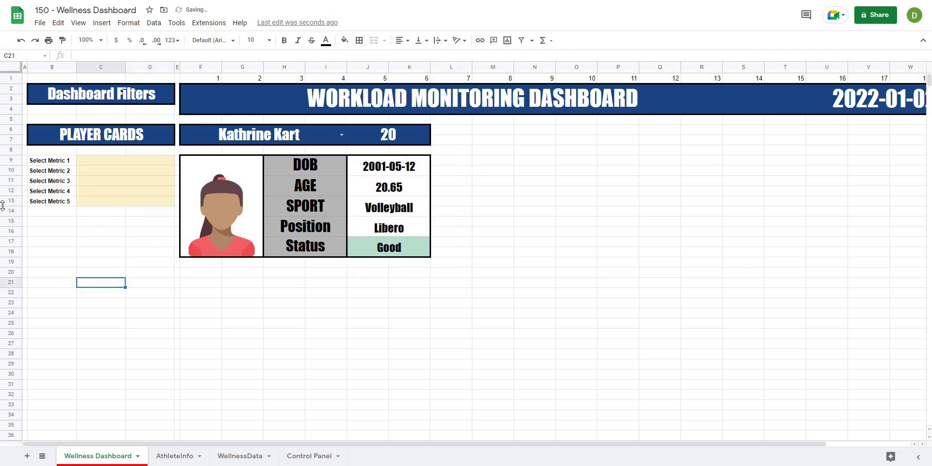
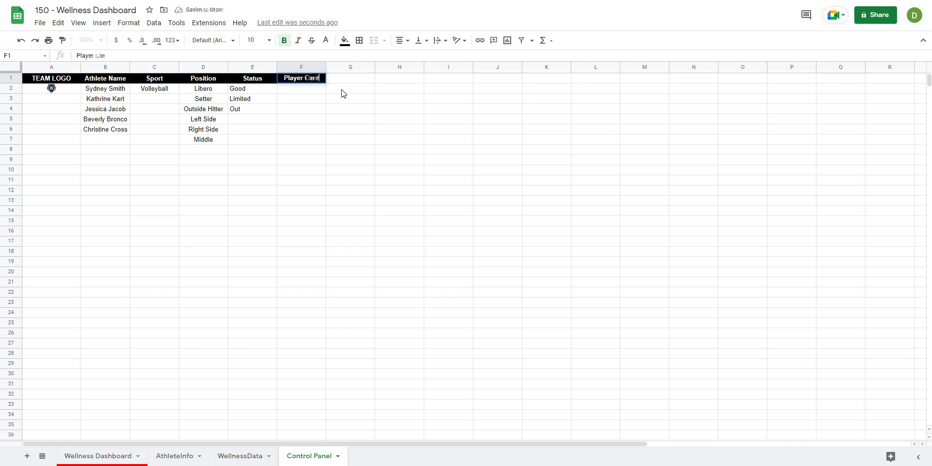
# Add a Player Card column header in F1 of the Control Panel sheet.
pyautogui.press('Return')
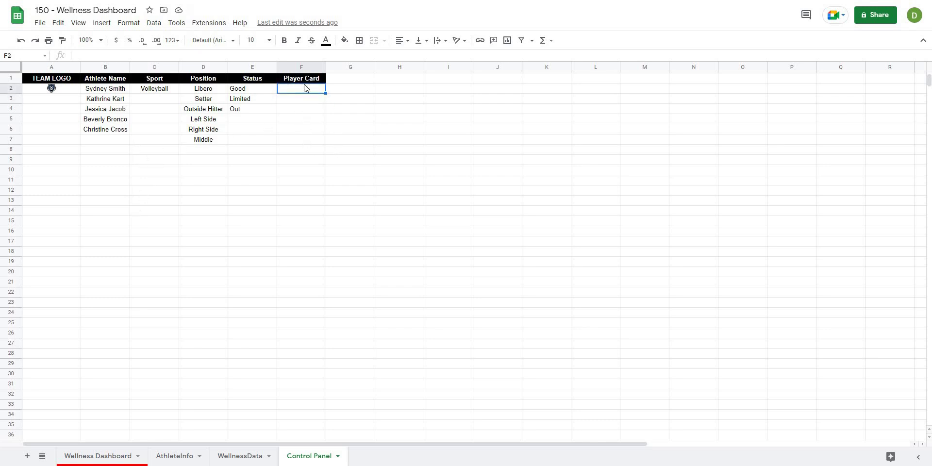
# Fill the Player Card list from F2 with the formula =transpose(unique(AthleteInfo!B1:G1)).
pyautogui.write('=tran')
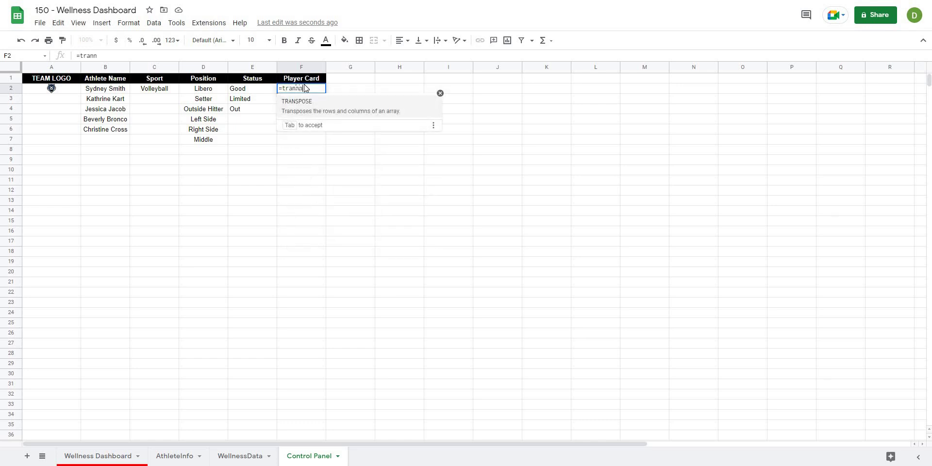
pyautogui.write('spose(unique')
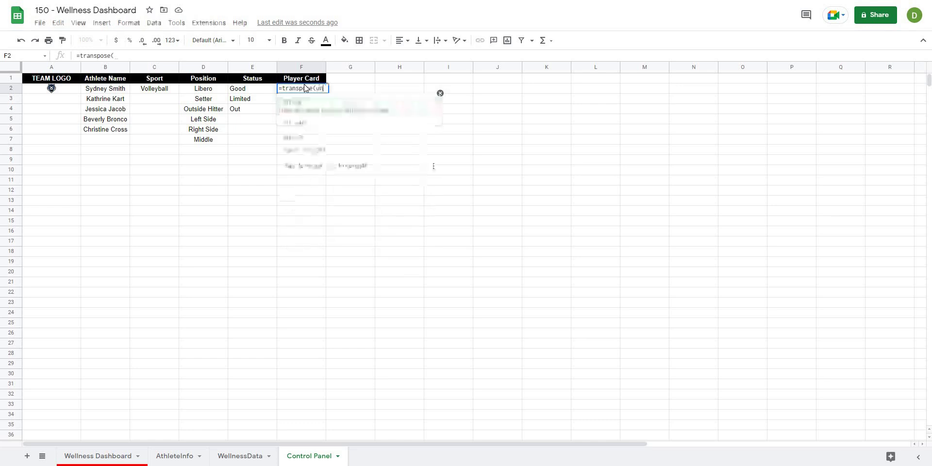
pyautogui.write('(')
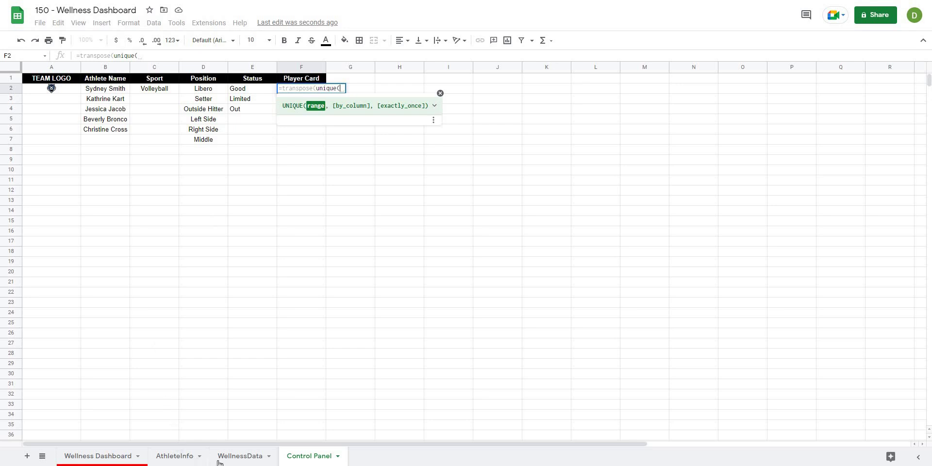
pyautogui.click(175, 456)
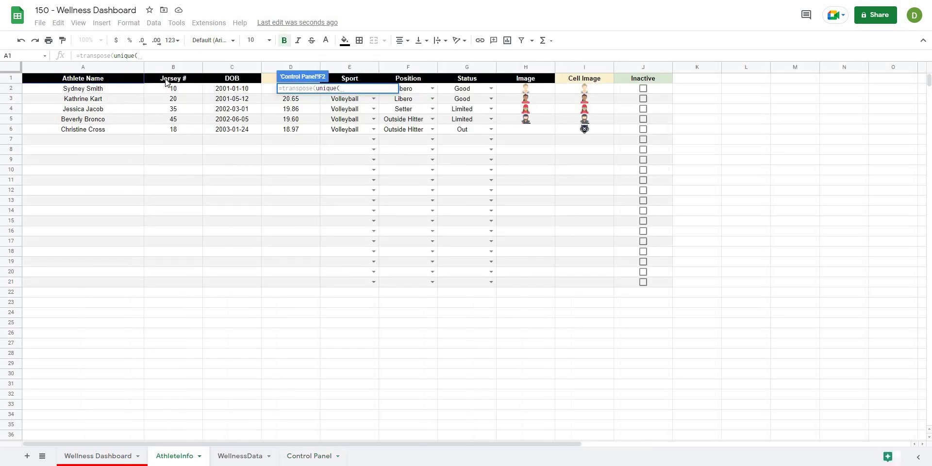
pyautogui.click(188, 80)
pyautogui.moveTo(228, 80); pyautogui.dragTo(282, 78)
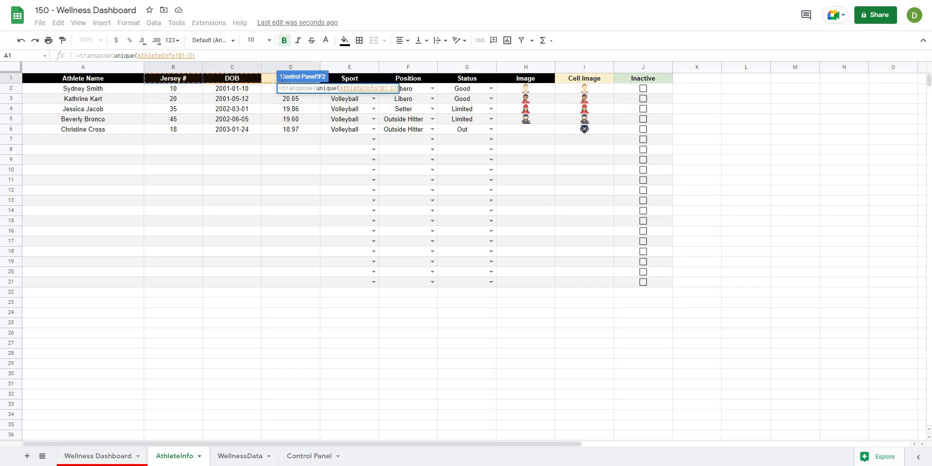
pyautogui.moveTo(363, 81); pyautogui.dragTo(475, 79)
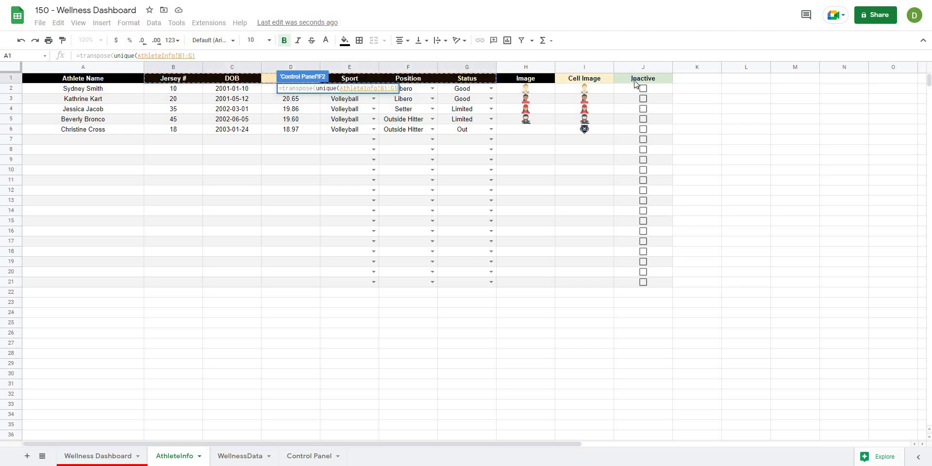
pyautogui.click(204, 56)
pyautogui.write('))')
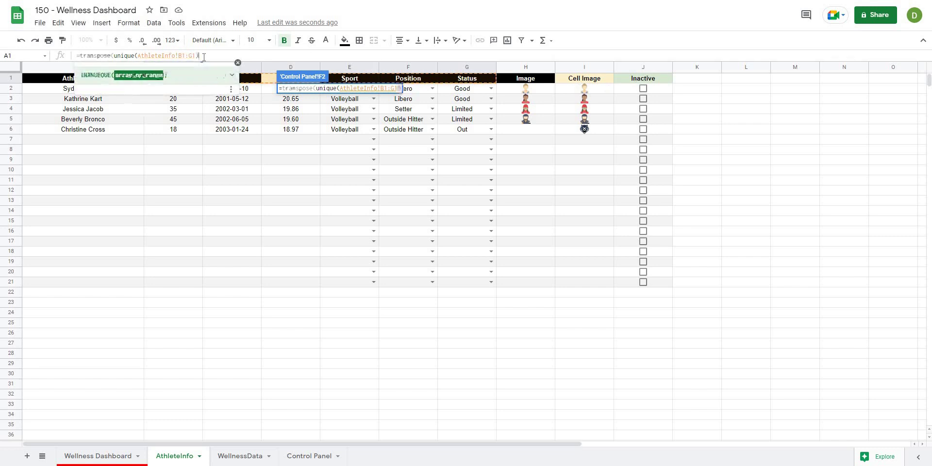
pyautogui.press('Return')
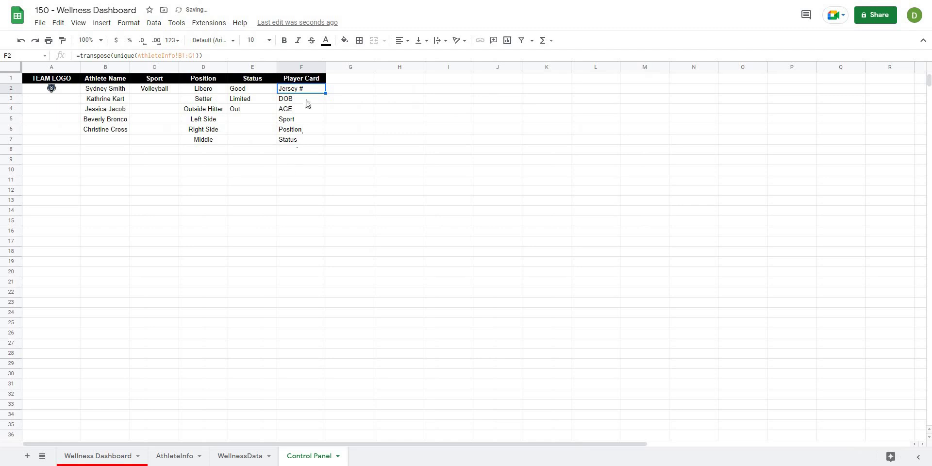
# Review the entries of the Player Card list in column F of the Control Panel.
pyautogui.press('Down')
pyautogui.press('Down')
pyautogui.press('Down')
pyautogui.press('Down')
pyautogui.press('Down')
pyautogui.press('Down')
pyautogui.press('Down')
pyautogui.moveTo(306, 94); pyautogui.dragTo(308, 150)
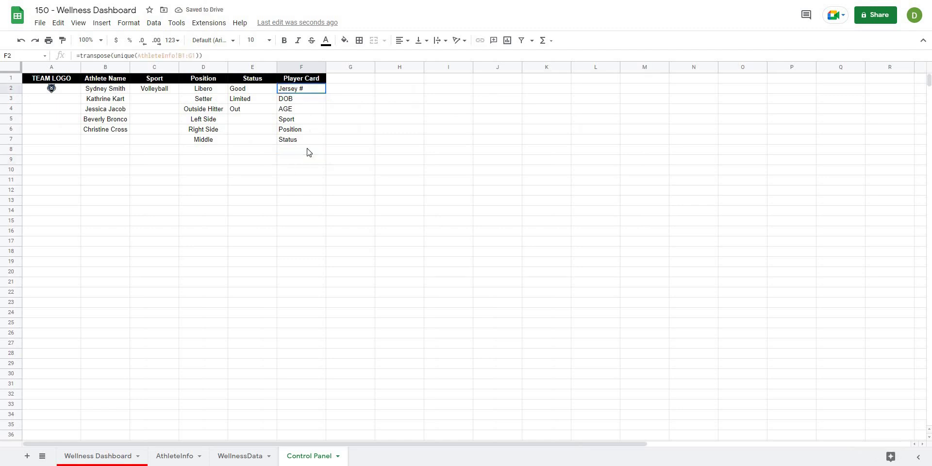
pyautogui.click(253, 241)
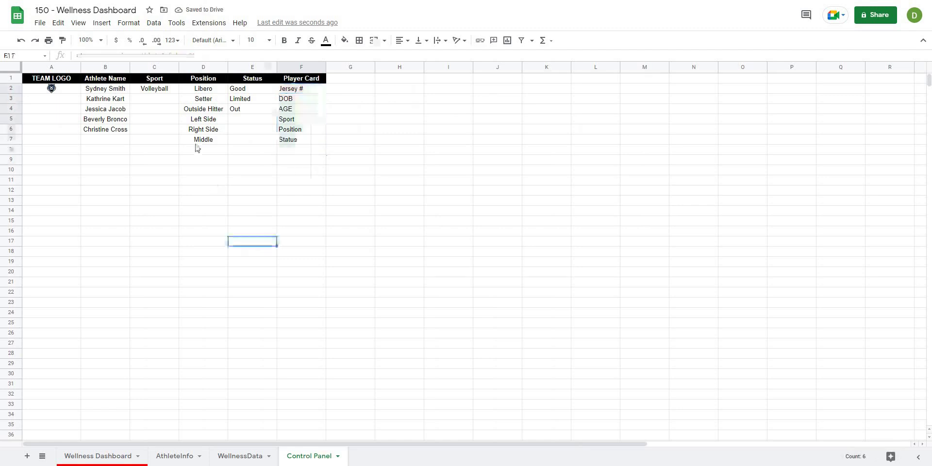
# Insert a column before DOB in the AthleteInfo sheet and give it the header Fav Food.
pyautogui.click(181, 456)
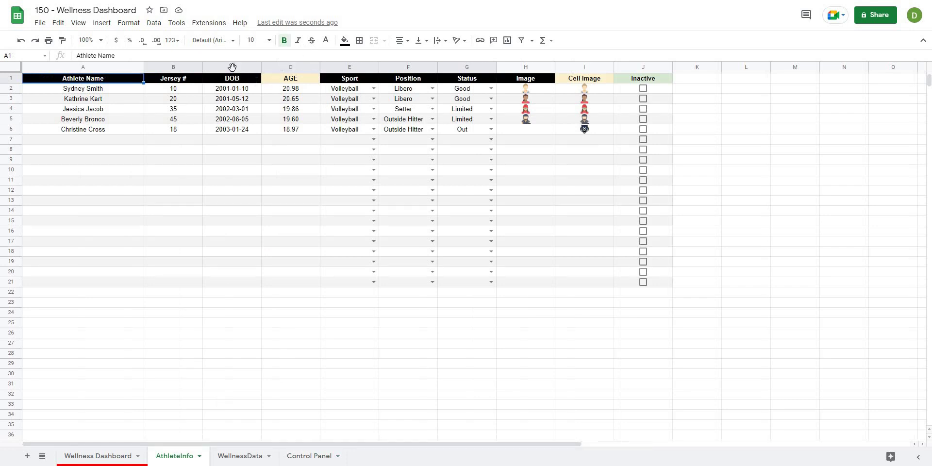
pyautogui.click(233, 67)
pyautogui.rightClick(224, 114)
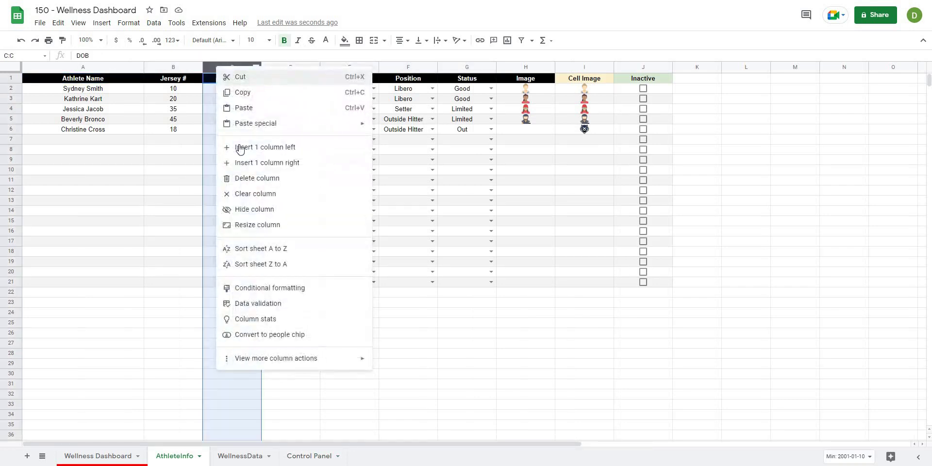
pyautogui.click(236, 146)
pyautogui.click(217, 88)
pyautogui.click(218, 78)
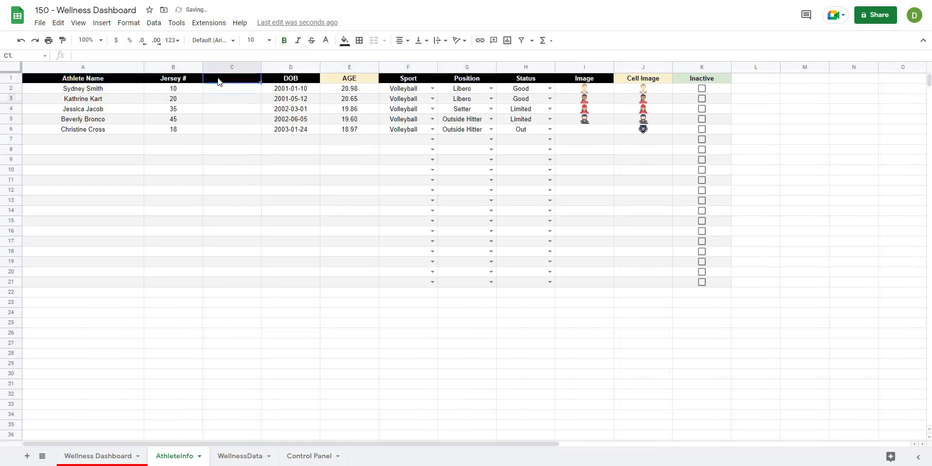
pyautogui.write('Fav Food')
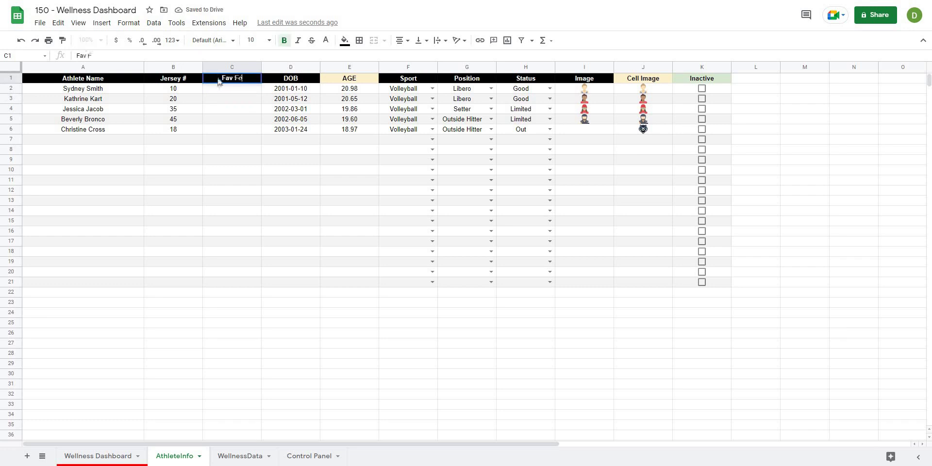
pyautogui.click(228, 91)
# Check the Player Card list in the Control Panel for the Fav Food entry.
pyautogui.click(309, 456)
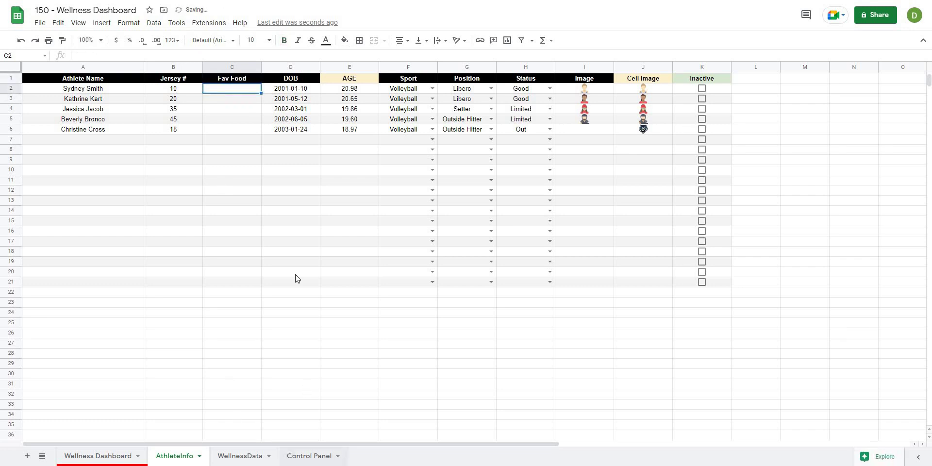
pyautogui.moveTo(297, 88); pyautogui.dragTo(287, 150)
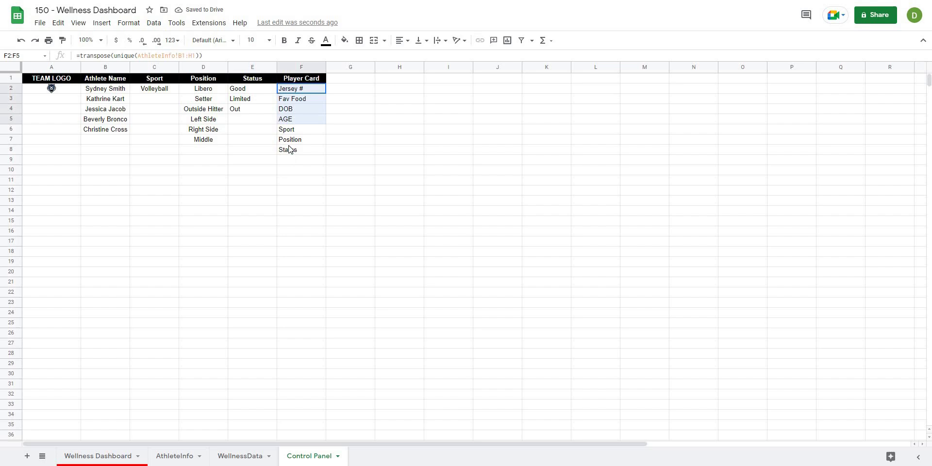
pyautogui.click(297, 98)
pyautogui.moveTo(297, 90); pyautogui.dragTo(291, 150)
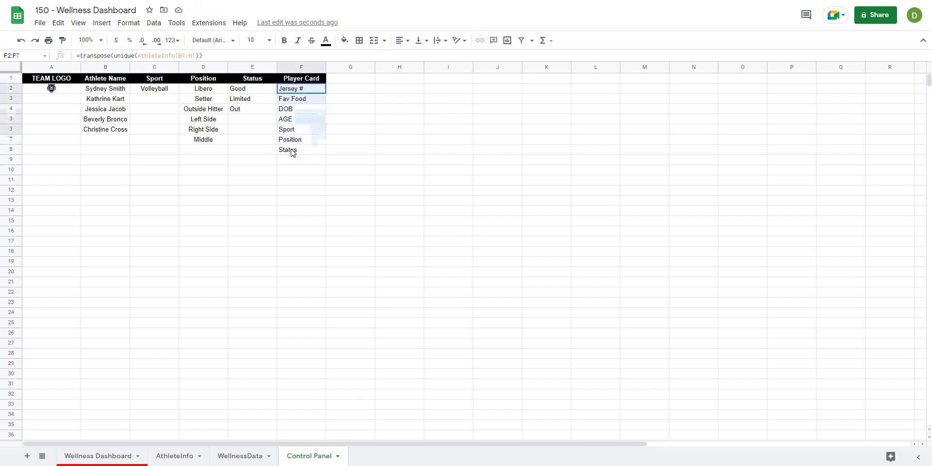
pyautogui.click(399, 159)
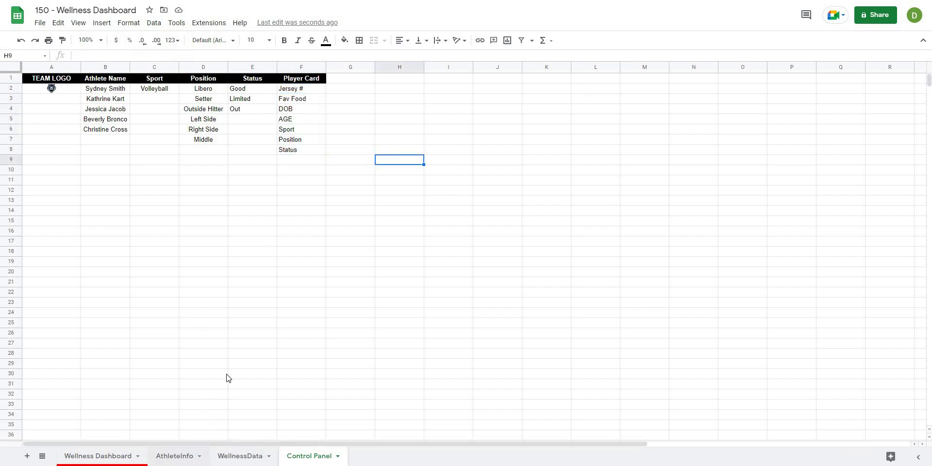
# Examine the AthleteInfo header range from Jersey # to Status that feeds the Player Card list.
pyautogui.click(235, 456)
pyautogui.hotkey('ctrl', 'shift', 'pageup')
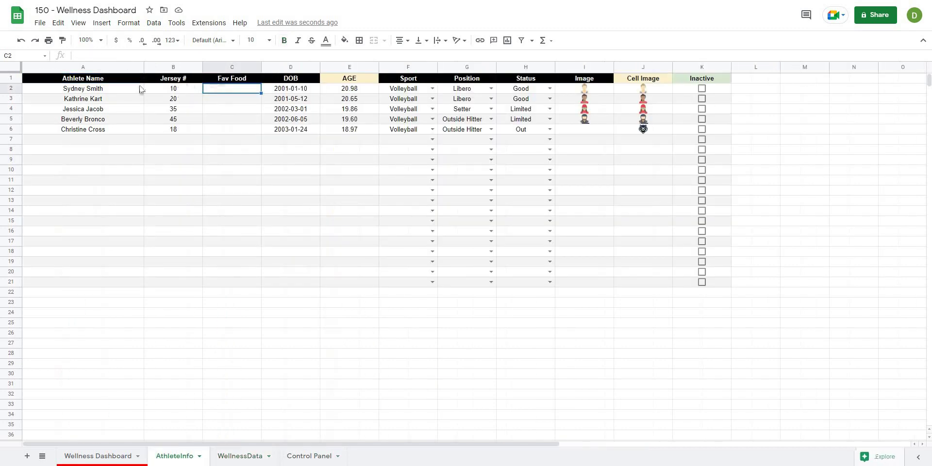
pyautogui.click(165, 83)
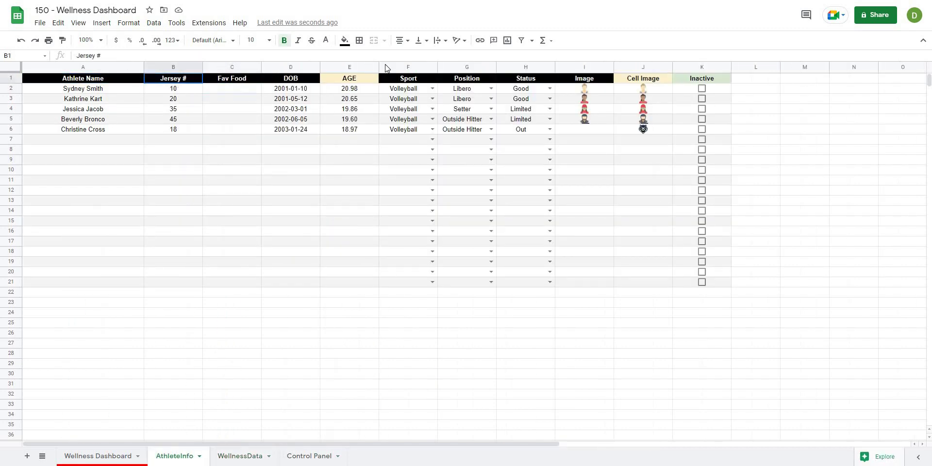
pyautogui.keyDown('shift'); pyautogui.click(525, 82); pyautogui.keyUp('shift')
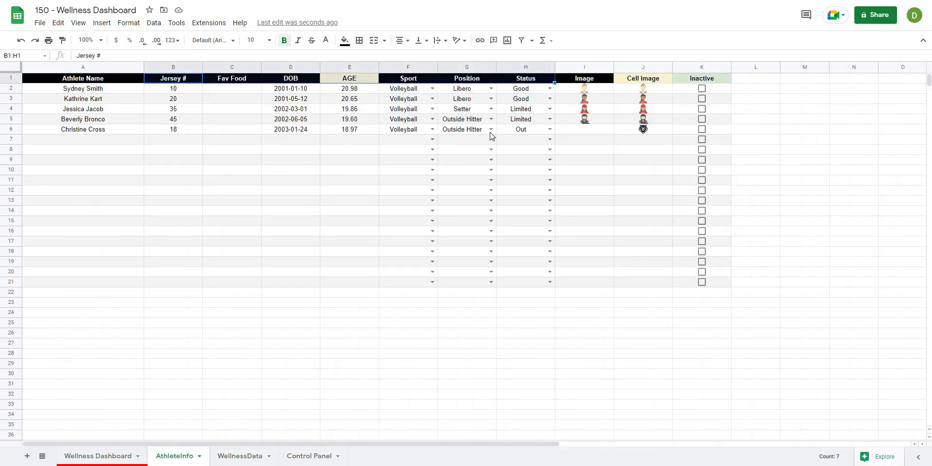
pyautogui.click(372, 161)
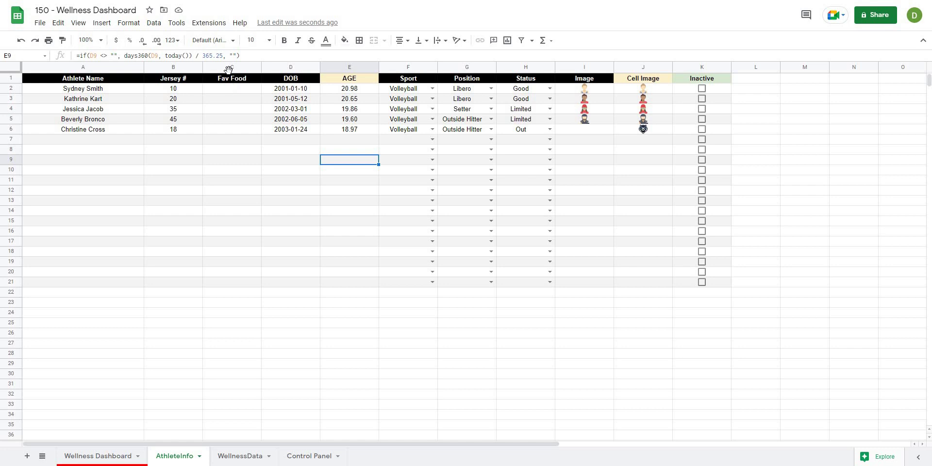
# Delete the Fav Food column from the AthleteInfo sheet.
pyautogui.rightClick(228, 70)
pyautogui.click(234, 68)
pyautogui.rightClick(234, 68)
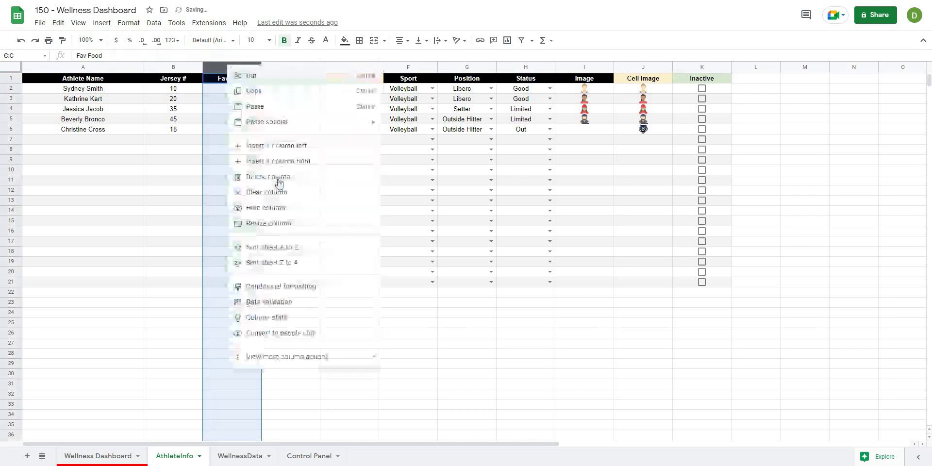
pyautogui.click(268, 177)
pyautogui.click(272, 263)
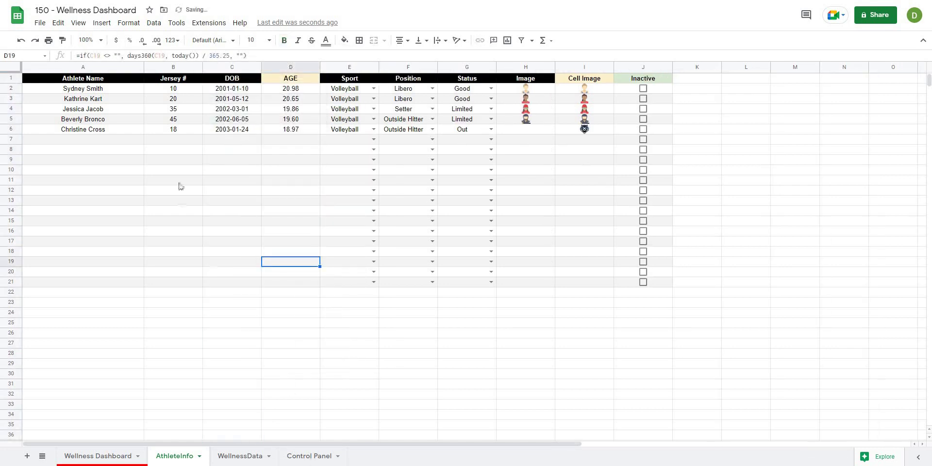
# Center the contents of columns A to F in the Control Panel sheet horizontally.
pyautogui.hotkey('ctrl', 'shift', 'pagedown')
pyautogui.hotkey('ctrl', 'shift', 'pagedown')
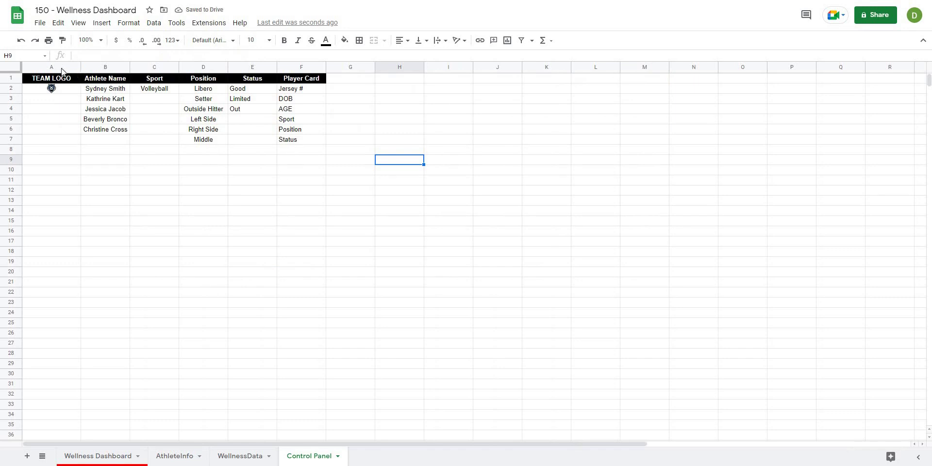
pyautogui.moveTo(51, 67); pyautogui.dragTo(308, 60)
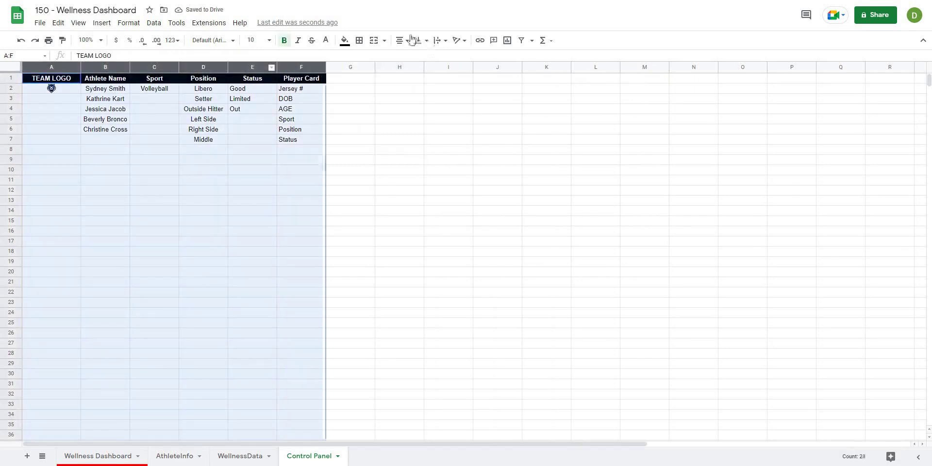
pyautogui.click(413, 55)
pyautogui.click(431, 162)
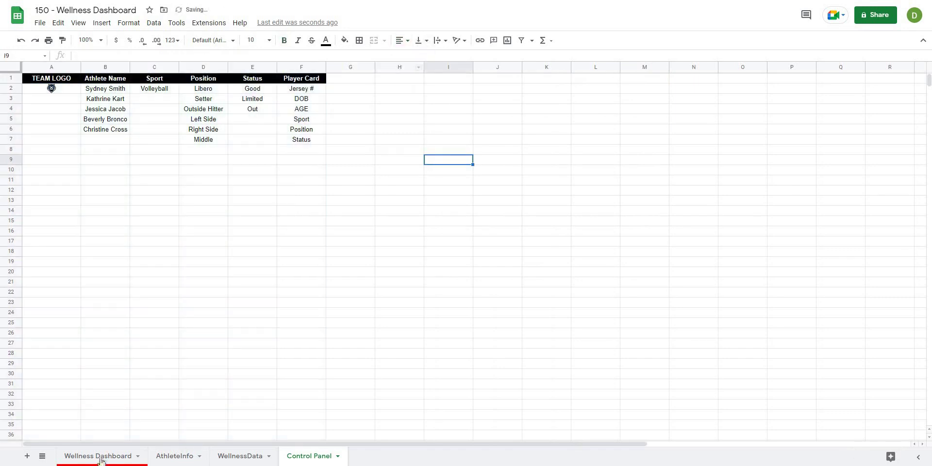
# Add dropdown data validation to C9:D13 on the Wellness Dashboard, using the list range 'Control Panel'!F2:F.
pyautogui.hotkey('ctrl', 'shift', 'pageup')
pyautogui.hotkey('ctrl', 'shift', 'pageup')
pyautogui.hotkey('ctrl', 'shift', 'pageup')
pyautogui.moveTo(101, 161); pyautogui.dragTo(109, 199)
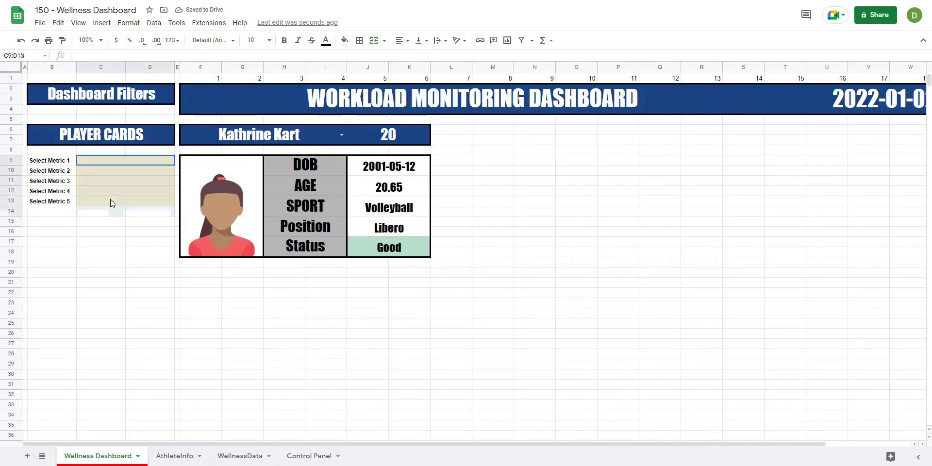
pyautogui.click(158, 23)
pyautogui.click(191, 206)
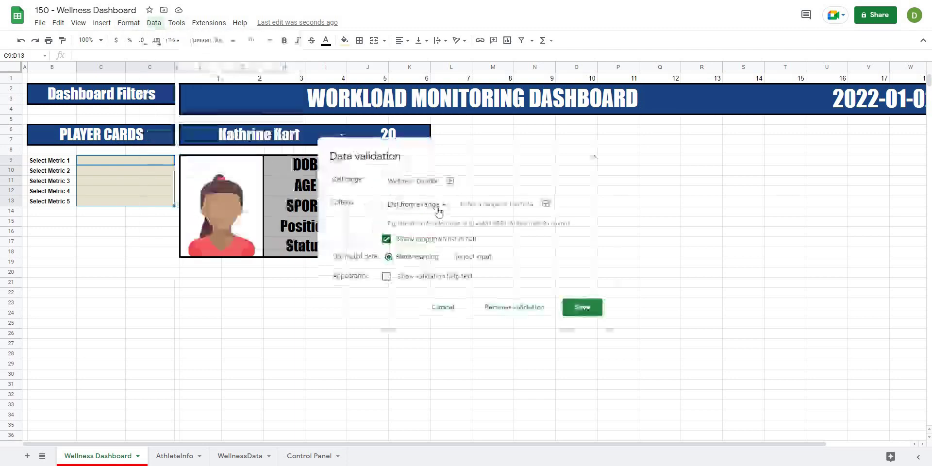
pyautogui.click(546, 203)
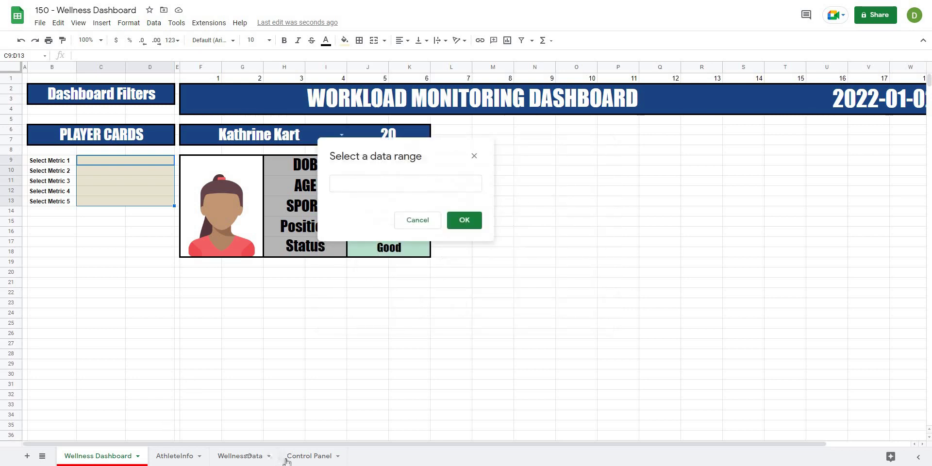
pyautogui.click(309, 456)
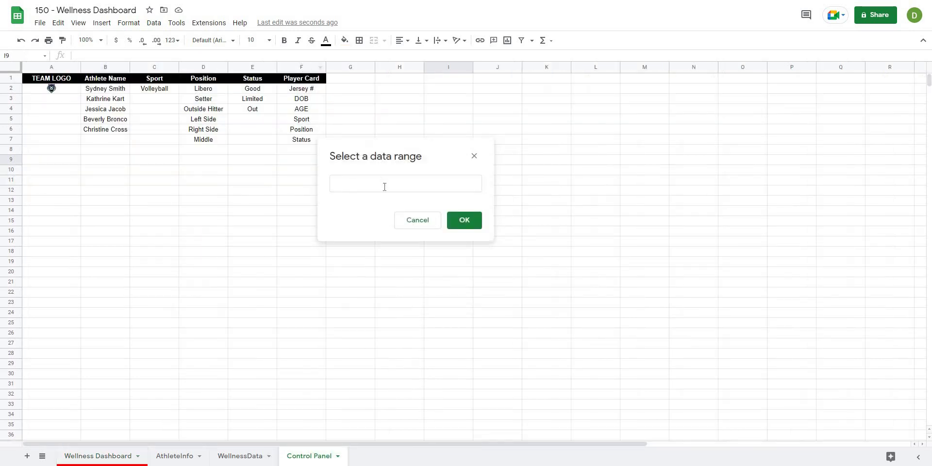
pyautogui.click(301, 67)
pyautogui.write('2:F')
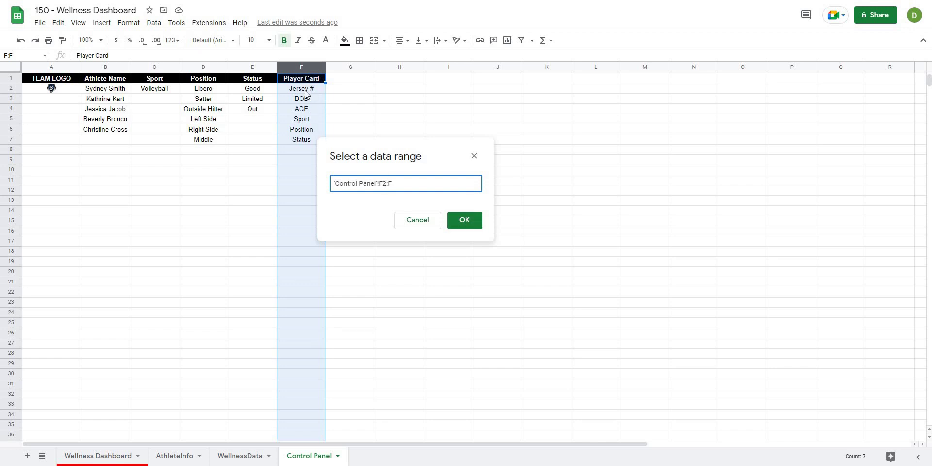
pyautogui.click(463, 220)
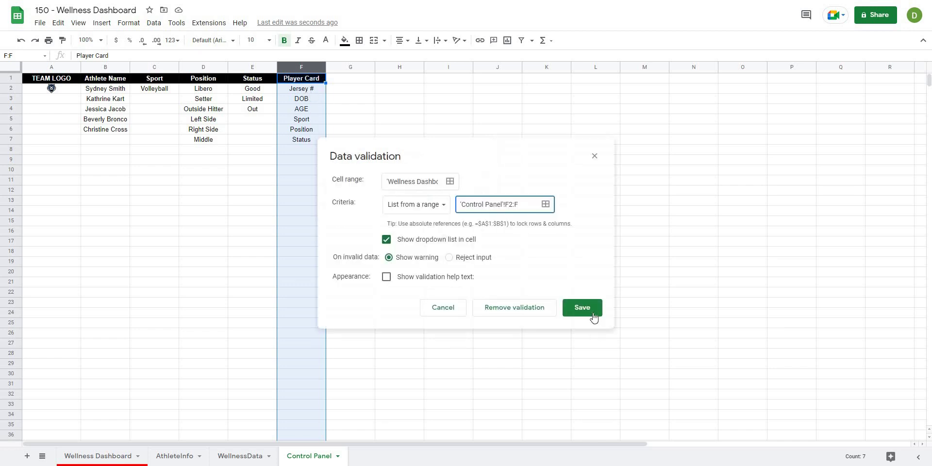
pyautogui.click(578, 313)
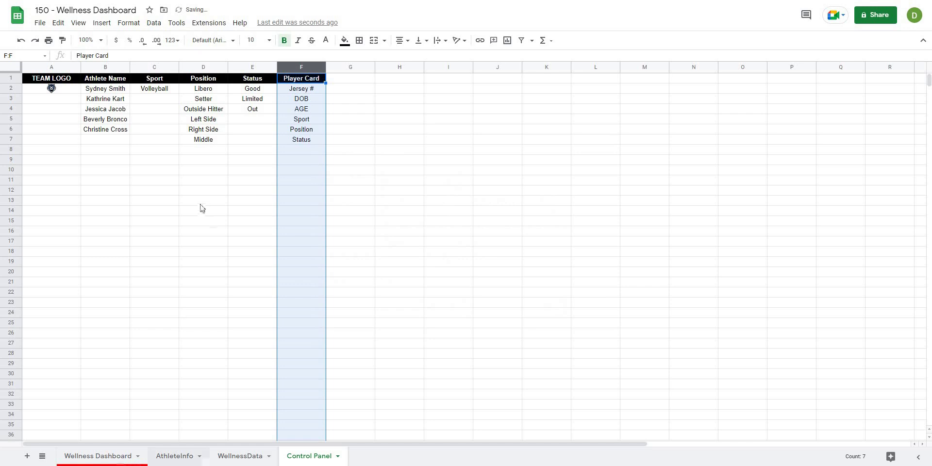
# Set the five Player Cards metric selectors, in order, to DOB, AGE, Sport, Position and Status.
pyautogui.click(171, 161)
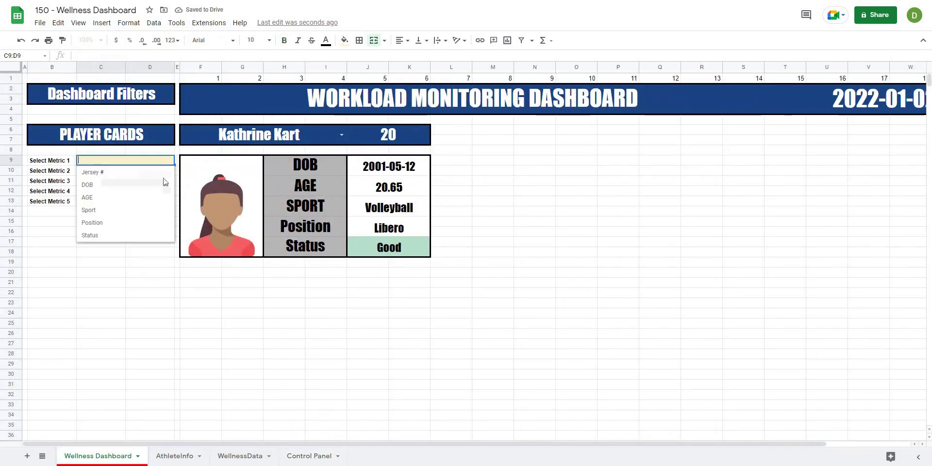
pyautogui.click(163, 184)
pyautogui.click(167, 170)
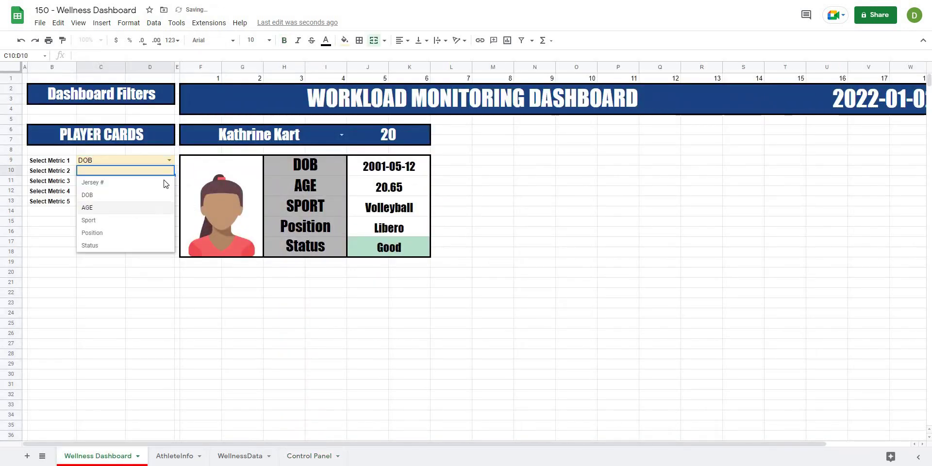
pyautogui.click(163, 207)
pyautogui.click(169, 181)
pyautogui.click(167, 230)
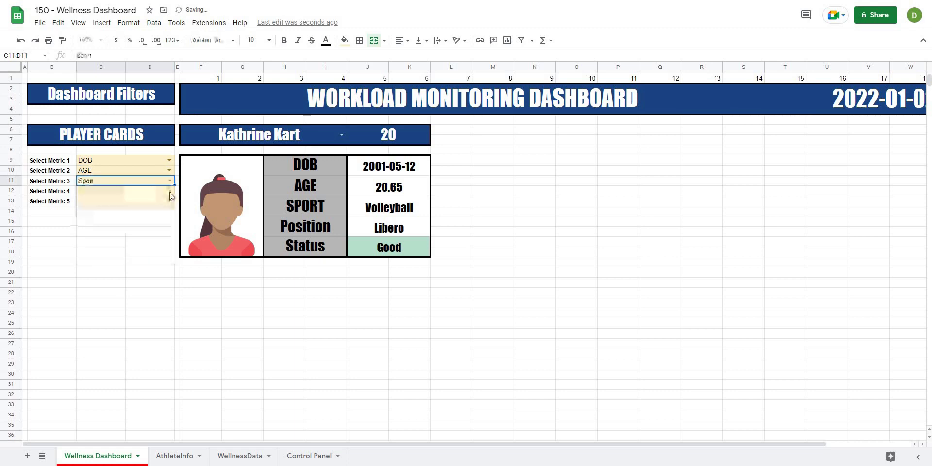
pyautogui.click(169, 191)
pyautogui.click(136, 249)
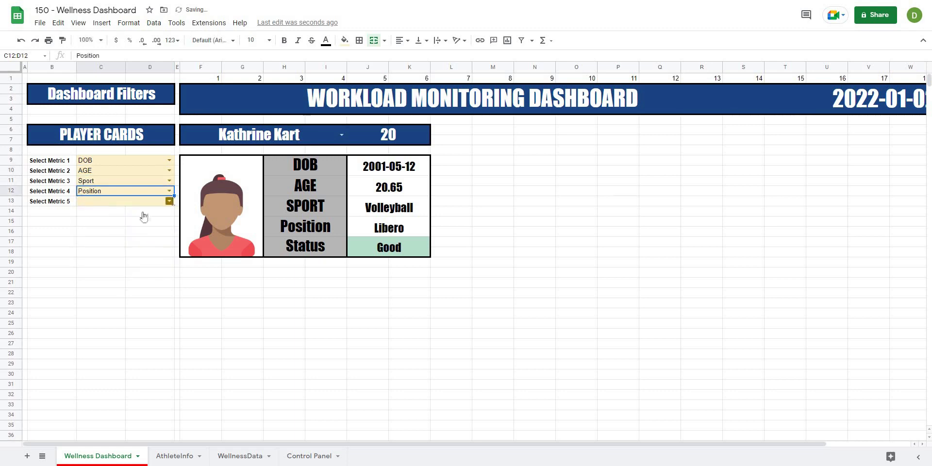
pyautogui.click(169, 201)
pyautogui.click(125, 277)
pyautogui.click(146, 306)
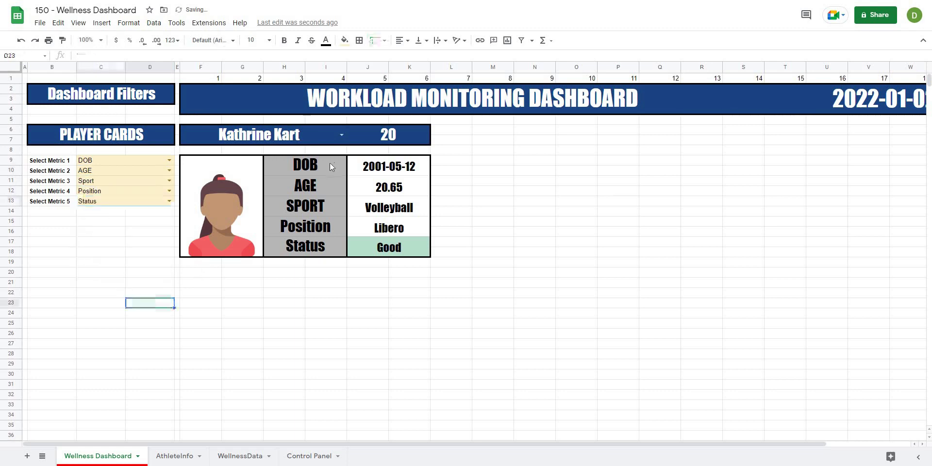
# Link the first two player card labels to their selectors, with =C9 in H9 and =C10 in H11.
pyautogui.click(330, 163)
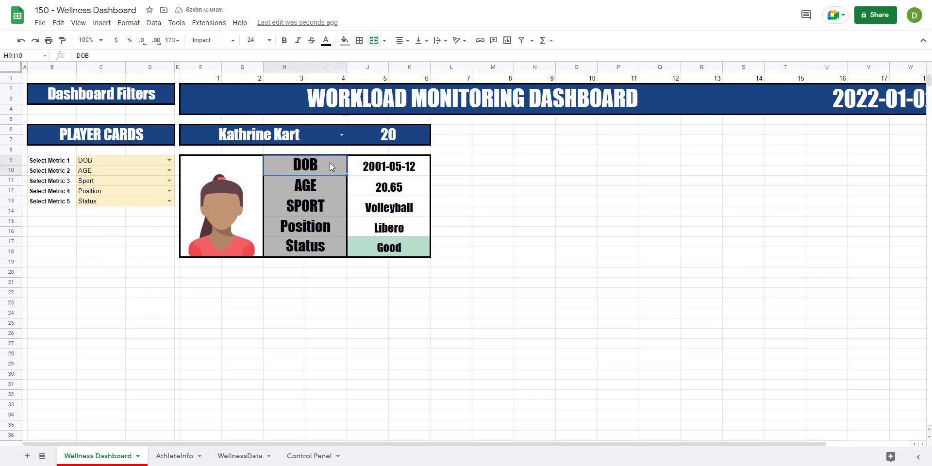
pyautogui.write('=')
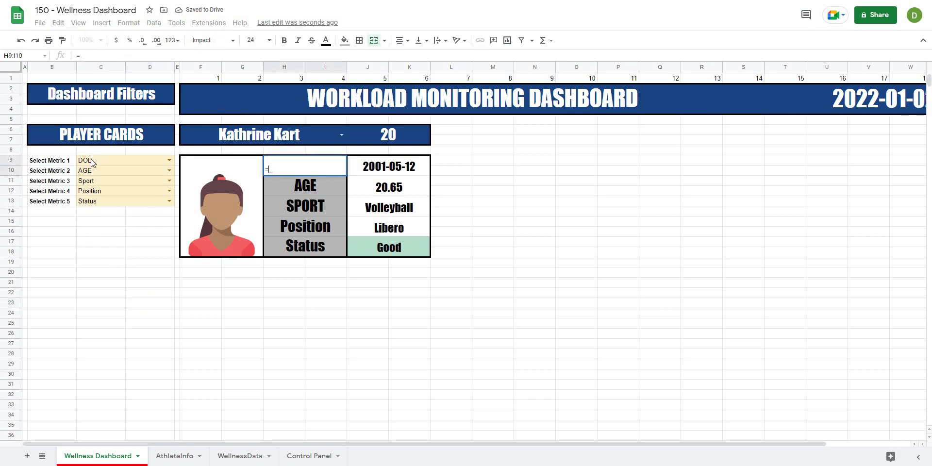
pyautogui.click(92, 161)
pyautogui.press('Return')
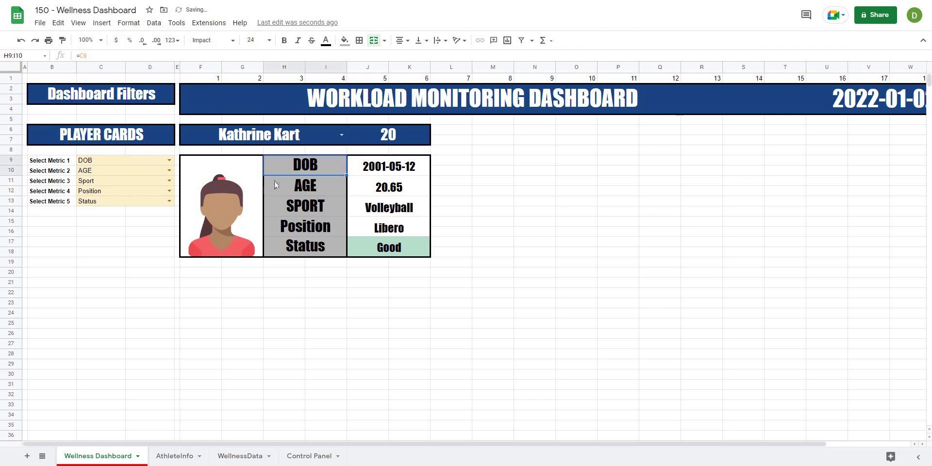
pyautogui.click(275, 182)
pyautogui.write('=')
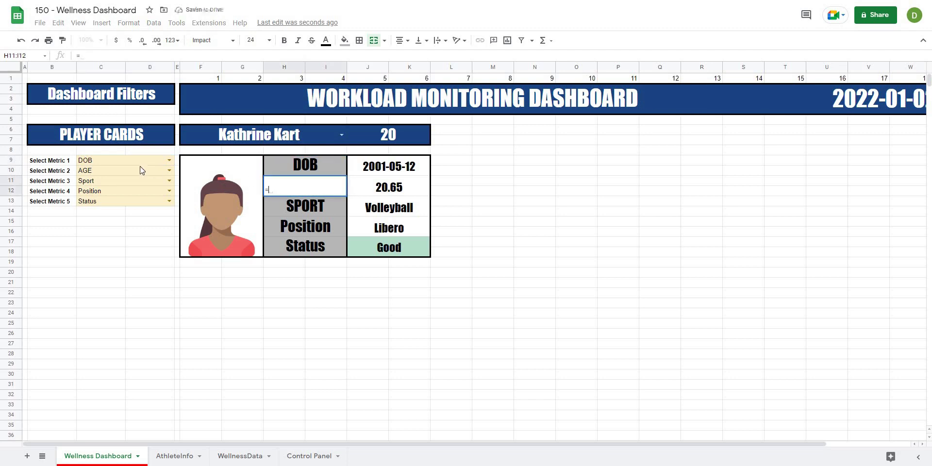
pyautogui.click(140, 170)
pyautogui.press('Return')
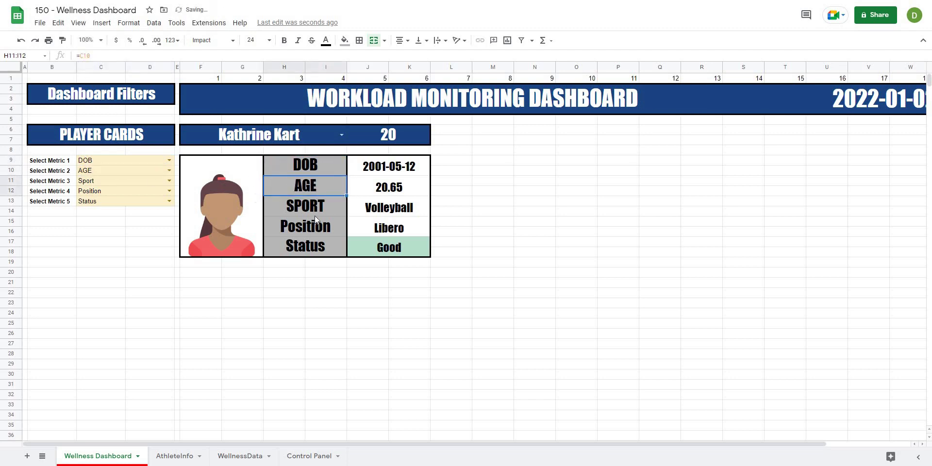
# Link the remaining player card labels to their selectors, with =C11 in H13, =C12 in H15 and =C13 in H17.
pyautogui.click(314, 210)
pyautogui.write('=')
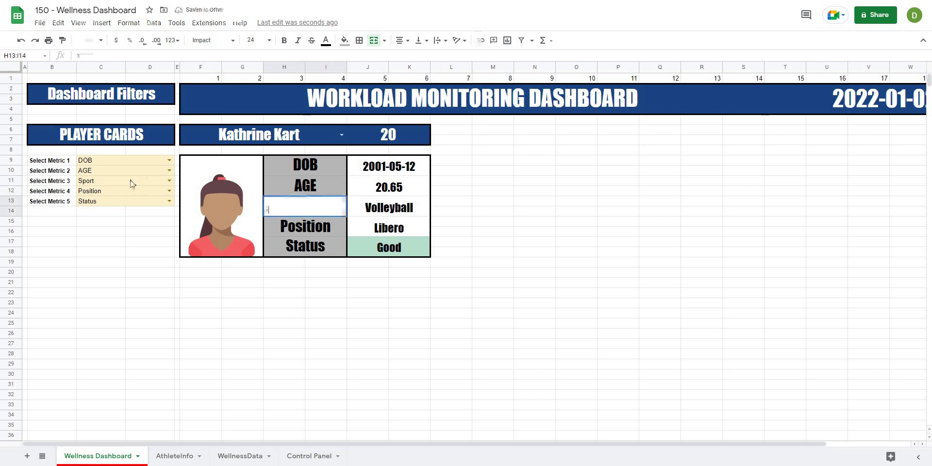
pyautogui.click(130, 179)
pyautogui.press('Return')
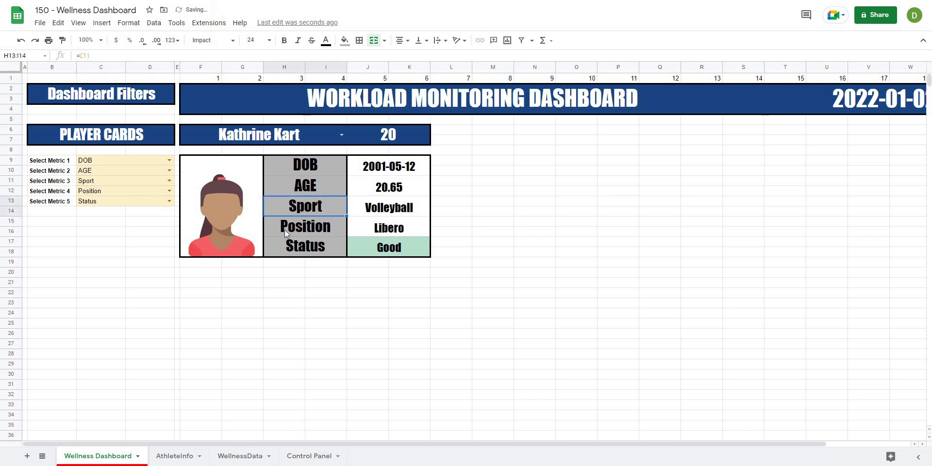
pyautogui.click(285, 229)
pyautogui.write('=')
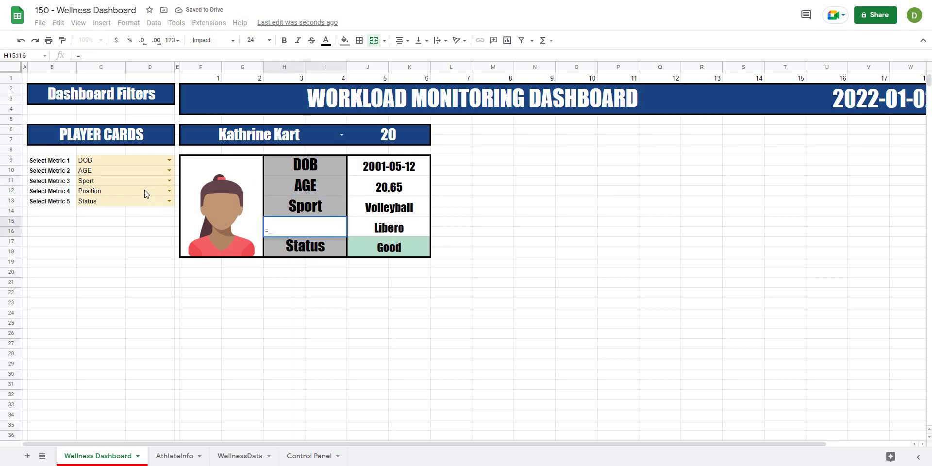
pyautogui.click(144, 191)
pyautogui.press('Return')
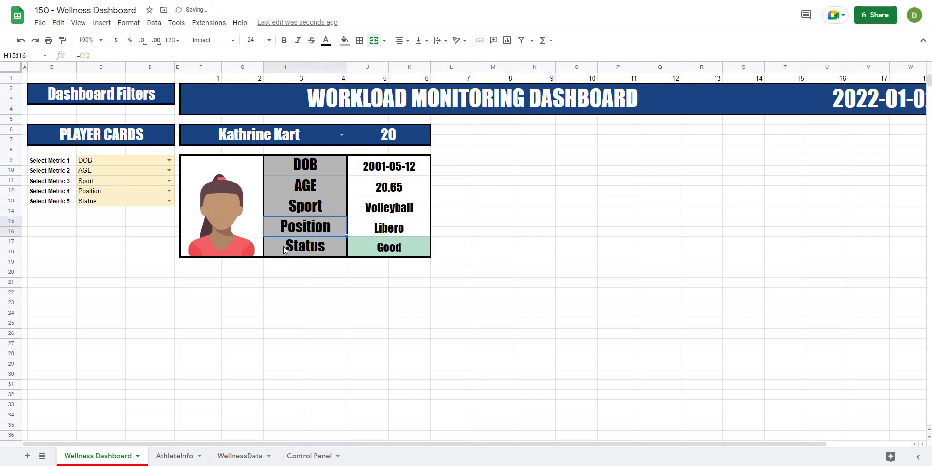
pyautogui.click(284, 246)
pyautogui.write('=')
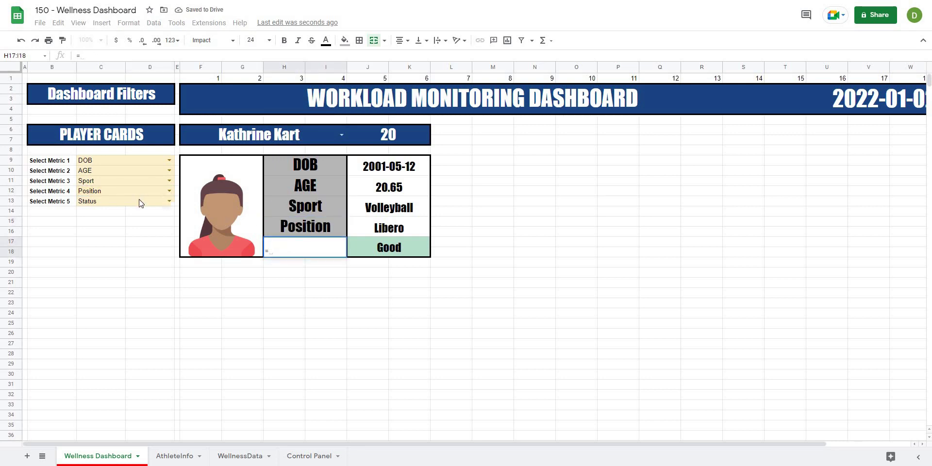
pyautogui.click(140, 203)
pyautogui.press('Return')
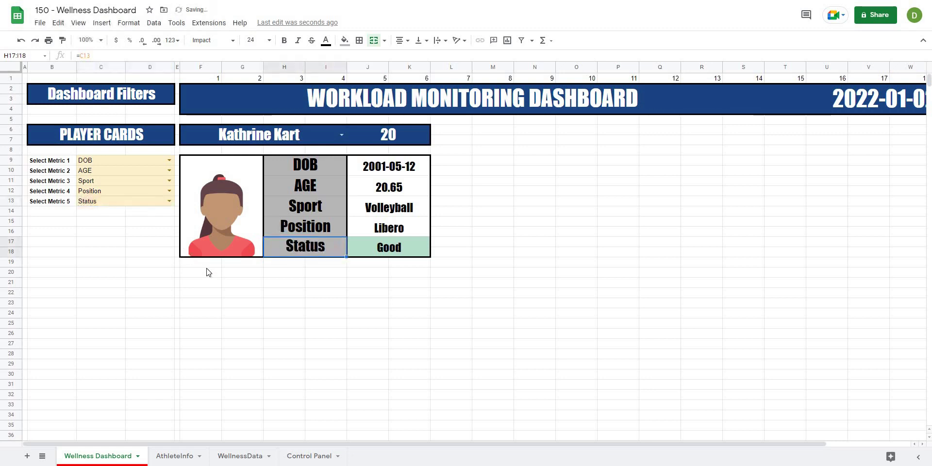
pyautogui.click(242, 313)
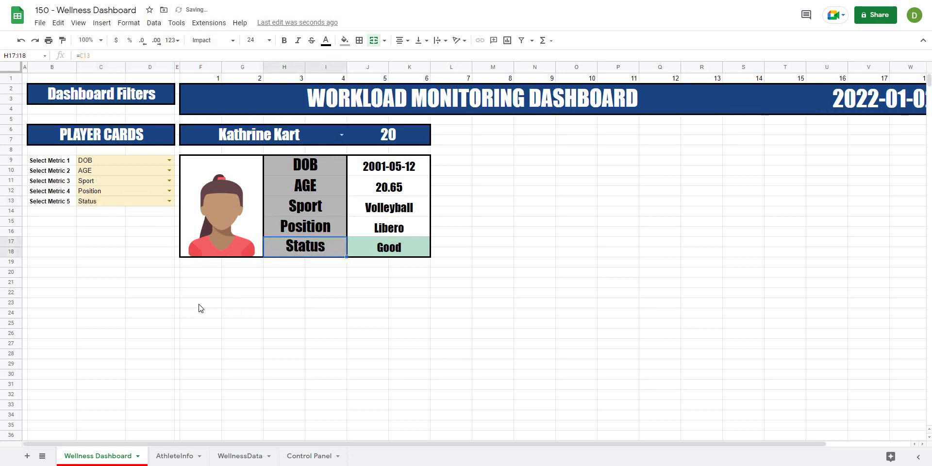
# Change the Select Metric 4 selector to Jersey #.
pyautogui.click(169, 191)
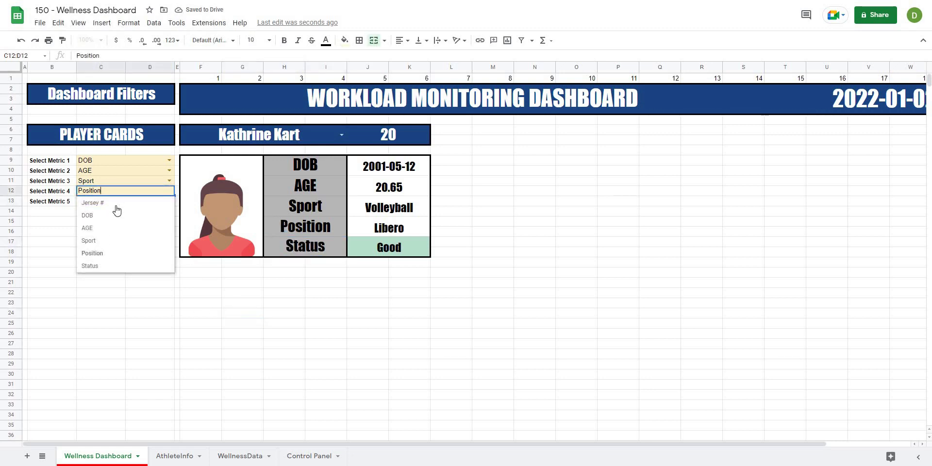
pyautogui.click(141, 267)
pyautogui.click(200, 316)
# Examine the column index argument in the VLOOKUP formulas of the card values in J15 and J9.
pyautogui.click(409, 228)
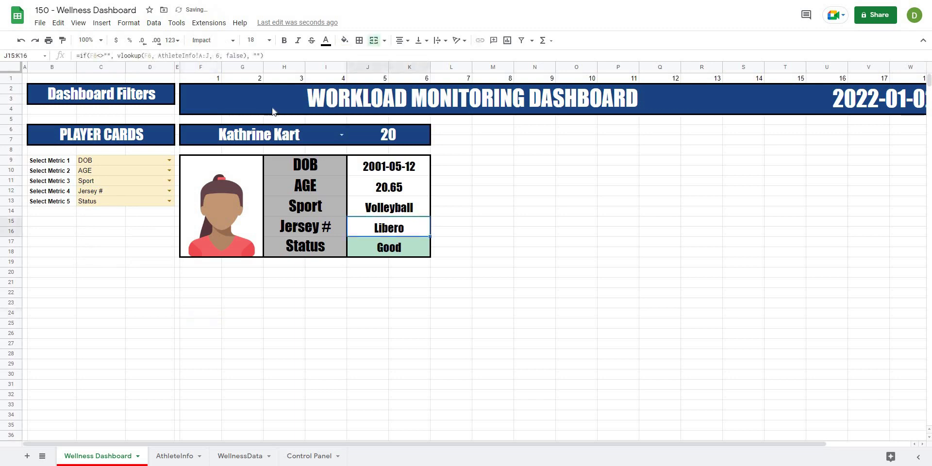
pyautogui.click(220, 57)
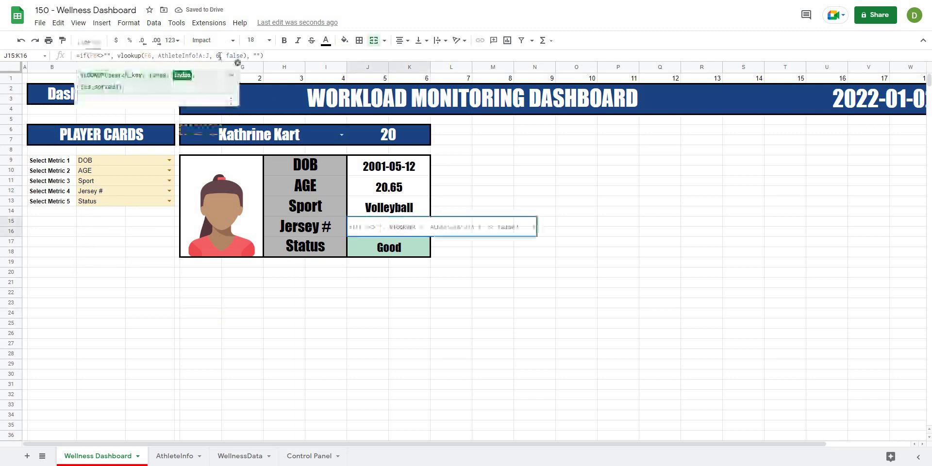
pyautogui.press('Escape')
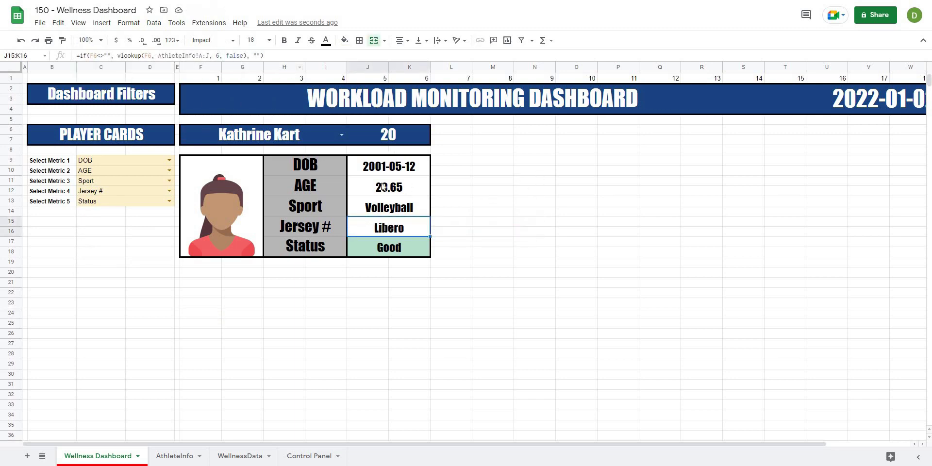
pyautogui.click(519, 171)
pyautogui.click(387, 169)
pyautogui.click(372, 230)
pyautogui.click(577, 169)
pyautogui.click(369, 167)
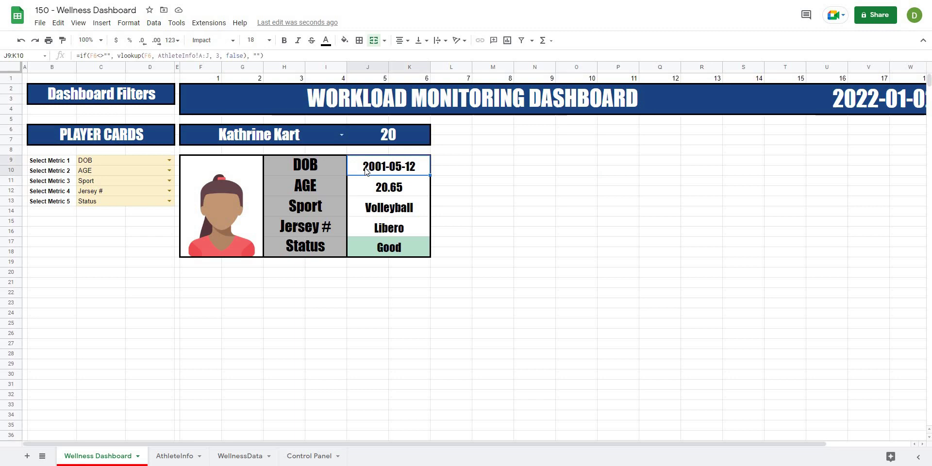
pyautogui.click(480, 173)
pyautogui.click(451, 312)
pyautogui.click(351, 293)
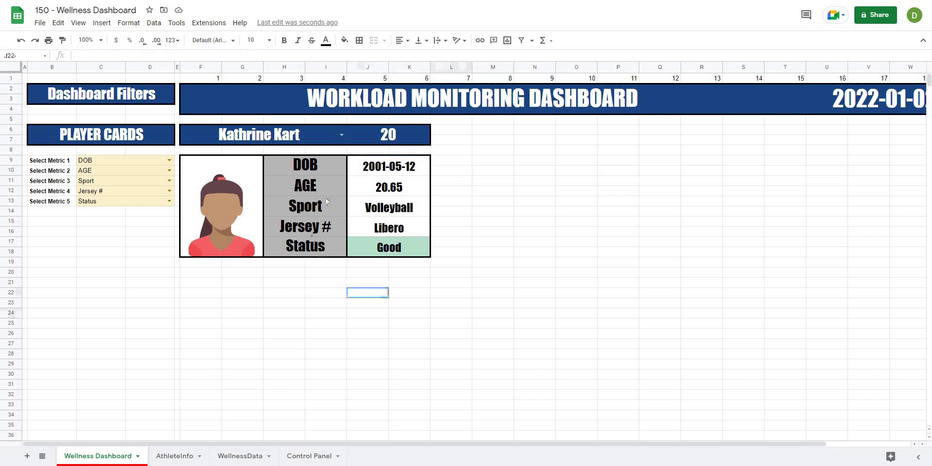
pyautogui.click(316, 165)
pyautogui.click(364, 168)
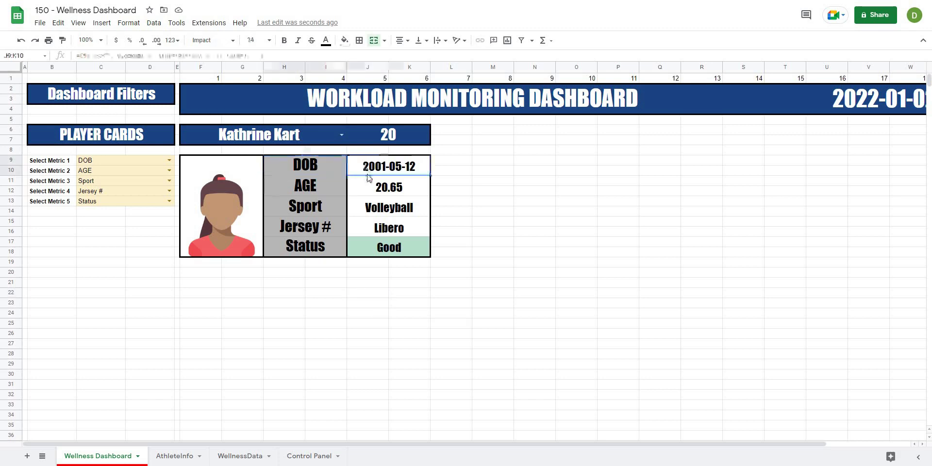
# Replace the VLOOKUP column index in J11 with match(H11, AthleteInfo!1:1, false) so the value follows its label.
pyautogui.click(374, 196)
pyautogui.click(149, 55)
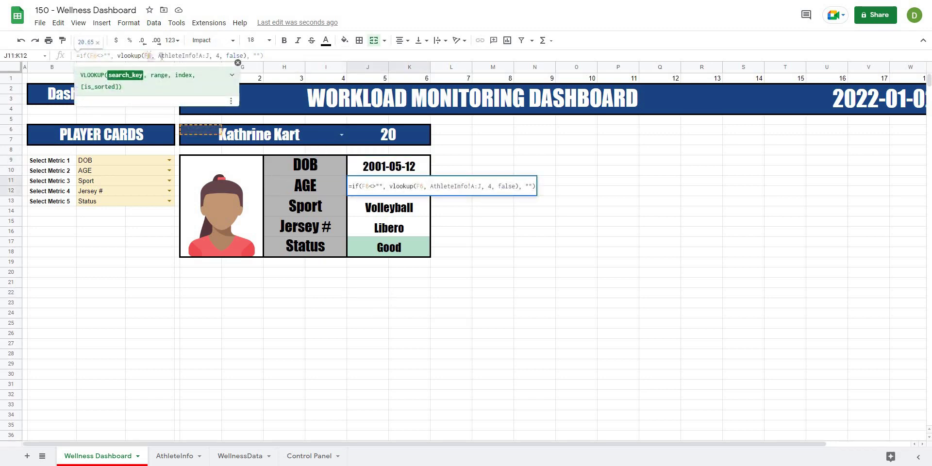
pyautogui.click(220, 56)
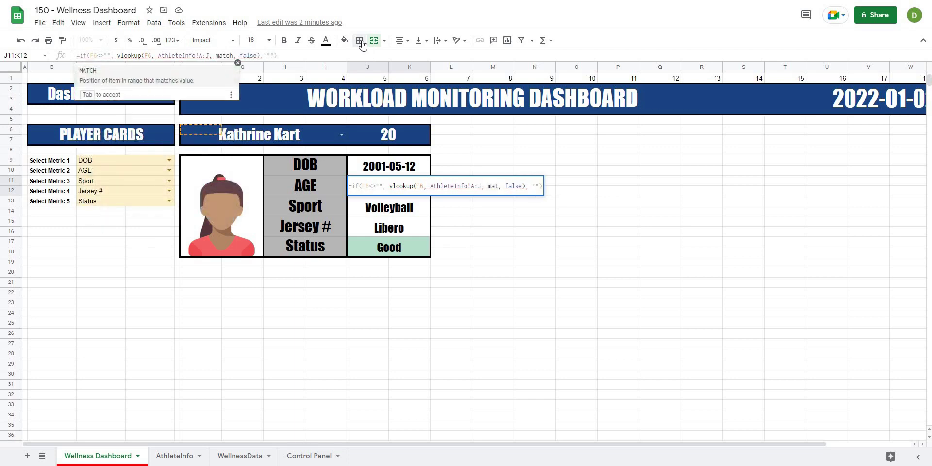
pyautogui.write('tch(')
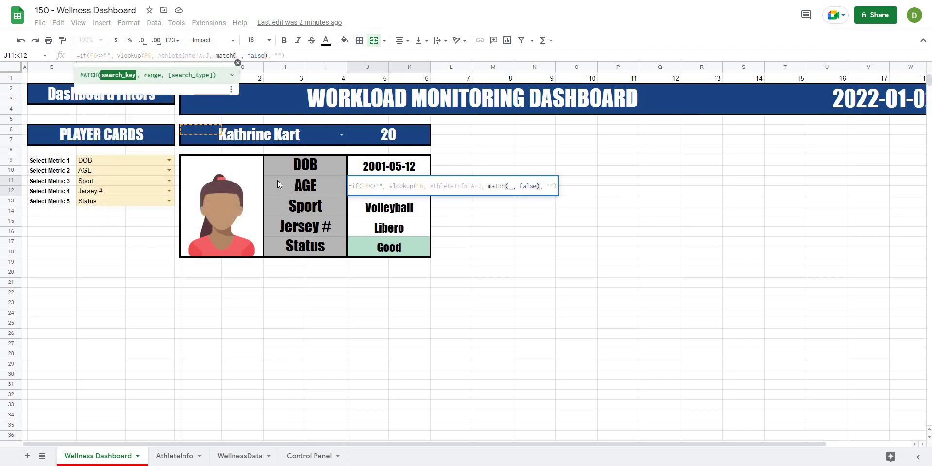
pyautogui.click(277, 179)
pyautogui.write(',')
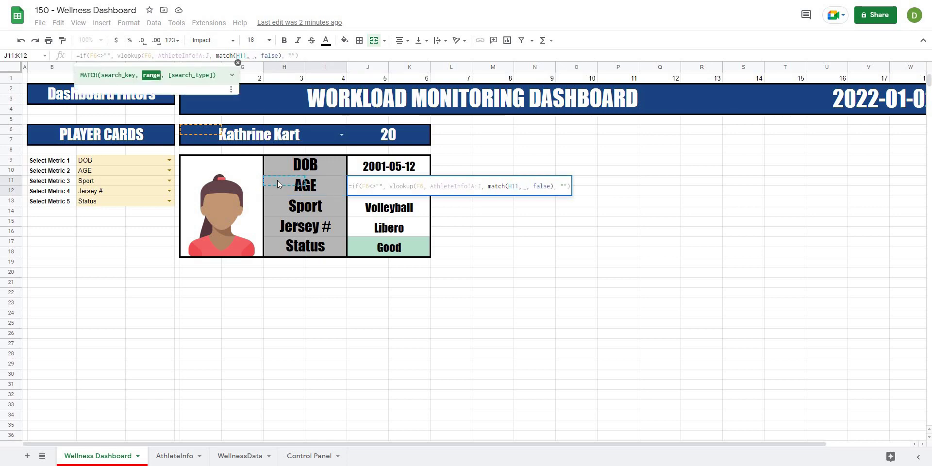
pyautogui.click(184, 457)
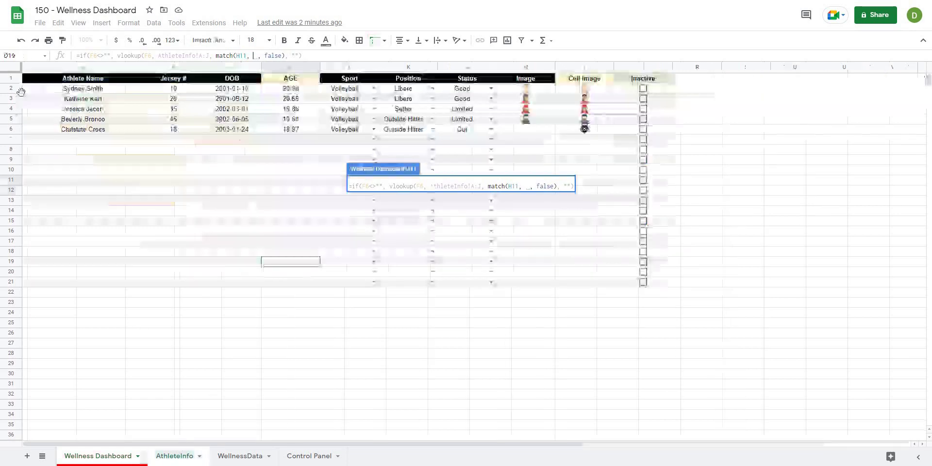
pyautogui.click(12, 78)
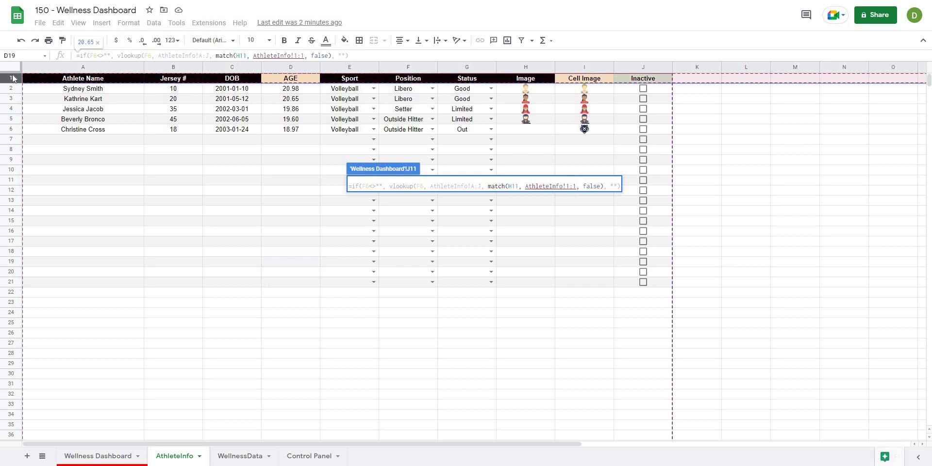
pyautogui.write(', false')
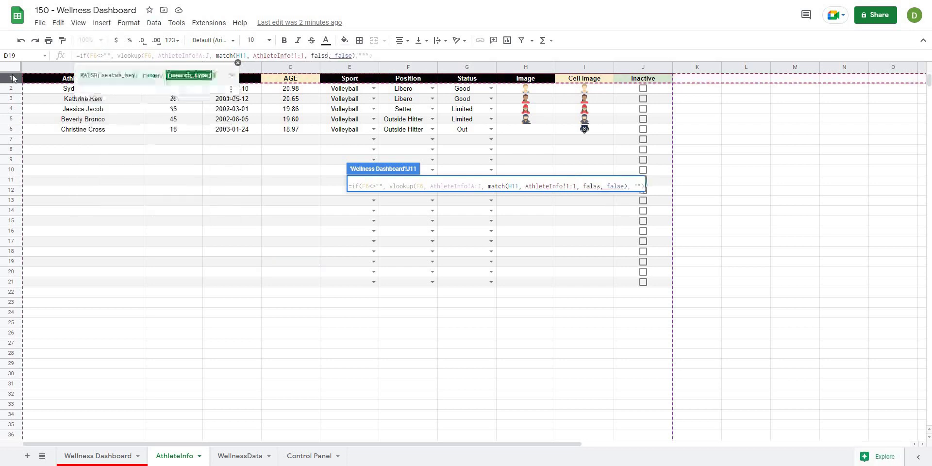
pyautogui.write(')')
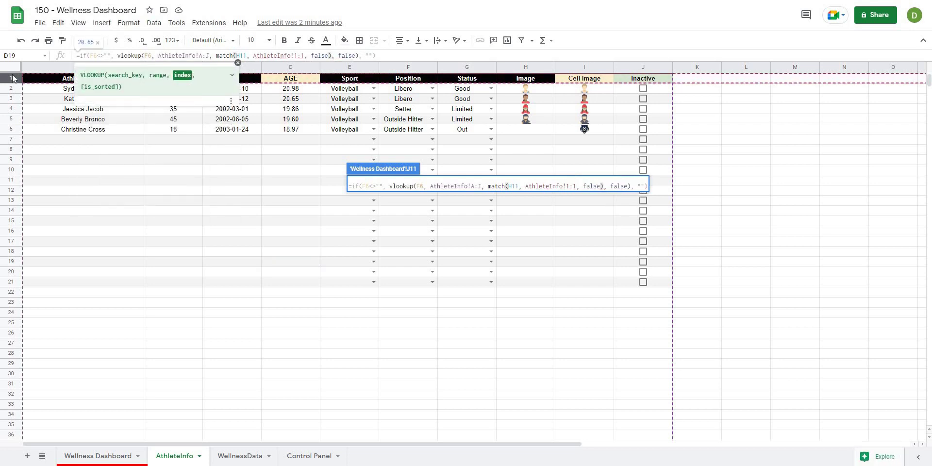
pyautogui.press('Return')
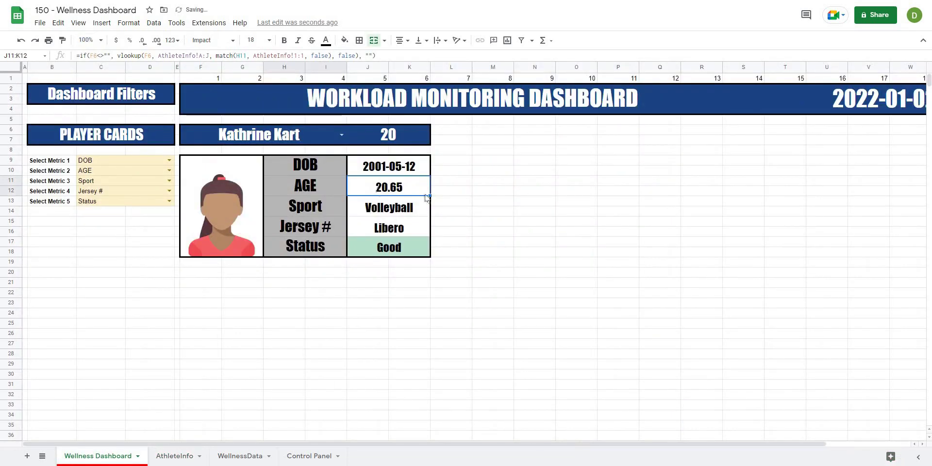
# Change the Select Metric 2 selector to Sport to test the lookup in J11.
pyautogui.click(530, 192)
pyautogui.press('Left')
pyautogui.press('Left')
pyautogui.press('Left')
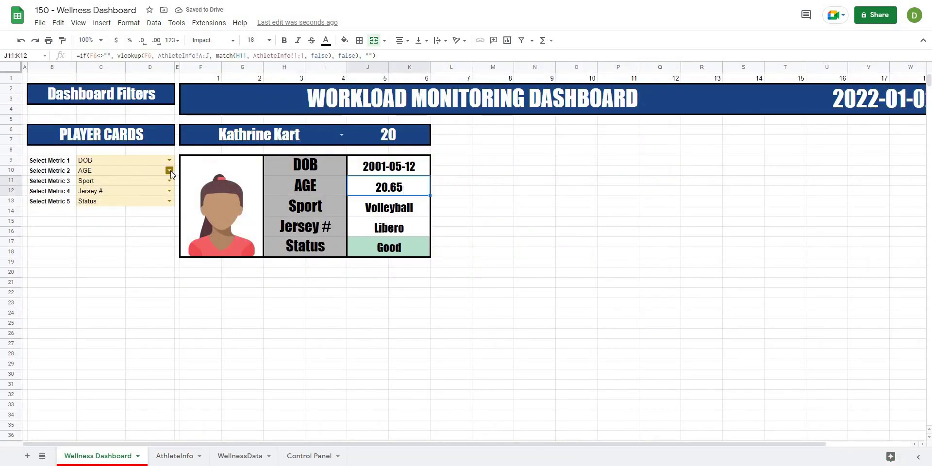
pyautogui.click(169, 171)
pyautogui.click(119, 217)
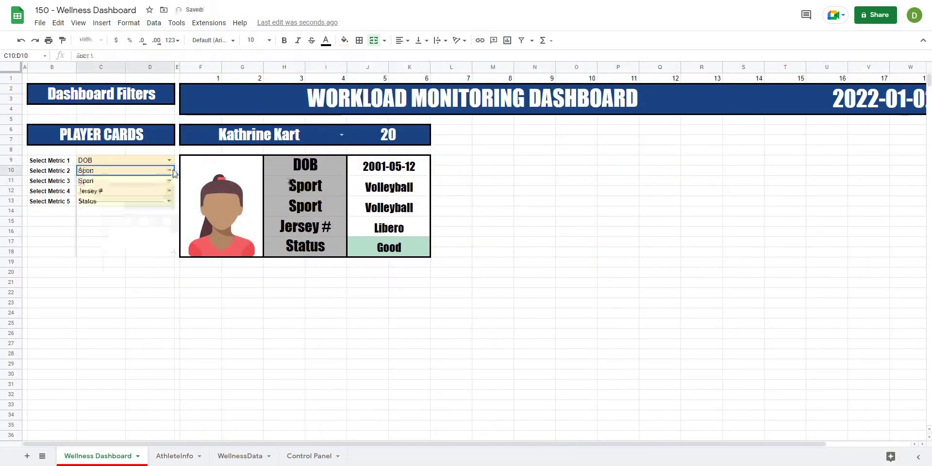
# Set the Select Metric 2 selector to DOB and then to AGE to test the lookup in J11.
pyautogui.press('Return')
pyautogui.click(137, 199)
pyautogui.click(362, 325)
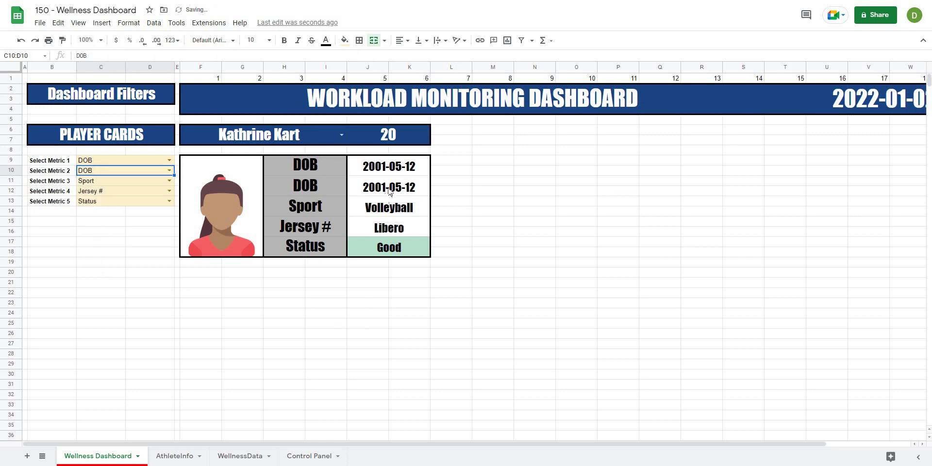
pyautogui.click(169, 171)
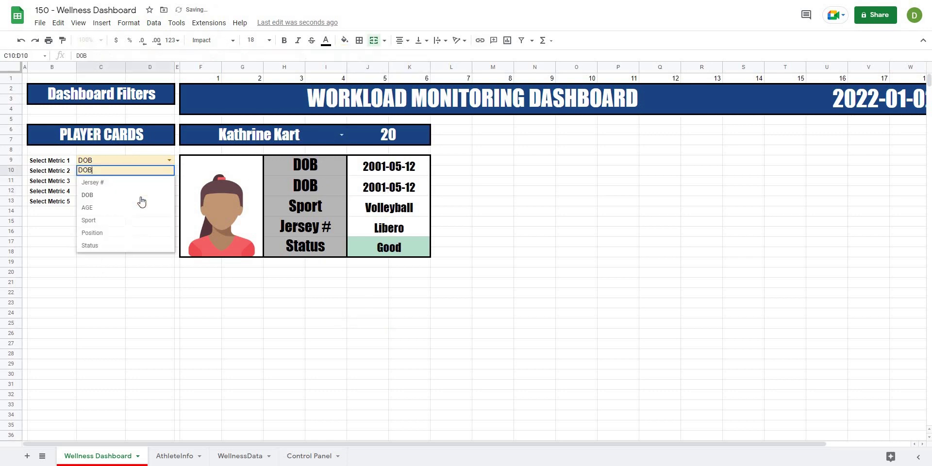
pyautogui.press('Down')
pyautogui.press('Return')
# Copy the match(H11, AthleteInfo!1:1, false) expression from the formula in J11.
pyautogui.click(371, 187)
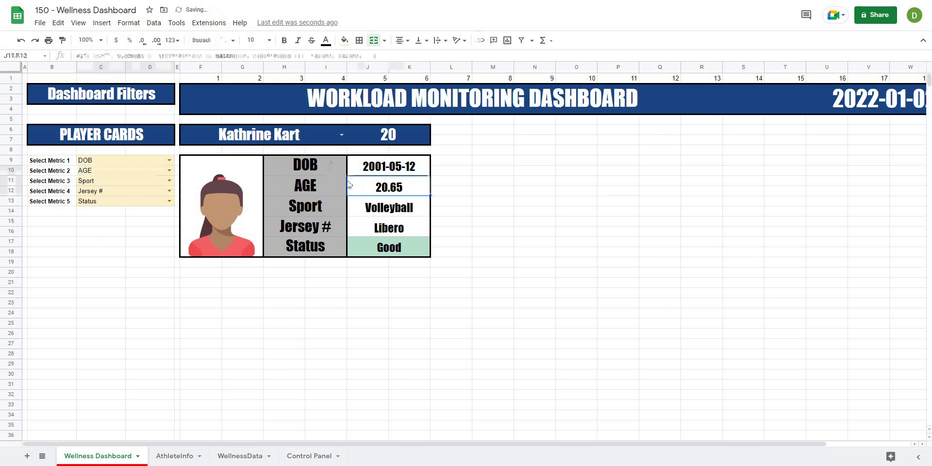
pyautogui.click(370, 167)
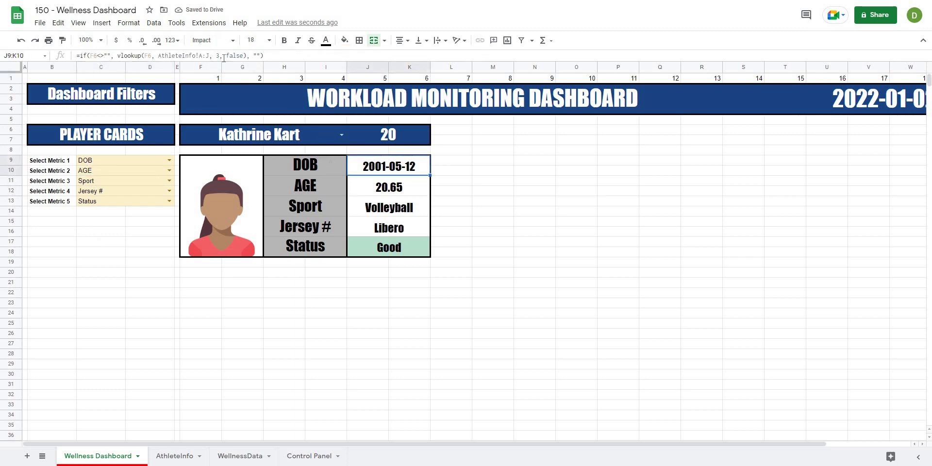
pyautogui.doubleClick(370, 166)
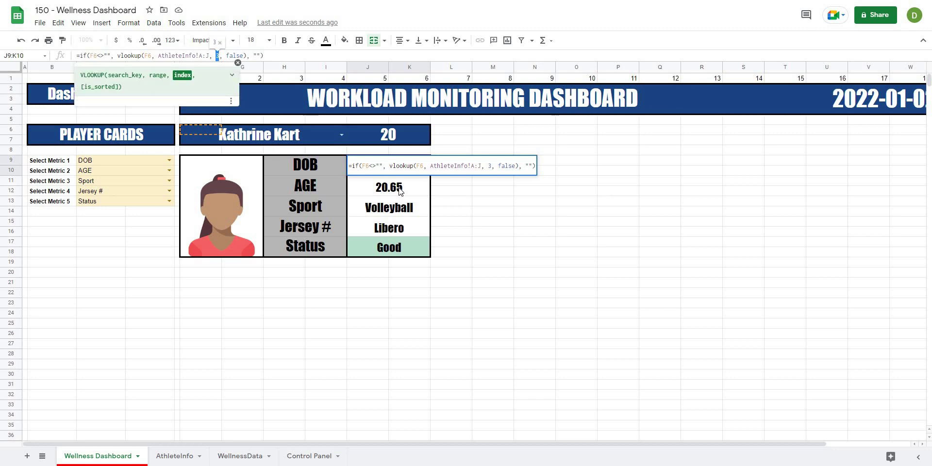
pyautogui.press('Return')
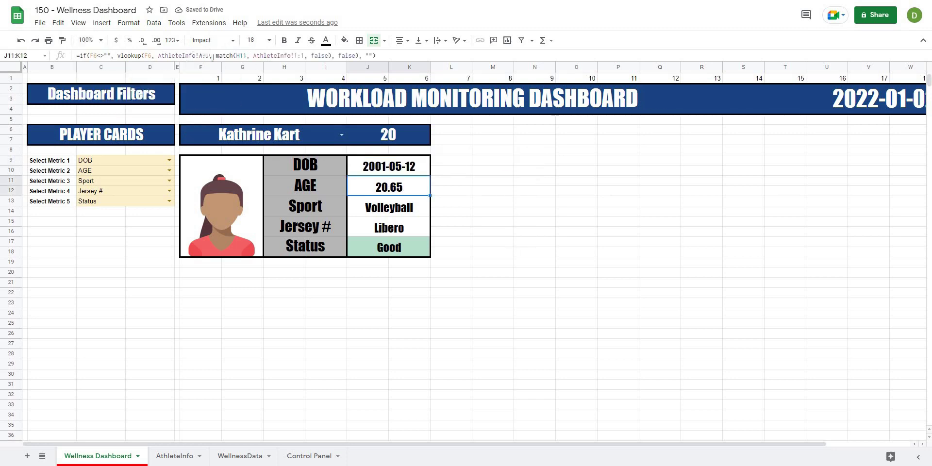
pyautogui.moveTo(215, 55); pyautogui.dragTo(332, 53)
pyautogui.hotkey('ctrl', 'c')
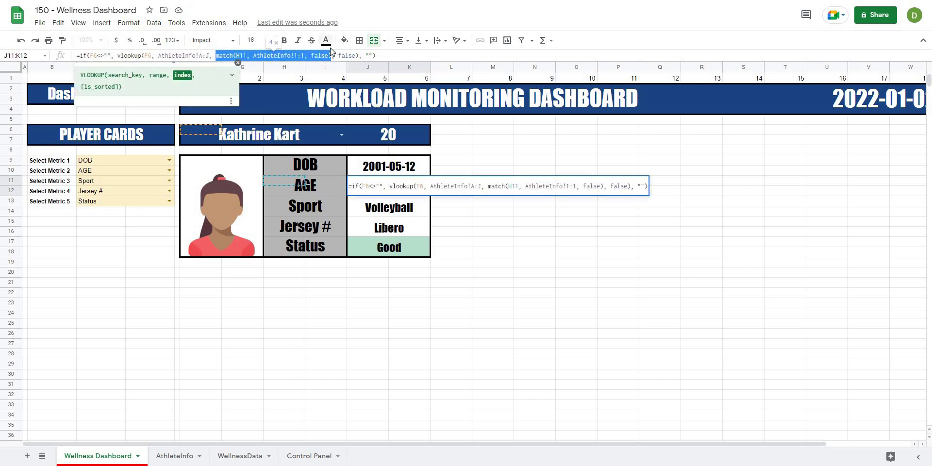
pyautogui.press('Escape')
# Replace the VLOOKUP column index in J9 with match(H9, AthleteInfo!1:1, false).
pyautogui.press('Up')
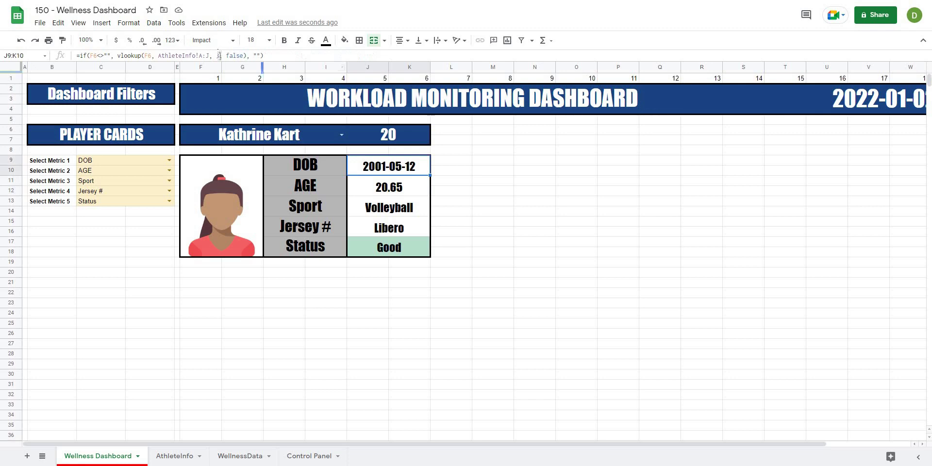
pyautogui.doubleClick(218, 55)
pyautogui.hotkey('ctrl', 'v')
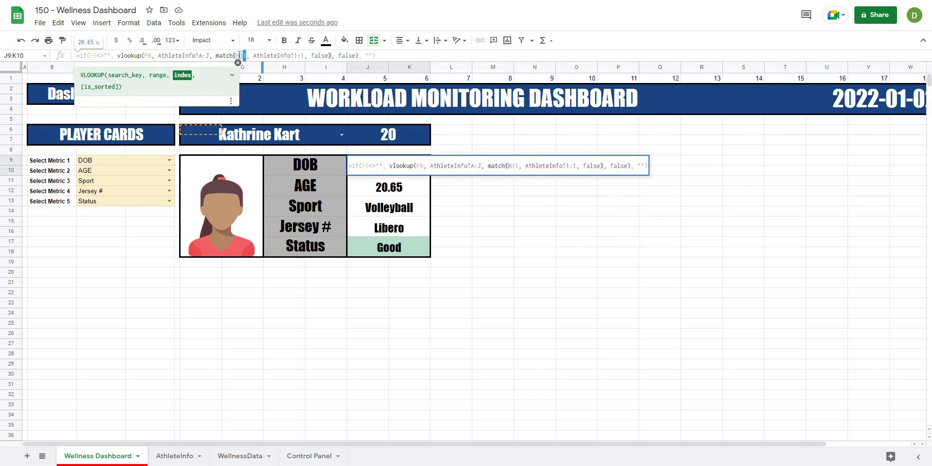
pyautogui.press('BackSpace')
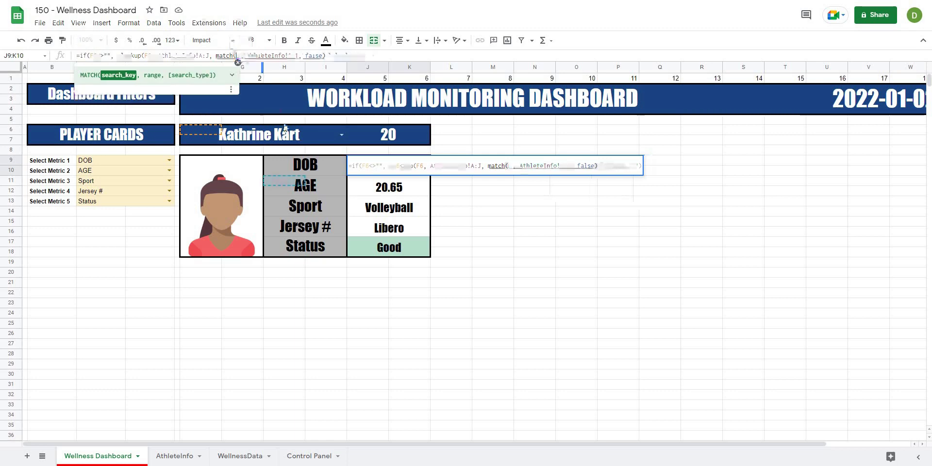
pyautogui.click(278, 159)
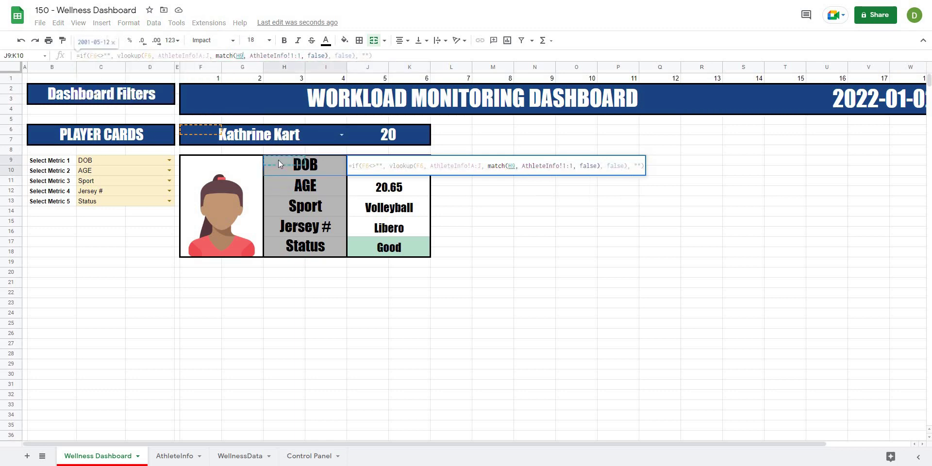
pyautogui.press('Return')
# Replace the VLOOKUP column index in J13 and J15 with the copied MATCH expression, pointing each at its own label, H13 and H15.
pyautogui.press('Down')
pyautogui.press('Down')
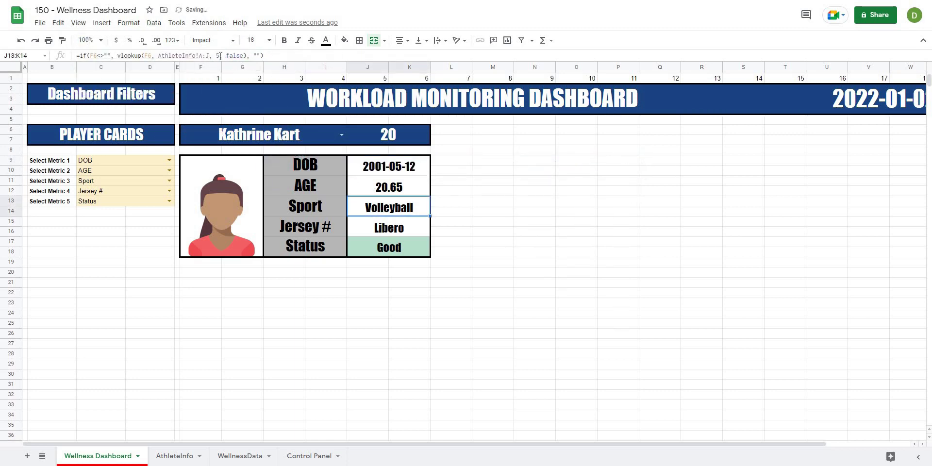
pyautogui.doubleClick(220, 56)
pyautogui.hotkey('ctrl', 'v')
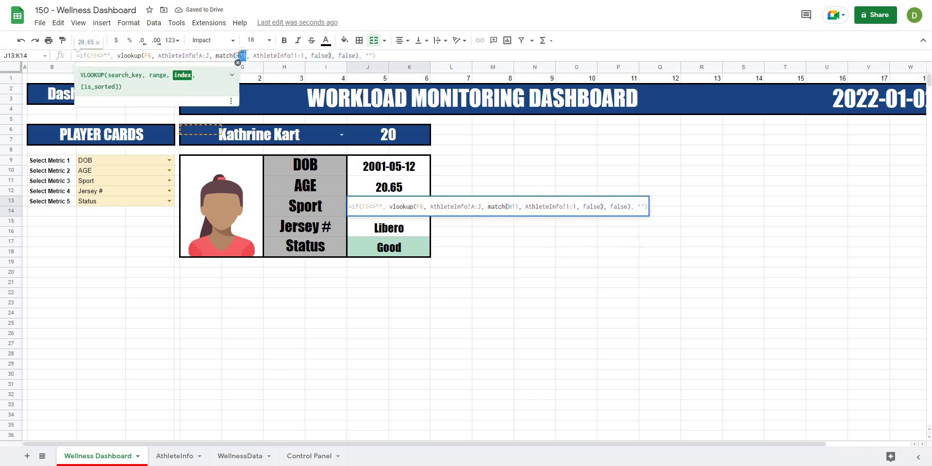
pyautogui.press('Return')
pyautogui.press('Down')
# Replace the VLOOKUP column index in J17 with match(H17, AthleteInfo!1:1, false).
pyautogui.press('Return')
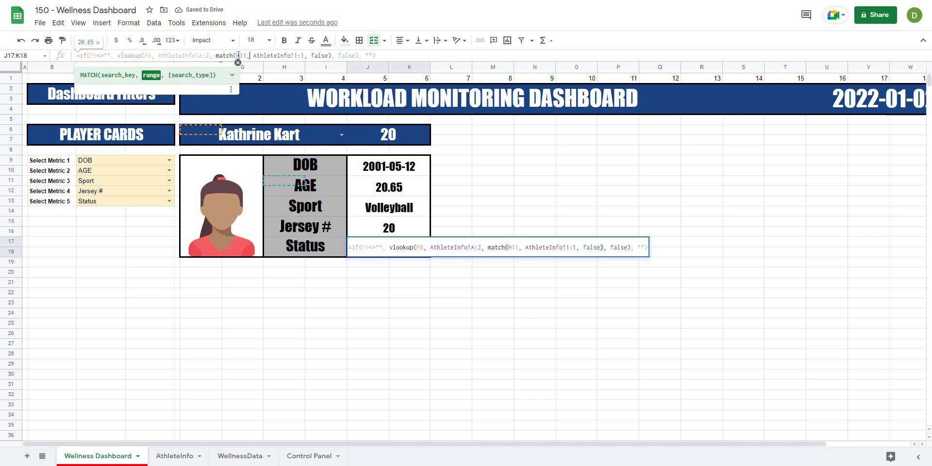
pyautogui.doubleClick(241, 56)
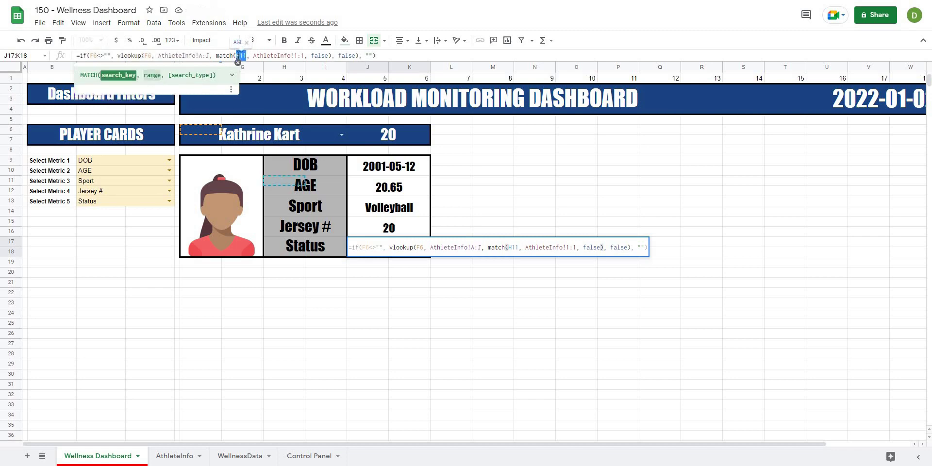
pyautogui.click(284, 243)
pyautogui.press('Return')
pyautogui.click(526, 355)
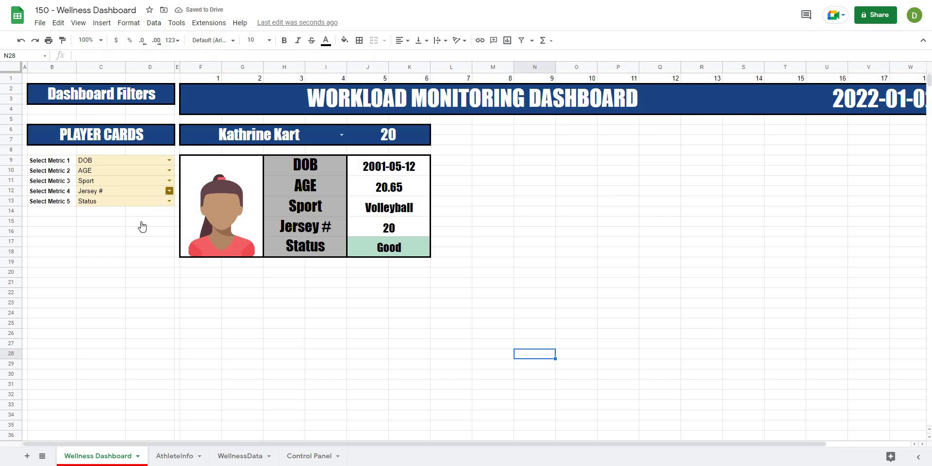
# Test the Select Metric 4 selector with Sport, set it to Position, and check the linked label cells in the player card.
pyautogui.click(168, 191)
pyautogui.click(88, 240)
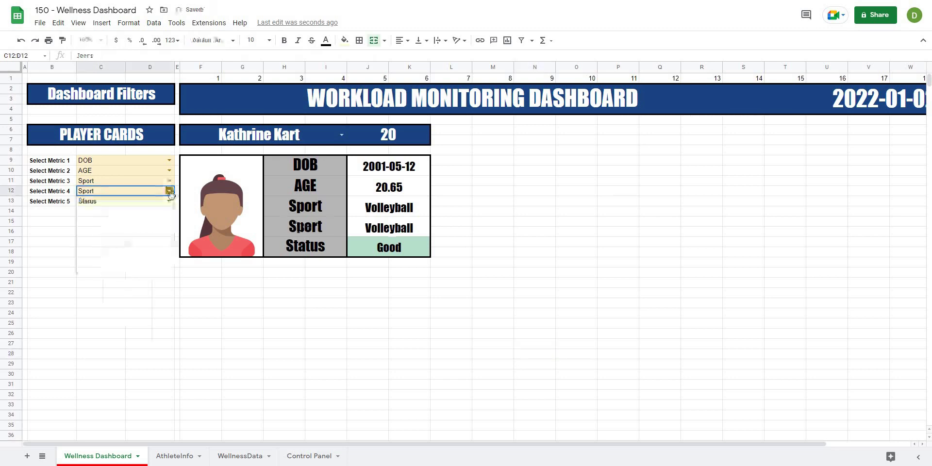
pyautogui.click(168, 191)
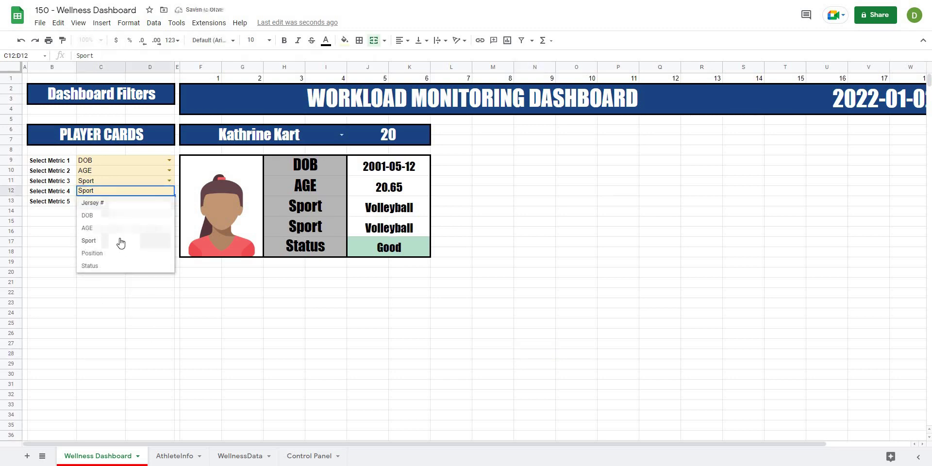
pyautogui.press('Return')
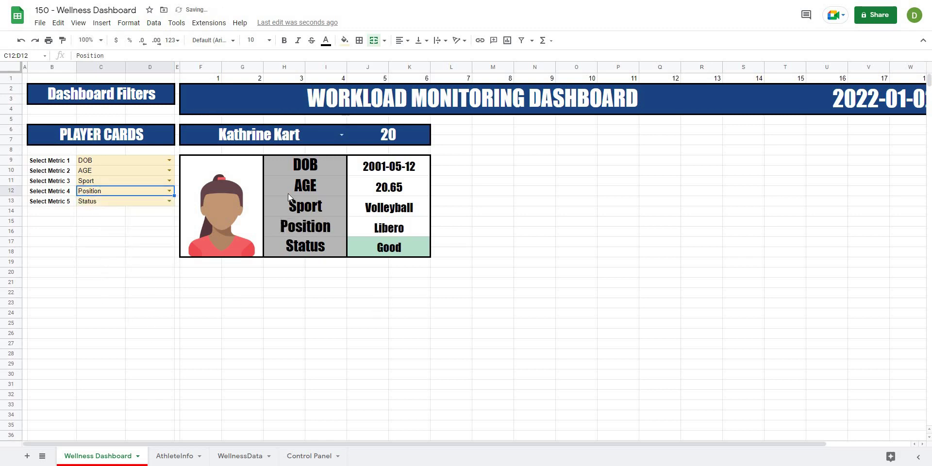
pyautogui.click(409, 302)
pyautogui.click(305, 166)
pyautogui.click(293, 231)
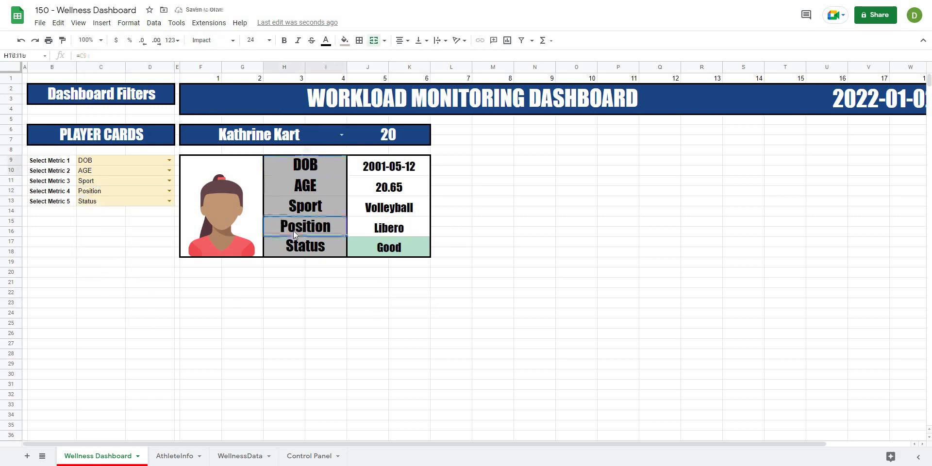
pyautogui.click(279, 301)
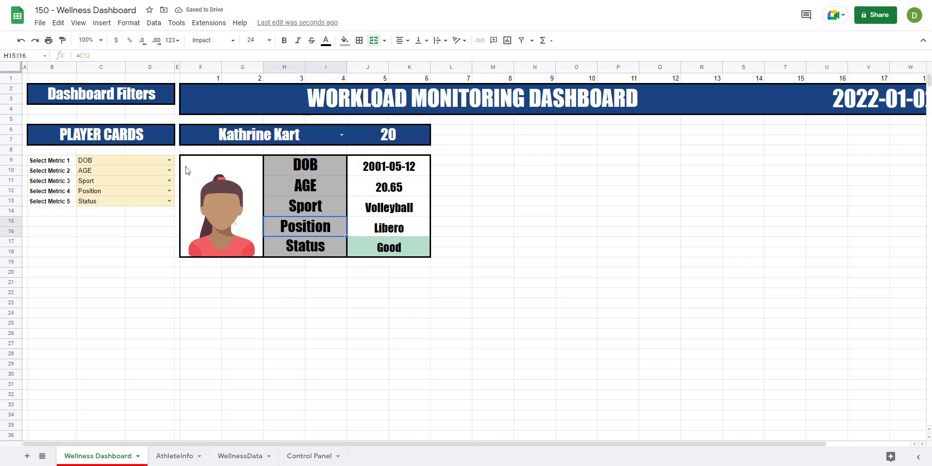
# Copy the PLAYER CARDS header to B15 and retitle the copy READINESS METRICS.
pyautogui.click(62, 137)
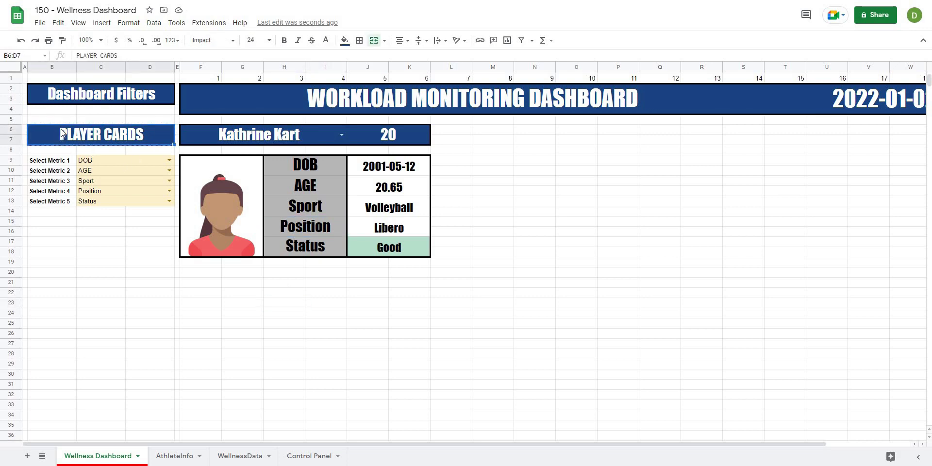
pyautogui.click(46, 225)
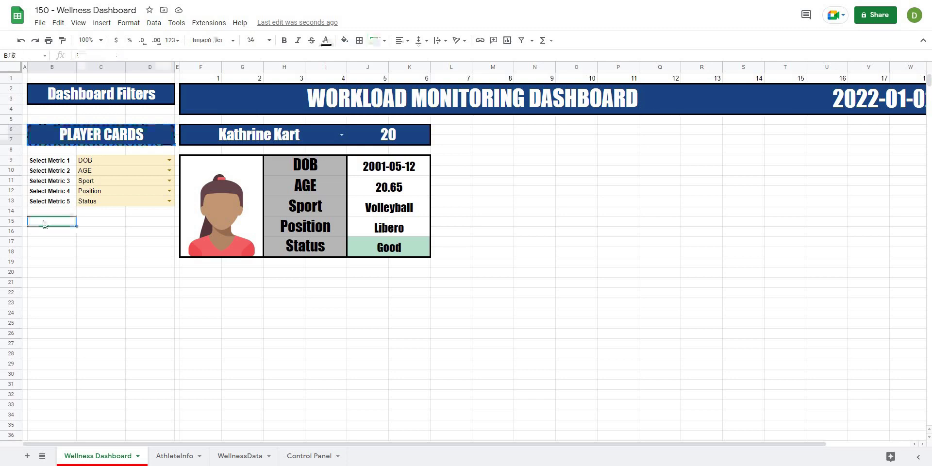
pyautogui.hotkey('ctrl', 'v')
pyautogui.write('R')
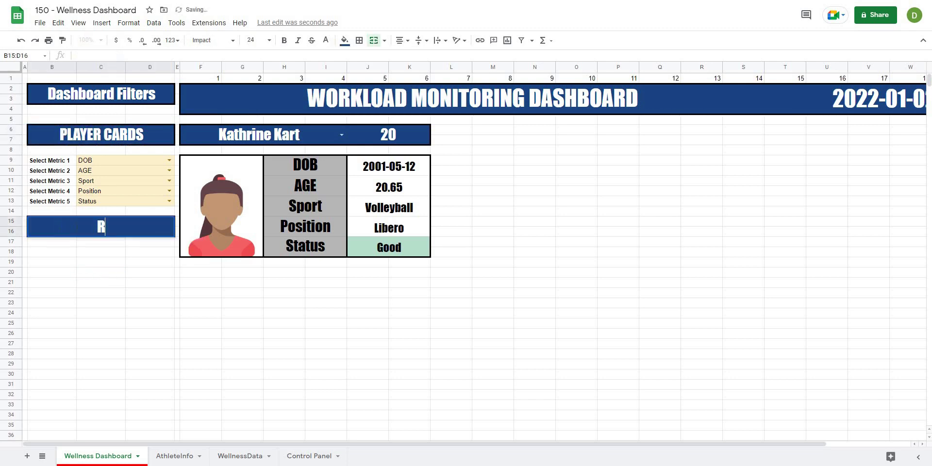
pyautogui.write('EADINESS M')
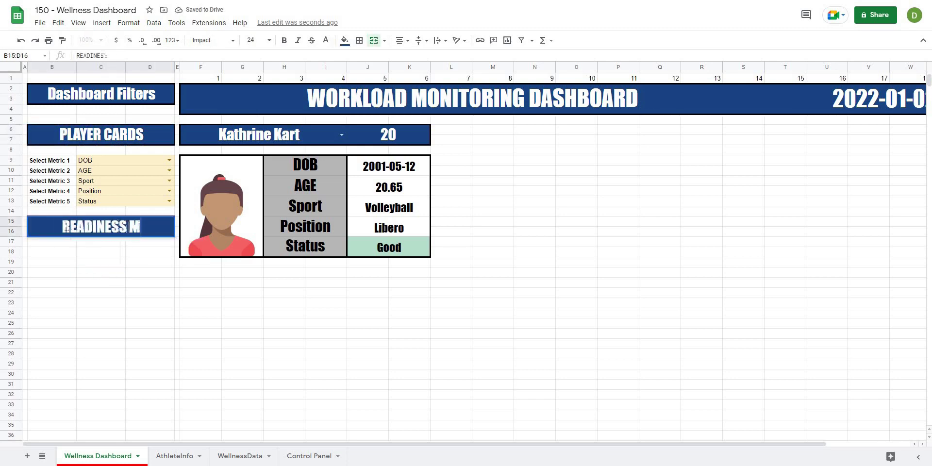
pyautogui.write('ETRICS')
pyautogui.click(80, 282)
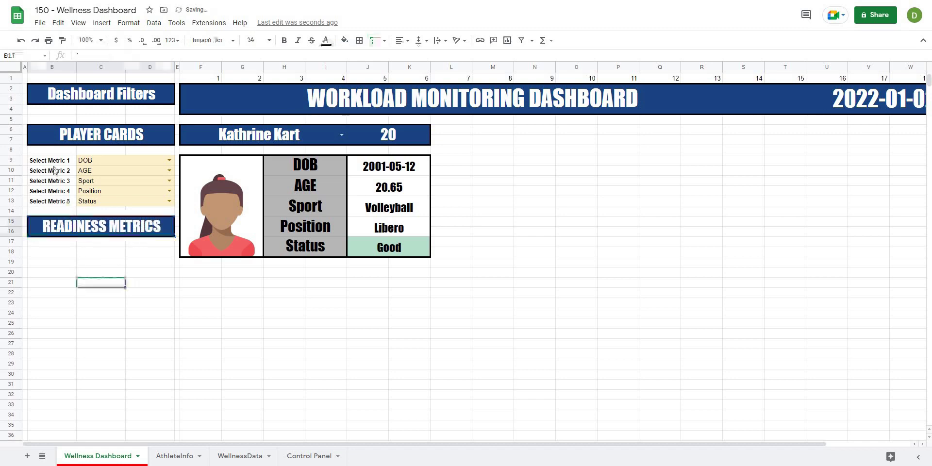
# Copy the five metric labels and selectors in B9:D13 to B18, under the READINESS METRICS header.
pyautogui.click(54, 163)
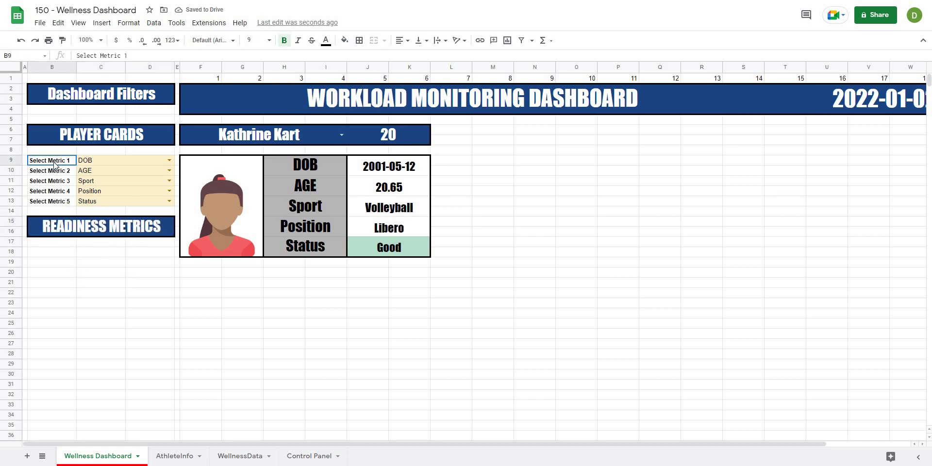
pyautogui.moveTo(55, 211); pyautogui.dragTo(146, 201)
pyautogui.hotkey('ctrl', 'c')
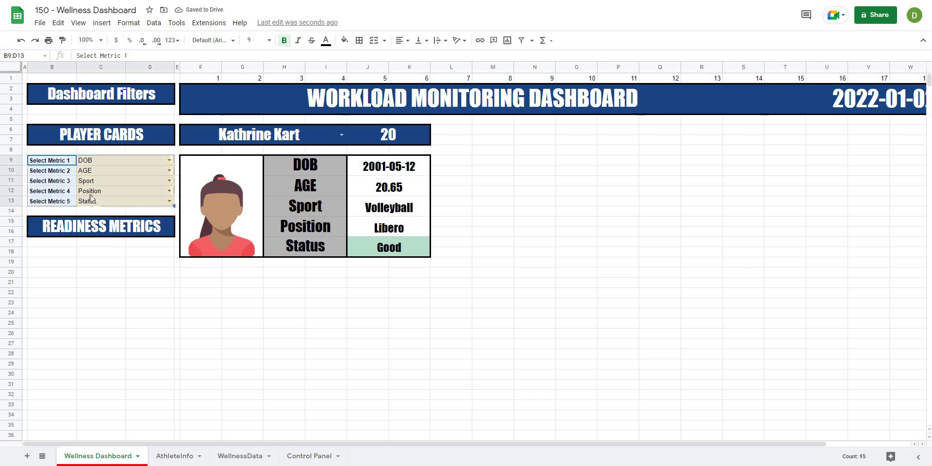
pyautogui.click(46, 253)
pyautogui.hotkey('ctrl', 'v')
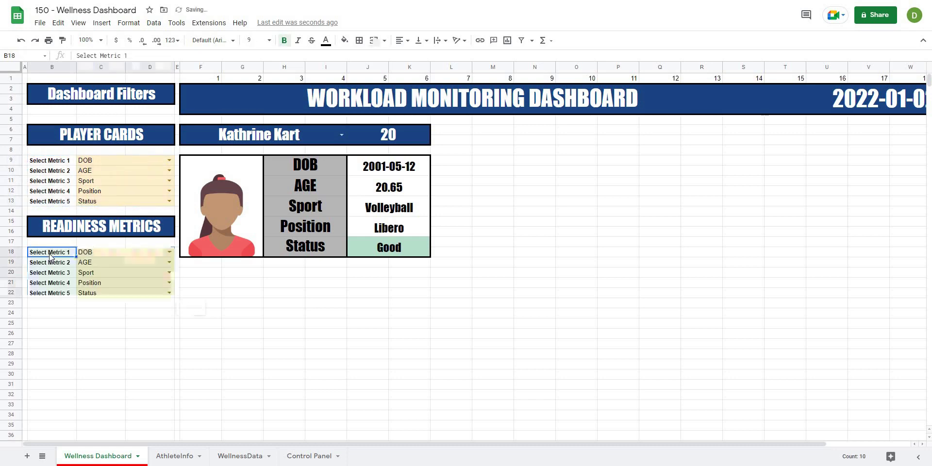
# Rename the first readiness label in B18 as Metric 1.
pyautogui.click(50, 252)
pyautogui.write('M')
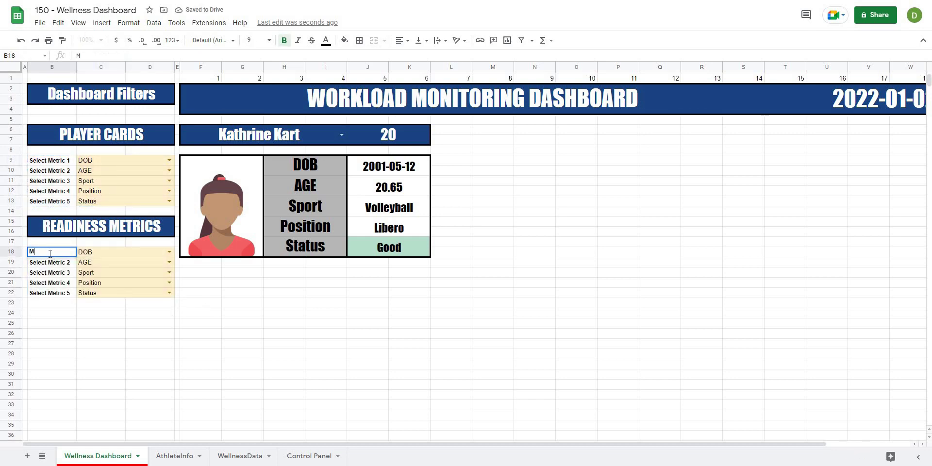
pyautogui.write('ET')
pyautogui.press('BackSpace')
pyautogui.press('BackSpace')
pyautogui.press('BackSpace')
pyautogui.write('Metric')
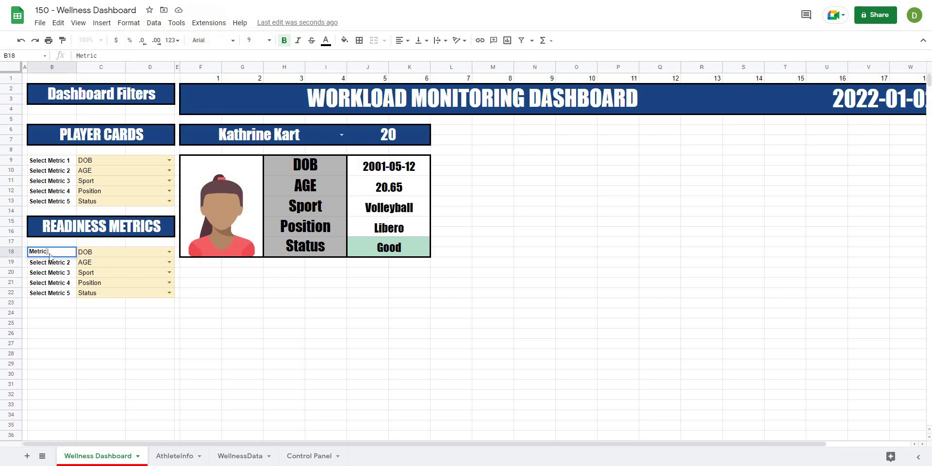
pyautogui.write(' 1')
pyautogui.press('Return')
# Rename the readiness labels in B19, B20 and B21 as Metric 2, Metric 3 and Metric 4.
pyautogui.write('Metric')
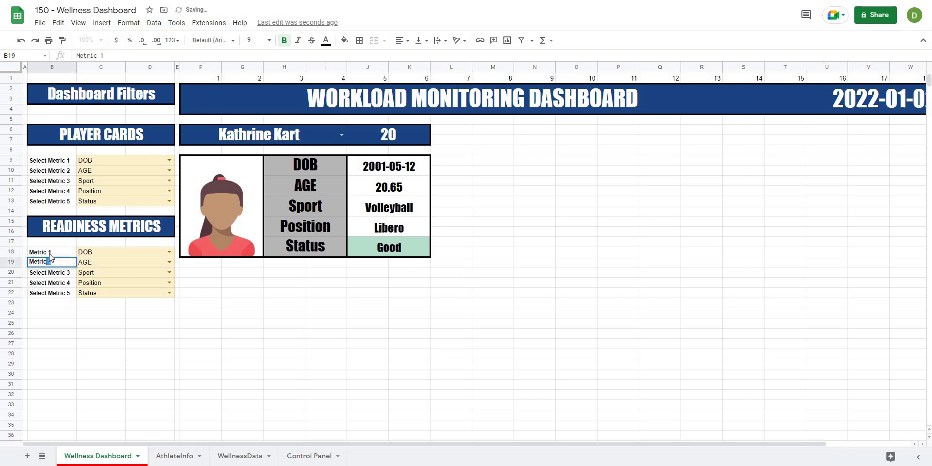
pyautogui.write(' 2')
pyautogui.press('Return')
pyautogui.write('Metr')
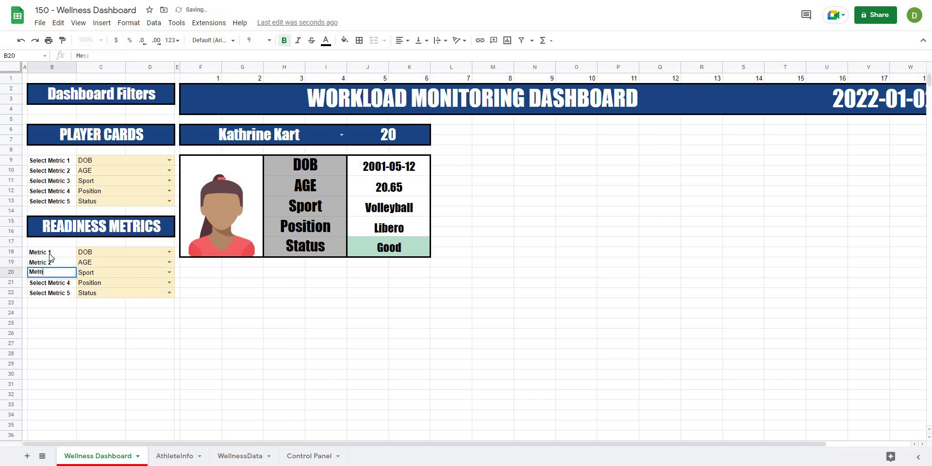
pyautogui.write('ic 3')
pyautogui.press('Return')
pyautogui.write('Met')
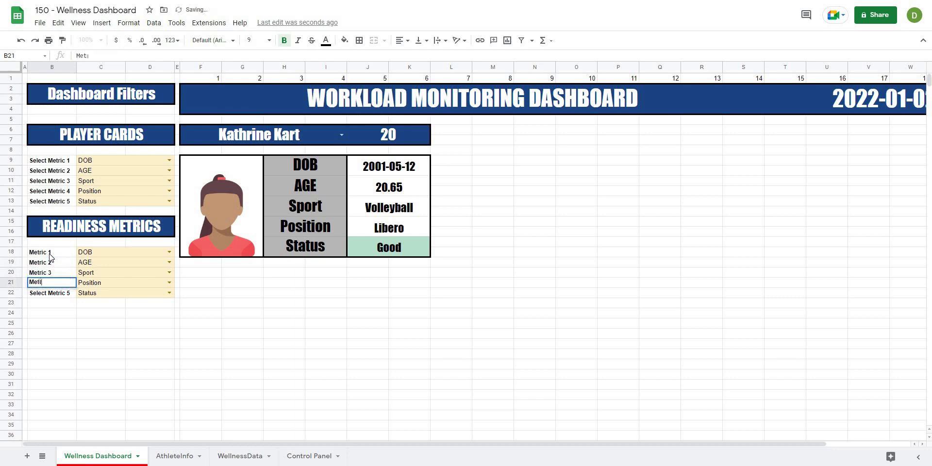
pyautogui.write('ric 4')
pyautogui.press('Return')
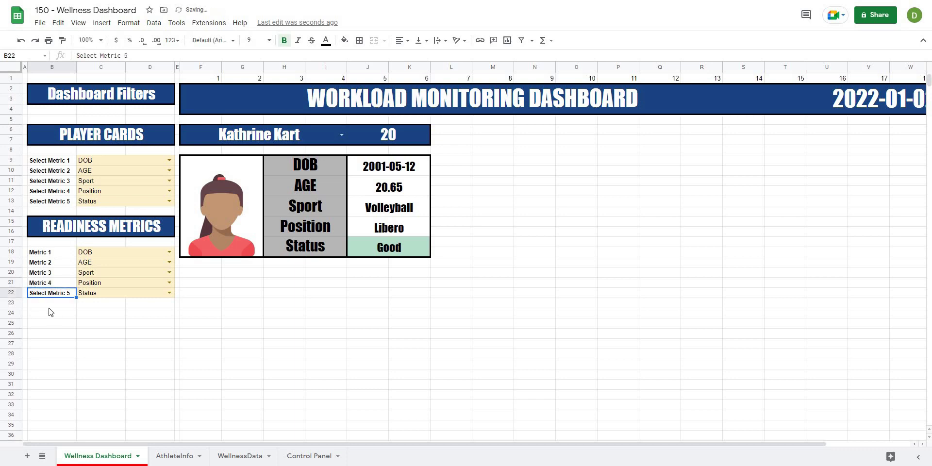
# Clear the fifth metric's label and selector in B22:D22, leaving four rows under READINESS METRICS.
pyautogui.moveTo(51, 303); pyautogui.dragTo(172, 304)
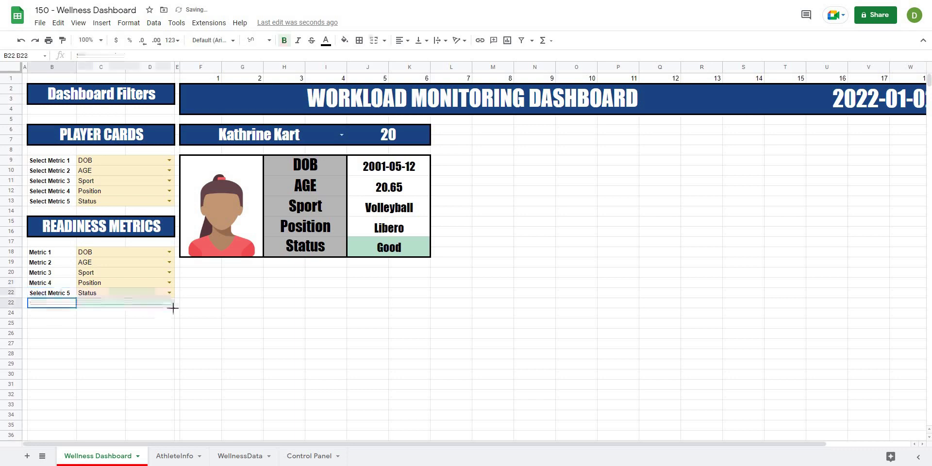
pyautogui.hotkey('ctrl', 'z')
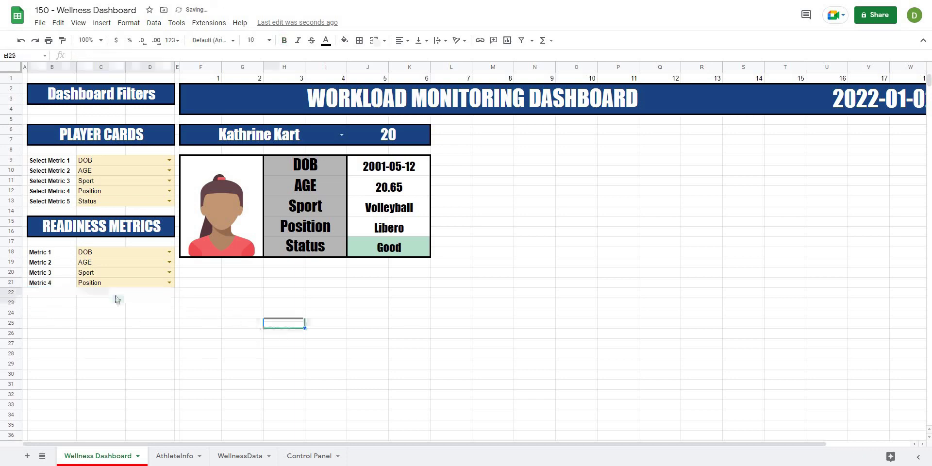
pyautogui.click(111, 254)
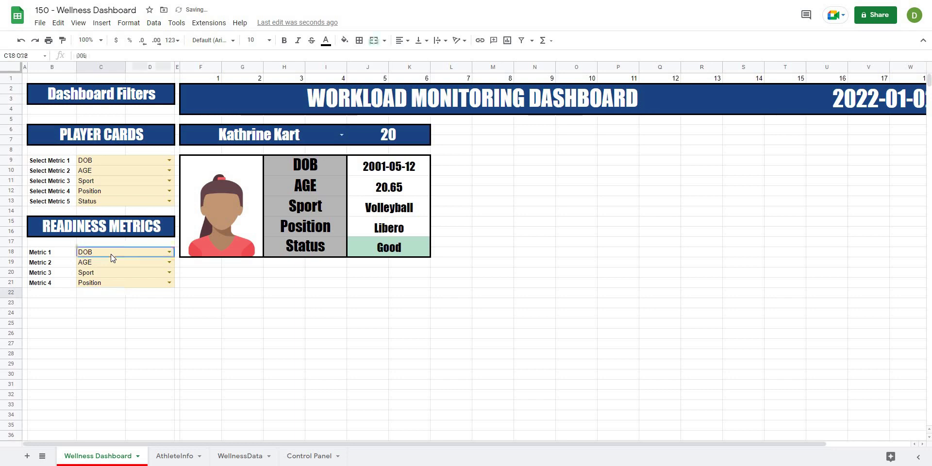
pyautogui.click(115, 314)
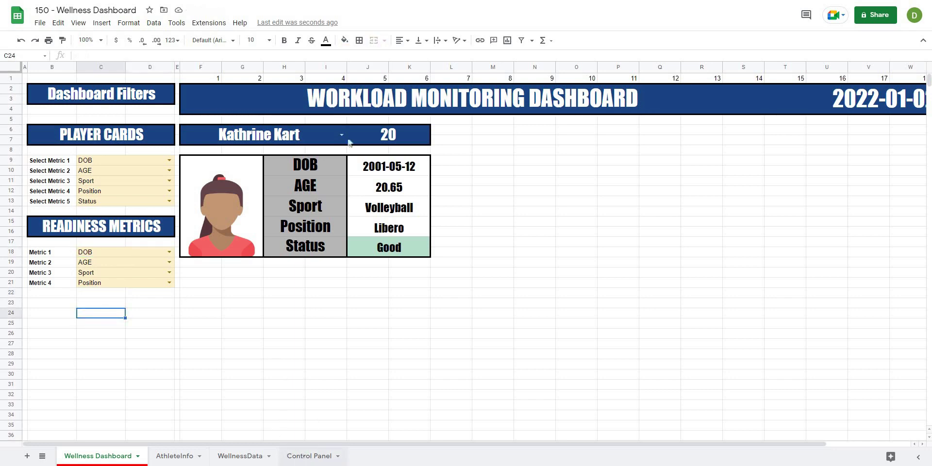
# On the Control Panel sheet, copy the Player Card header's formatting to H1 and title that column Data Metrics.
pyautogui.click(310, 81)
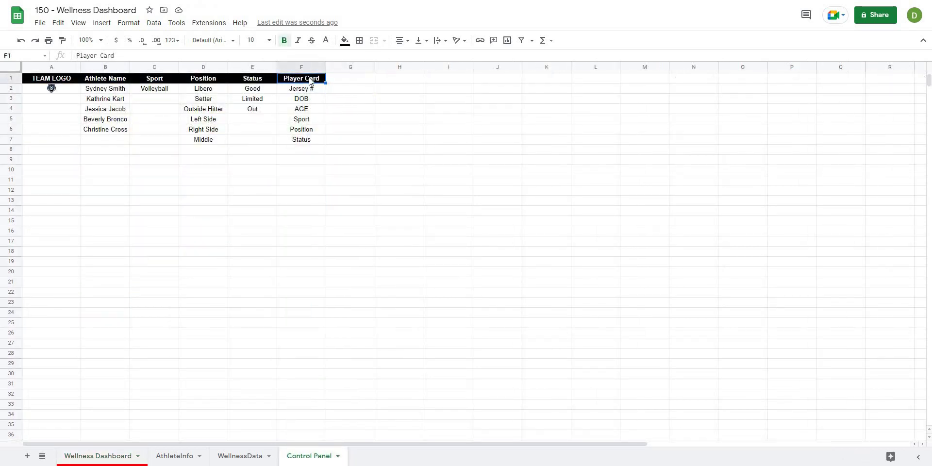
pyautogui.rightClick(403, 80)
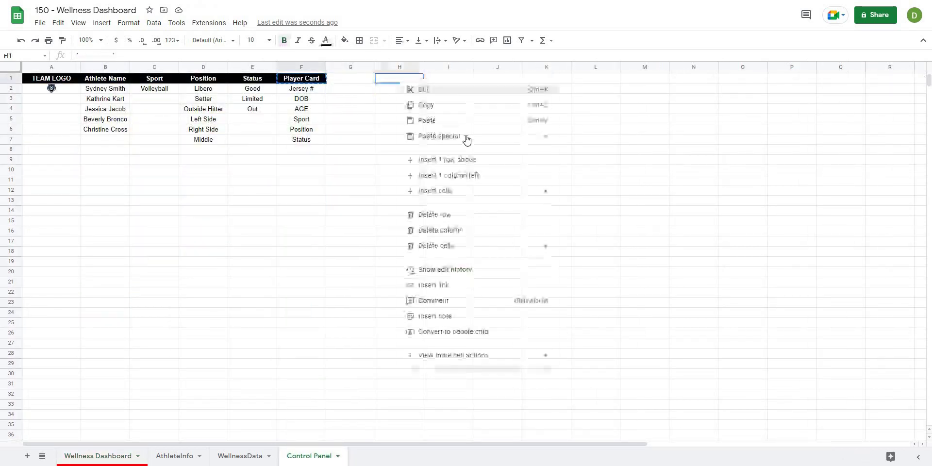
pyautogui.moveTo(468, 138)
pyautogui.click(590, 154)
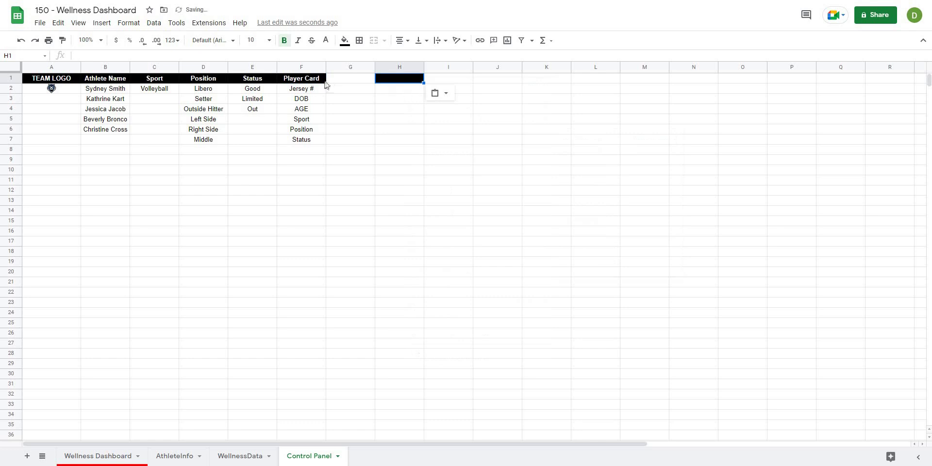
pyautogui.write('Readines')
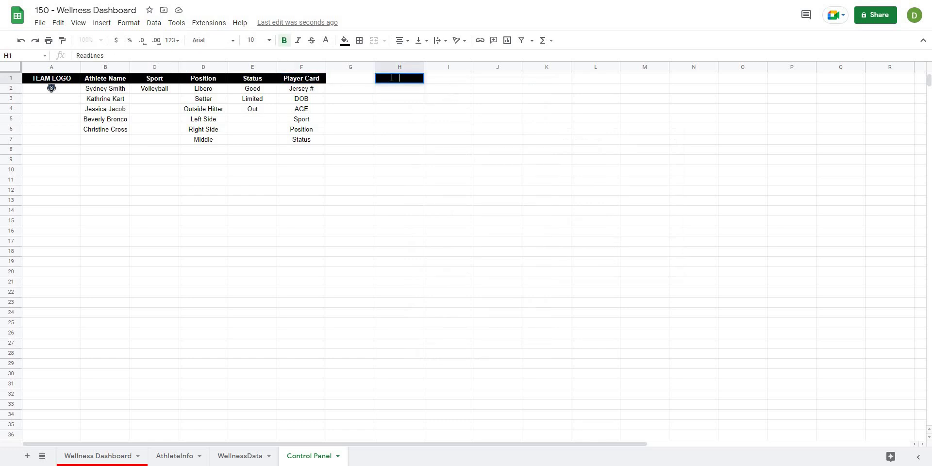
pyautogui.write('Data Metrics')
pyautogui.press('Return')
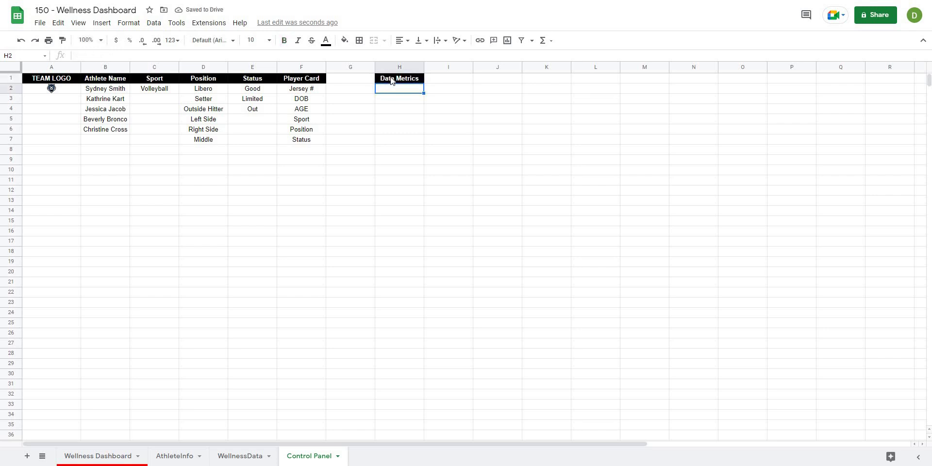
# In H2, list the WellnessData column headers vertically with TRANSPOSE and UNIQUE over row 1 of that sheet.
pyautogui.write('=')
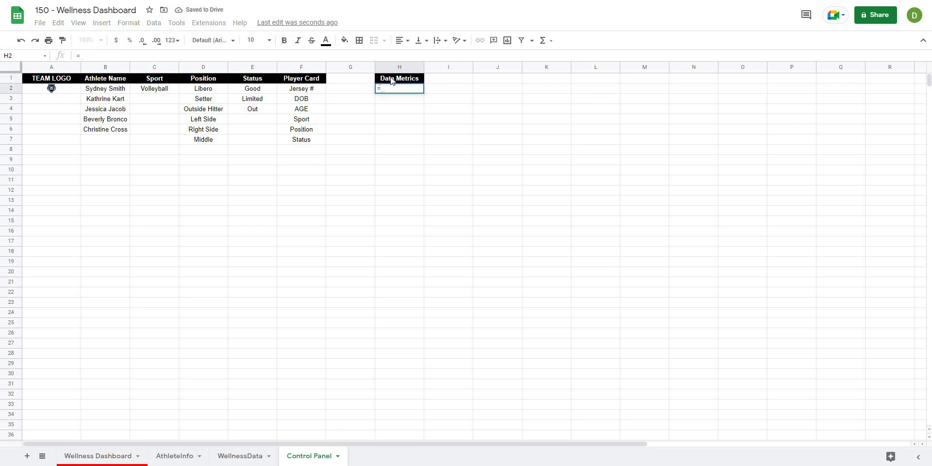
pyautogui.write('transpose(unique(')
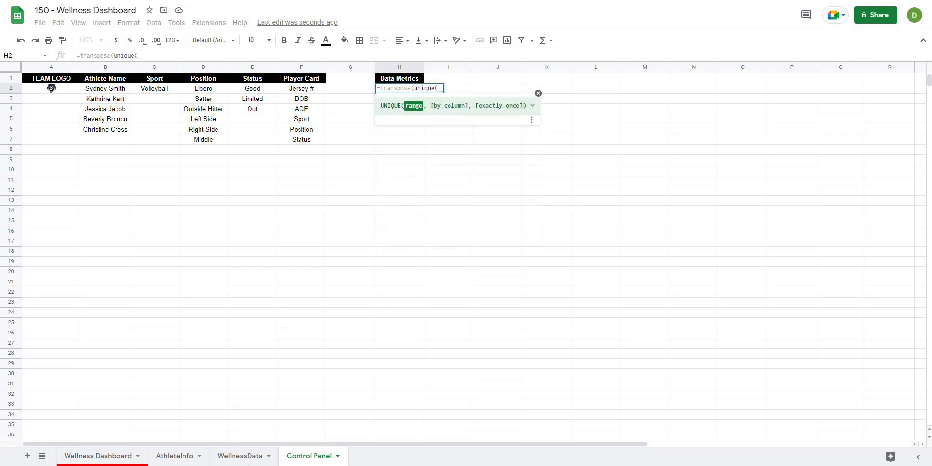
pyautogui.click(240, 456)
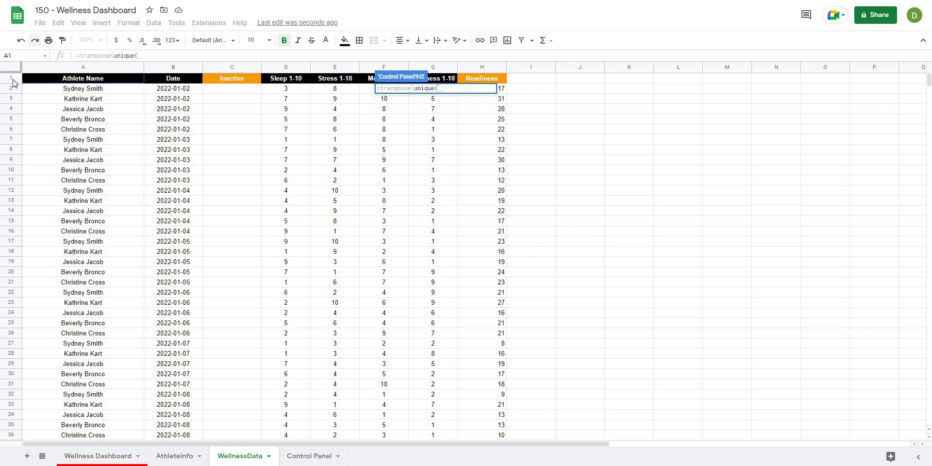
pyautogui.click(12, 80)
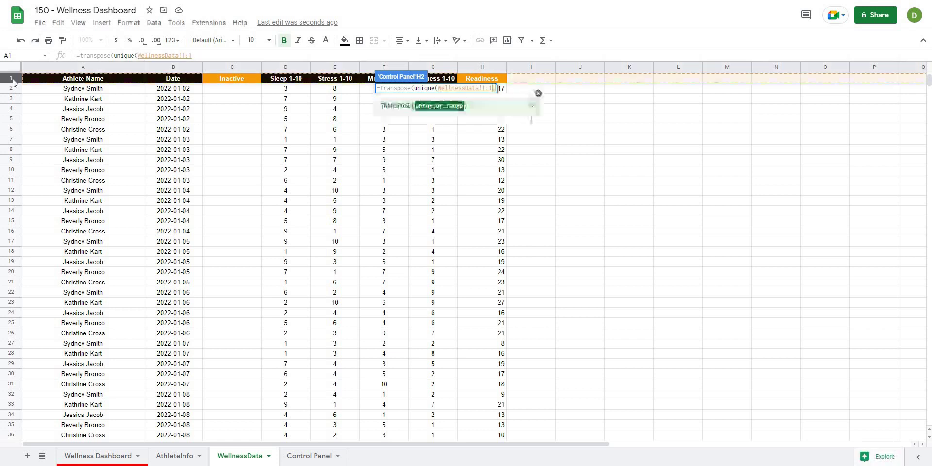
pyautogui.press('Return')
pyautogui.click(490, 153)
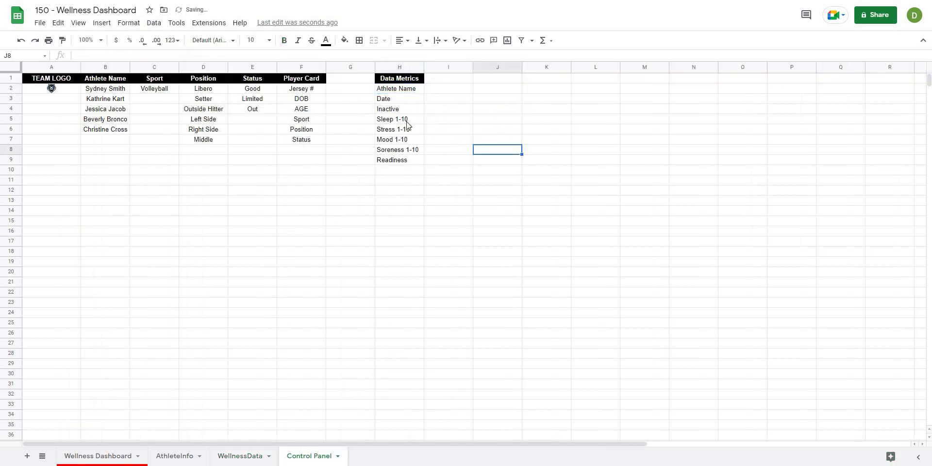
# Change the data validation of the readiness selectors C18:D21 on Wellness Dashboard to the list range 'Control Panel'!H2:H.
pyautogui.click(100, 456)
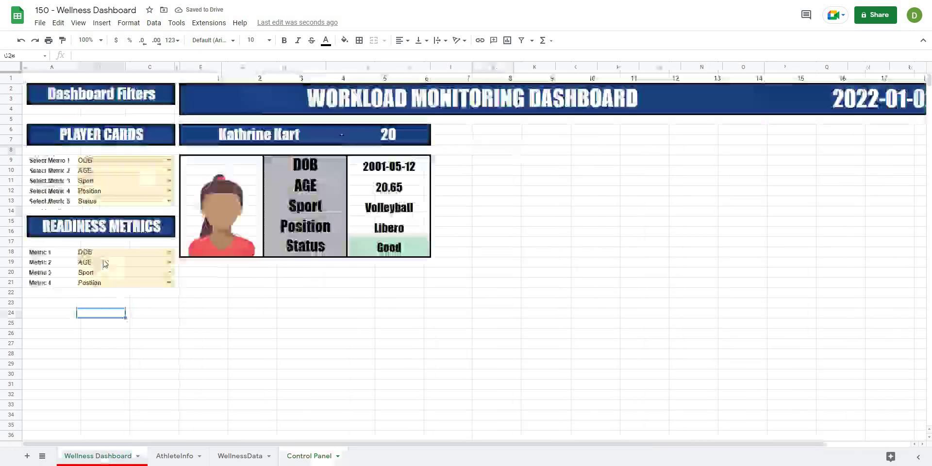
pyautogui.click(129, 23)
pyautogui.click(154, 23)
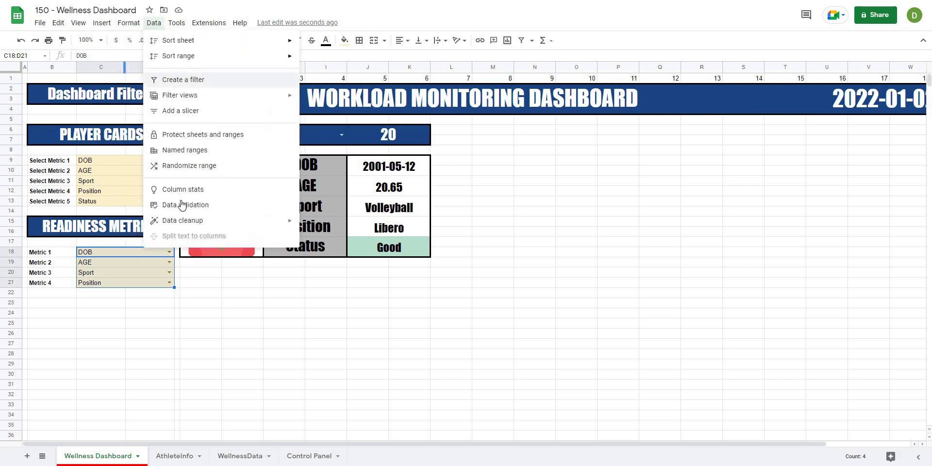
pyautogui.click(184, 204)
pyautogui.click(546, 204)
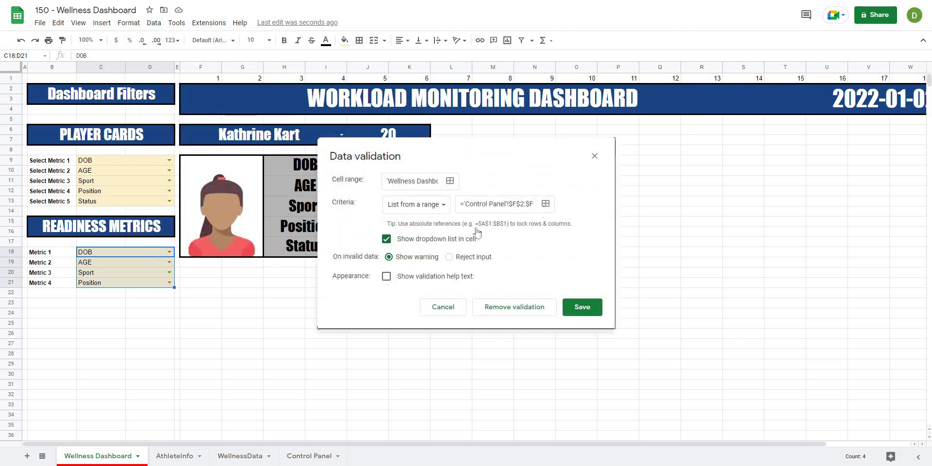
pyautogui.click(312, 455)
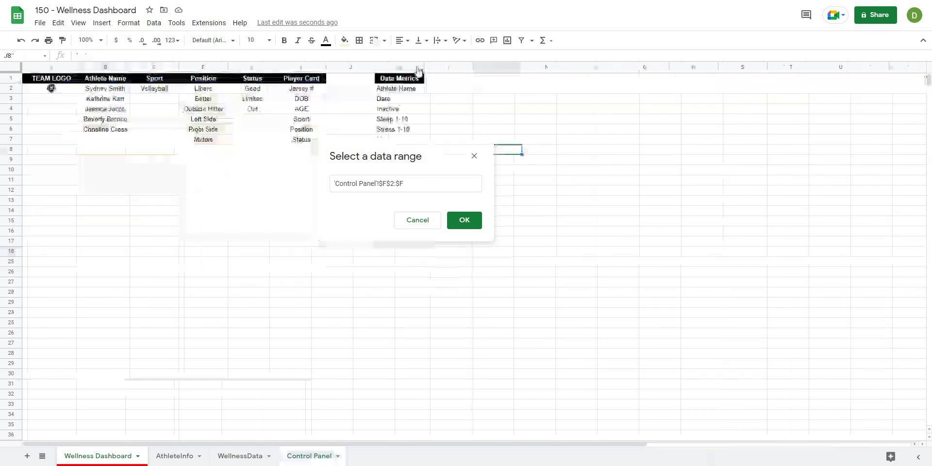
pyautogui.click(403, 68)
pyautogui.click(402, 180)
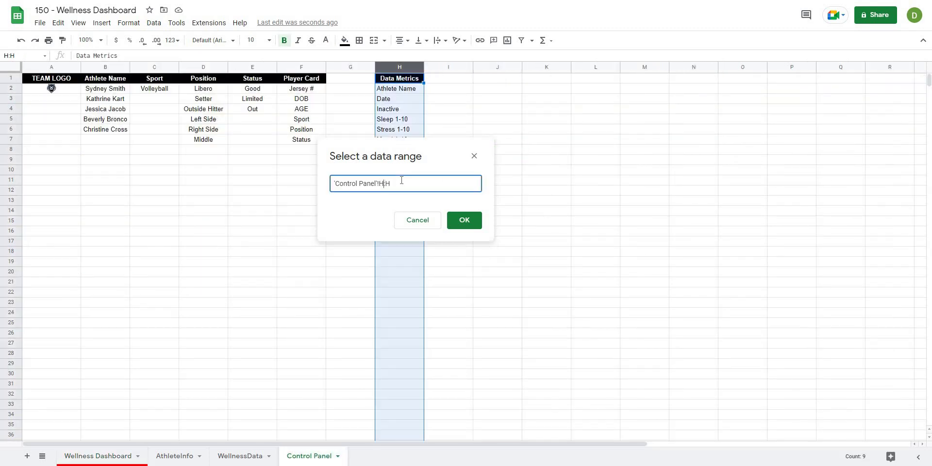
pyautogui.press('Left')
pyautogui.press('Left')
pyautogui.write('2')
pyautogui.click(459, 221)
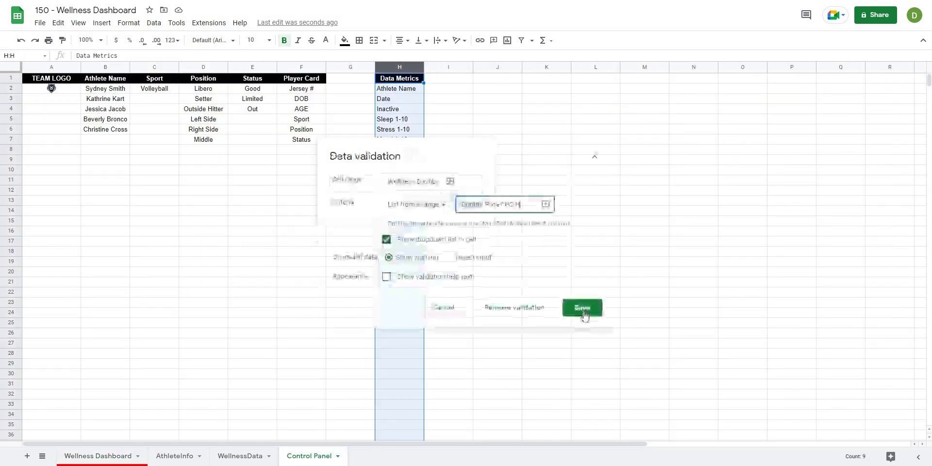
pyautogui.press('Return')
# Set readiness Metrics 1 to 4 on Wellness Dashboard to Sleep 1-10, Stress 1-10, Mood 1-10 and Soreness 1-10.
pyautogui.click(121, 454)
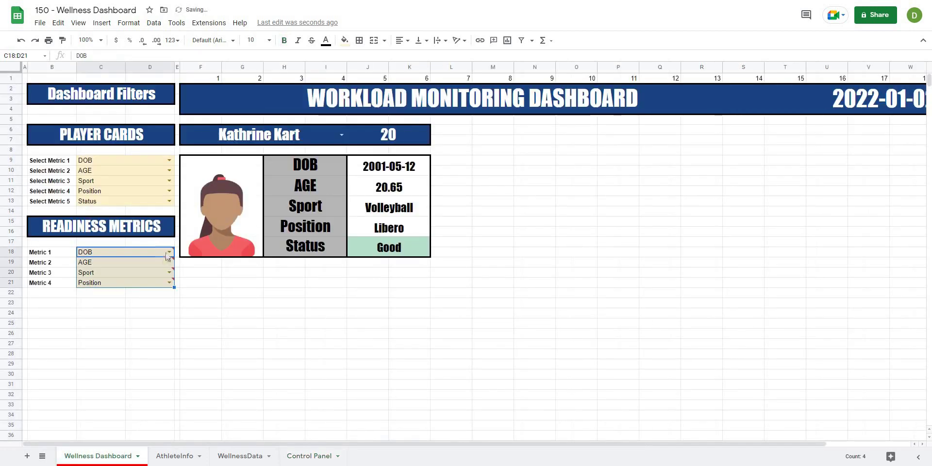
pyautogui.press('Return')
pyautogui.click(129, 303)
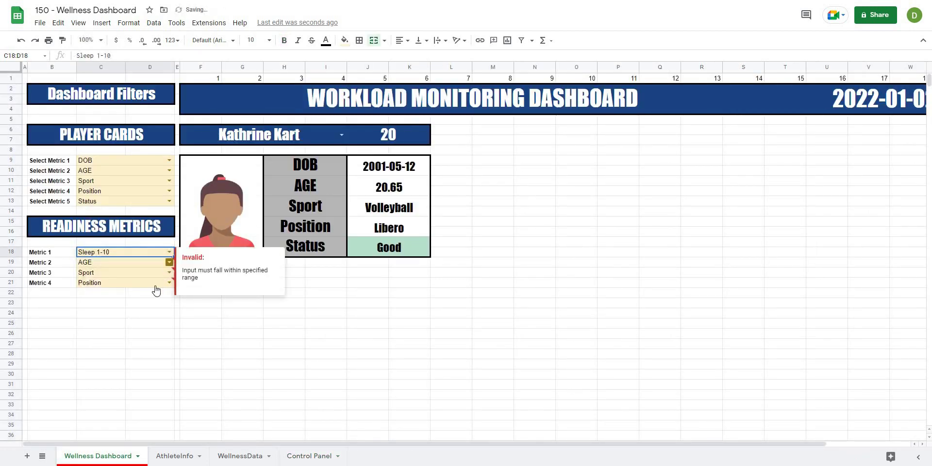
pyautogui.press('Return')
pyautogui.click(152, 324)
pyautogui.press('Return')
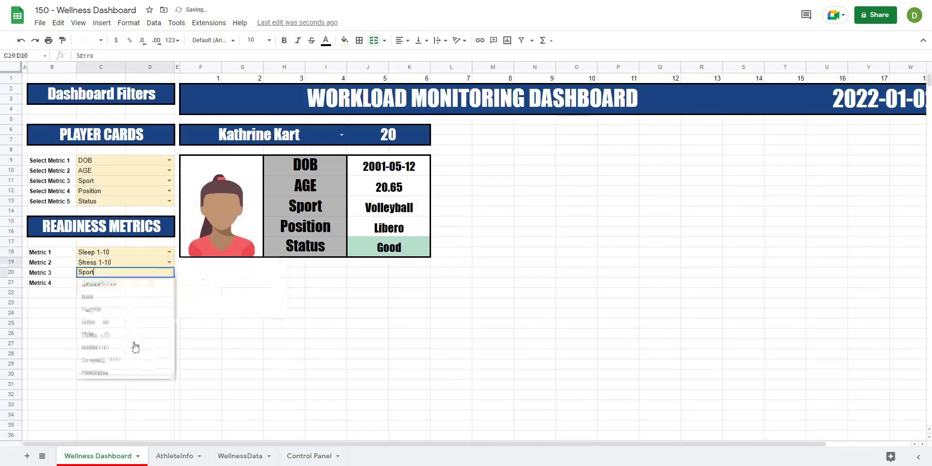
pyautogui.click(131, 347)
pyautogui.press('Return')
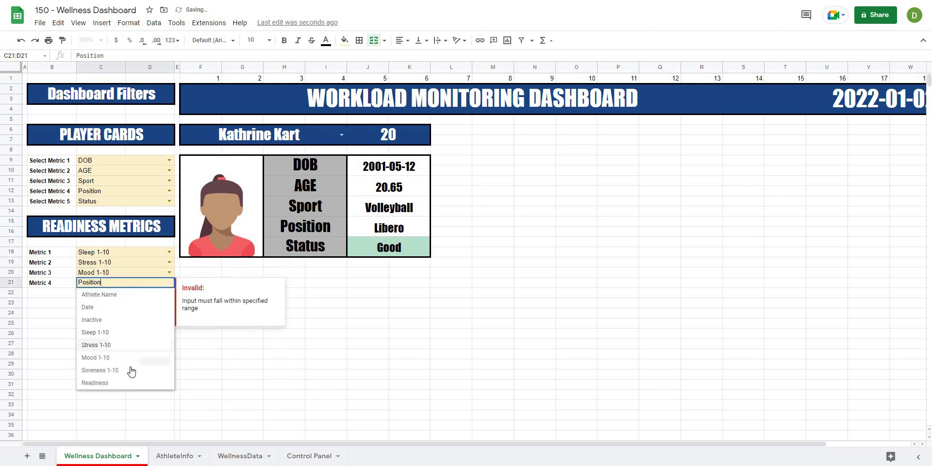
pyautogui.click(313, 347)
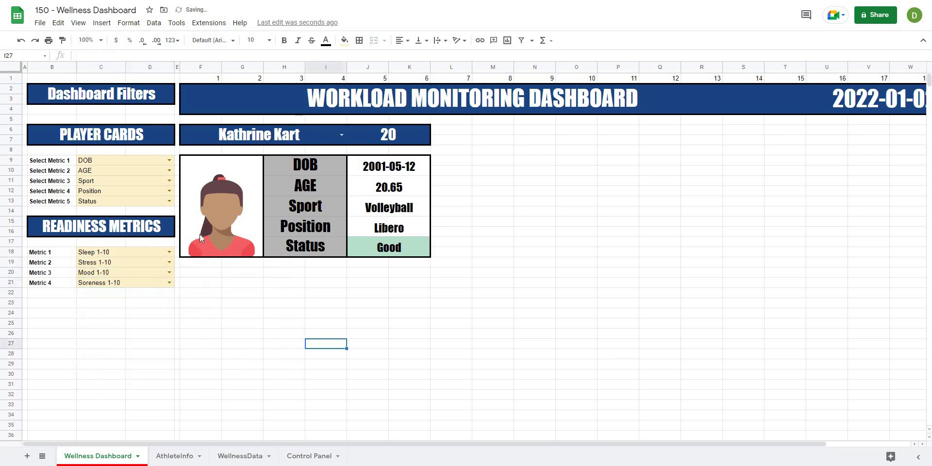
# Merge F20:H20 and I20:K20 below the player card into two title cells.
pyautogui.click(197, 274)
pyautogui.moveTo(277, 272); pyautogui.dragTo(413, 272)
pyautogui.click(374, 40)
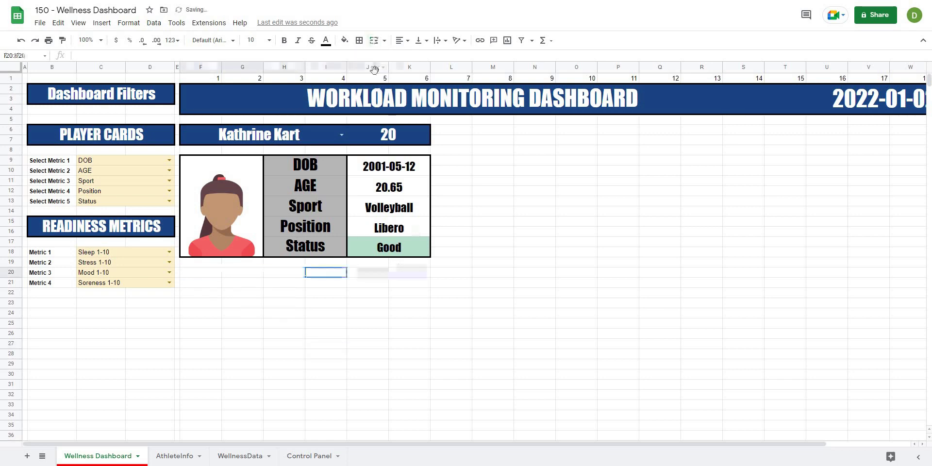
# Merge F21:H22 and I21:K22 into two value cells beneath the merged title cells.
pyautogui.moveTo(201, 283); pyautogui.dragTo(285, 295)
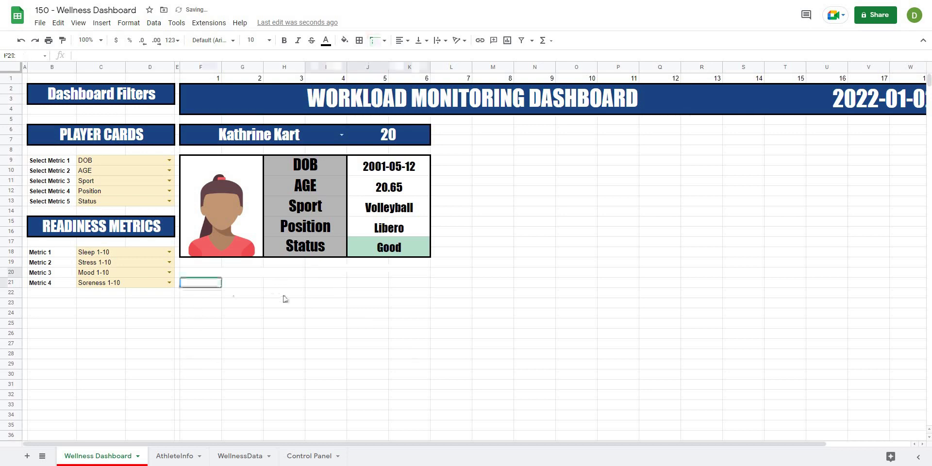
pyautogui.hotkey('ctrl', 'y')
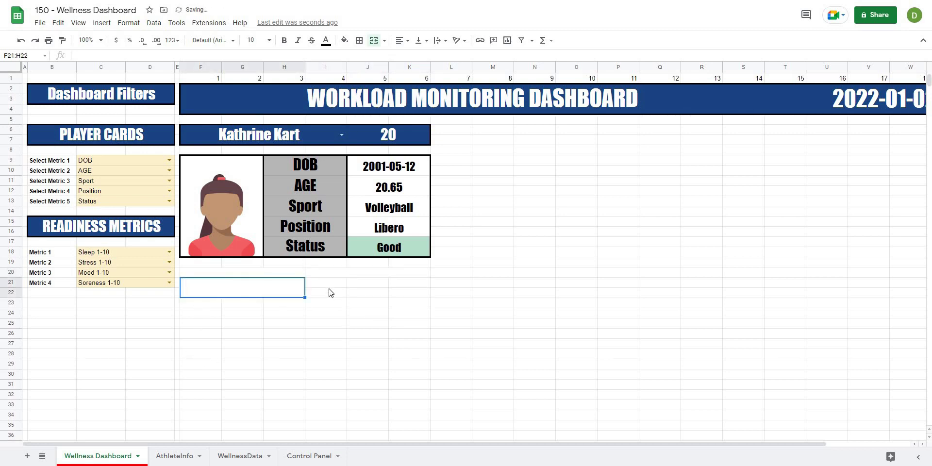
pyautogui.moveTo(324, 282); pyautogui.dragTo(410, 293)
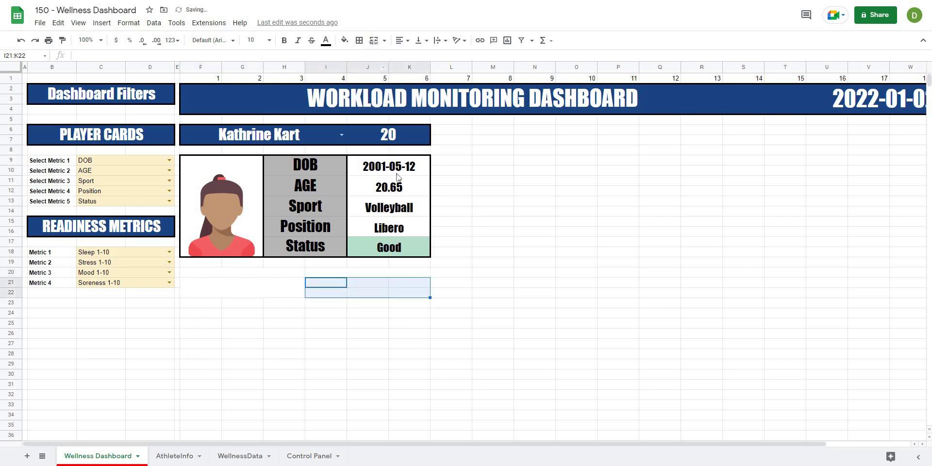
pyautogui.hotkey('ctrl', 'y')
pyautogui.press('Down')
pyautogui.press('Down')
pyautogui.press('Down')
pyautogui.press('Down')
pyautogui.press('Right')
pyautogui.press('Right')
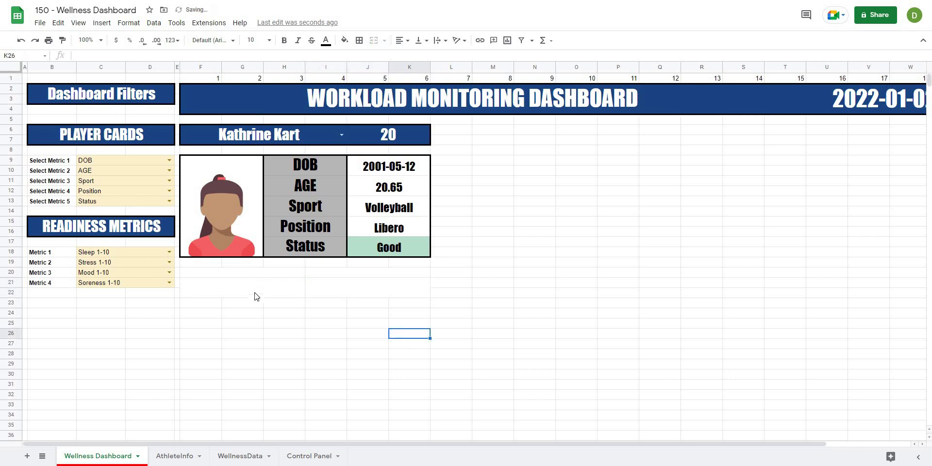
# Add thick black outer borders around the two metric blocks F20:H22 and I20:K22.
pyautogui.moveTo(194, 272); pyautogui.dragTo(423, 293)
pyautogui.click(359, 40)
pyautogui.hotkey('alt', 'shift', '7')
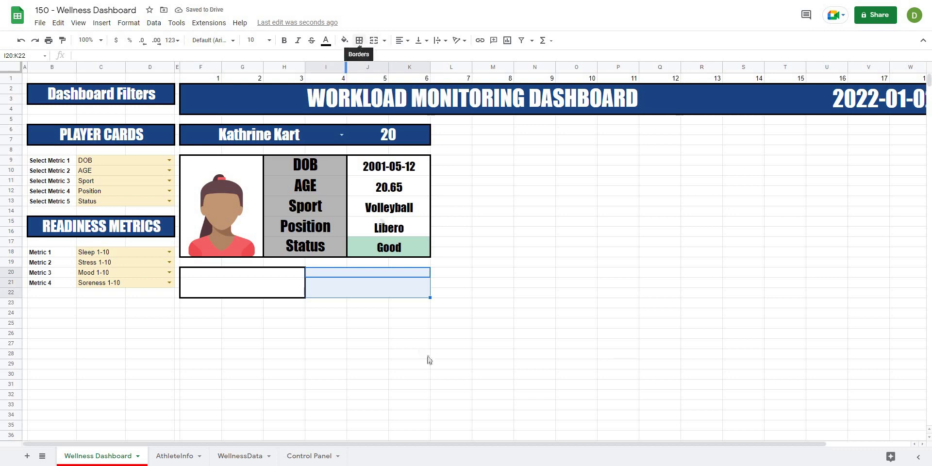
pyautogui.moveTo(349, 273)
pyautogui.mouseDown()
pyautogui.moveTo(350, 298)
pyautogui.moveTo(423, 294)
pyautogui.mouseUp()
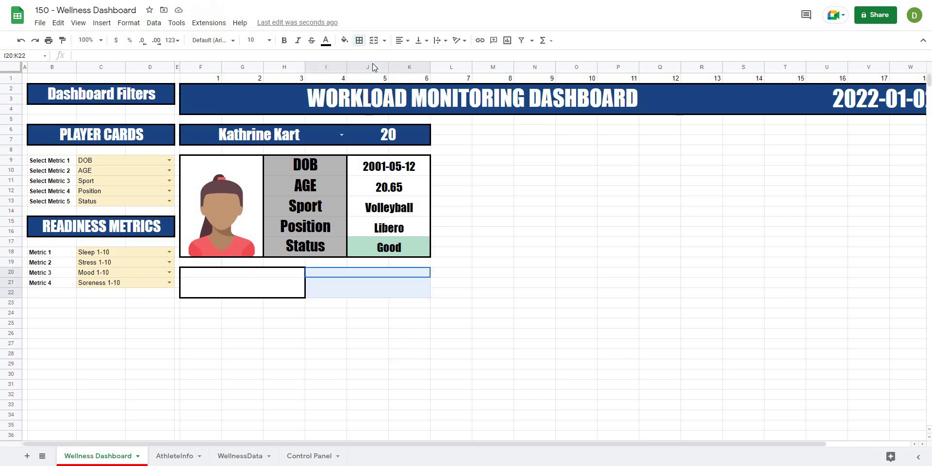
pyautogui.click(360, 41)
pyautogui.hotkey('alt', 'shift', '7')
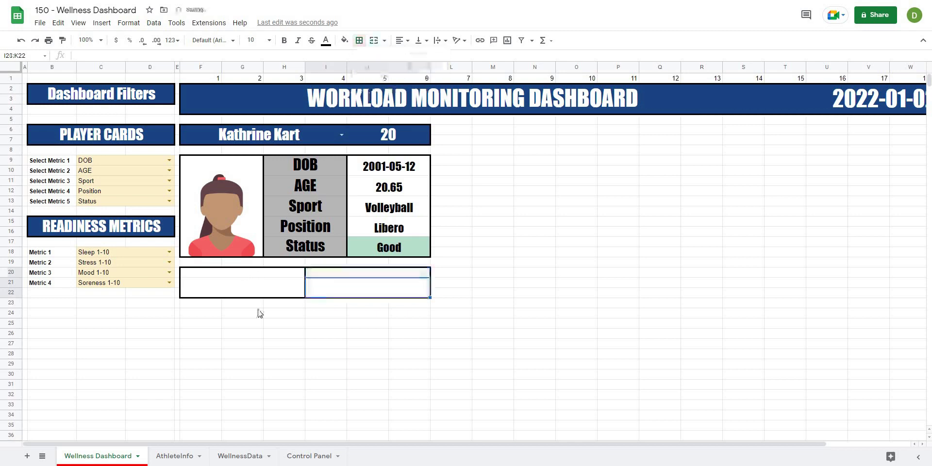
pyautogui.click(294, 333)
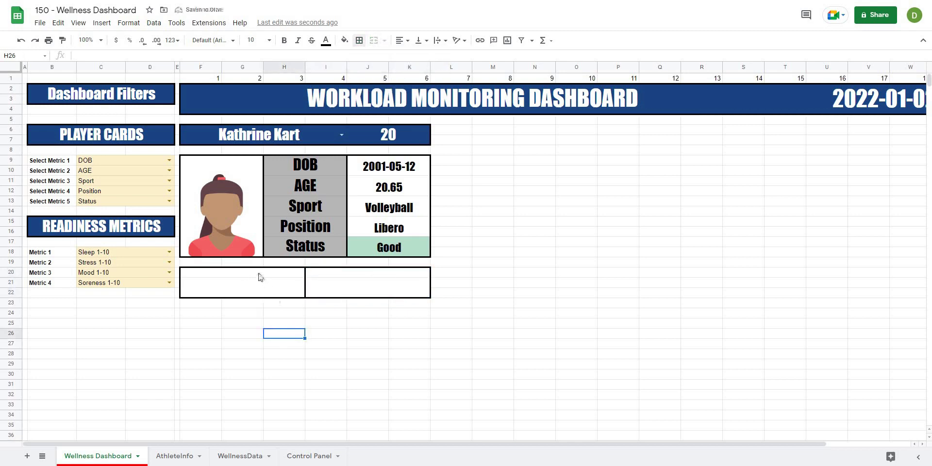
# Duplicate the two metric blocks F20:K22 directly below, starting at F23, to make four blocks.
pyautogui.moveTo(259, 277); pyautogui.dragTo(330, 289)
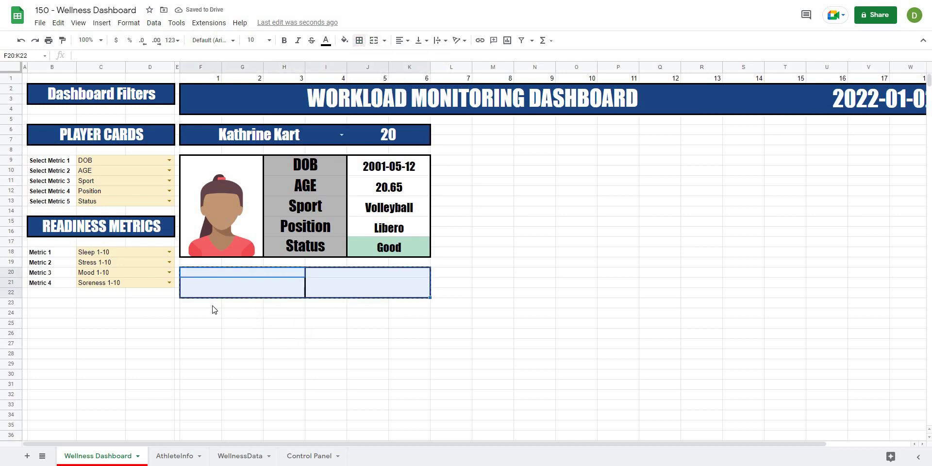
pyautogui.click(252, 305)
pyautogui.hotkey('ctrl', 'v')
pyautogui.click(452, 315)
pyautogui.click(531, 293)
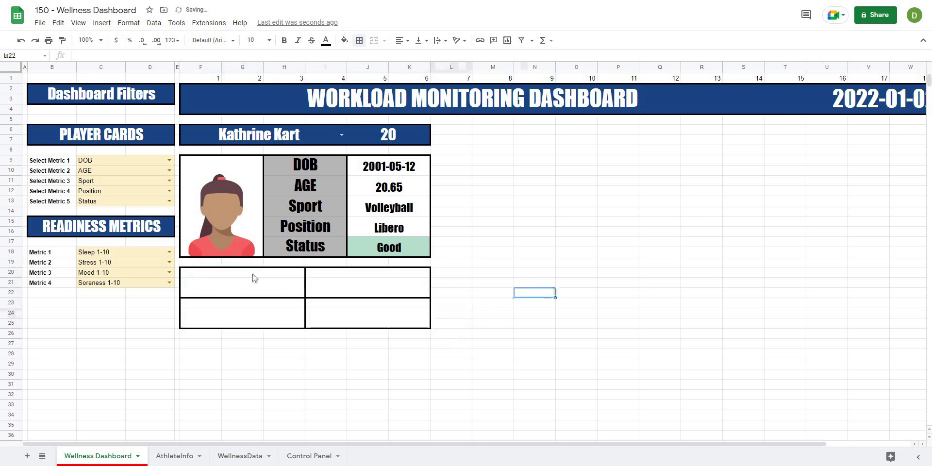
# Link the upper block titles to the first two readiness selectors, with F20 referencing C18 and I20 referencing C19.
pyautogui.click(253, 278)
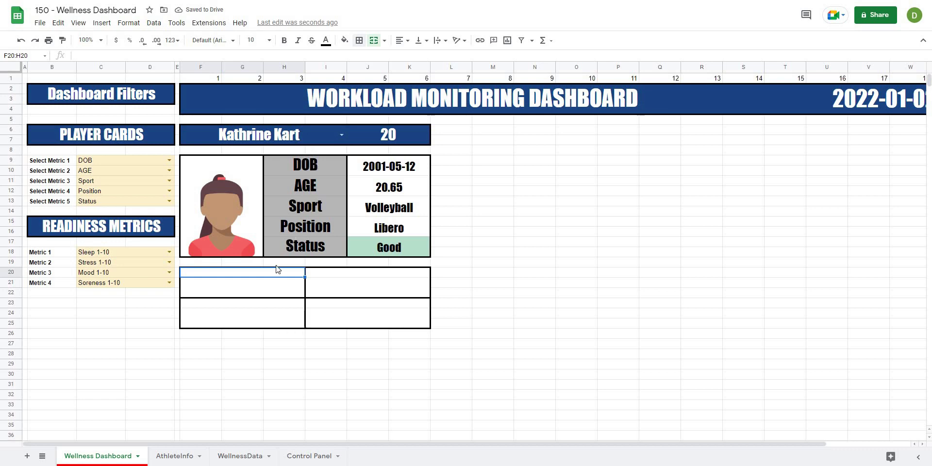
pyautogui.write('=')
pyautogui.click(121, 255)
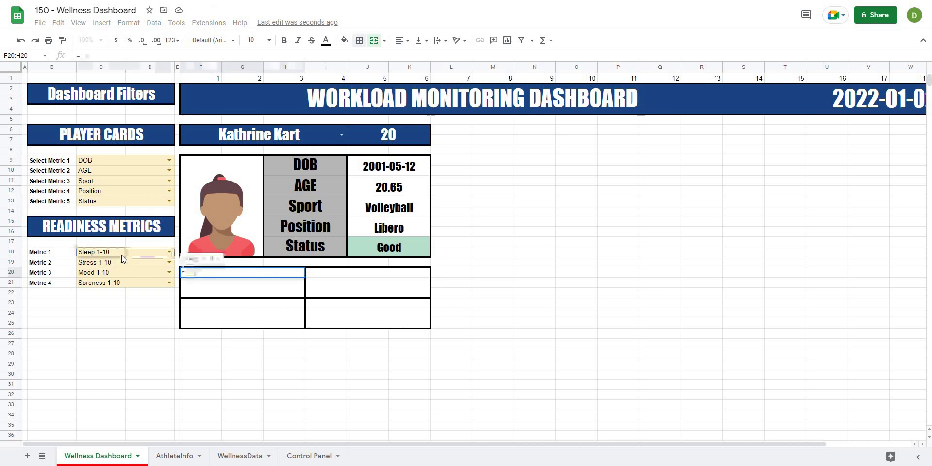
pyautogui.press('Return')
pyautogui.click(356, 274)
pyautogui.write('=')
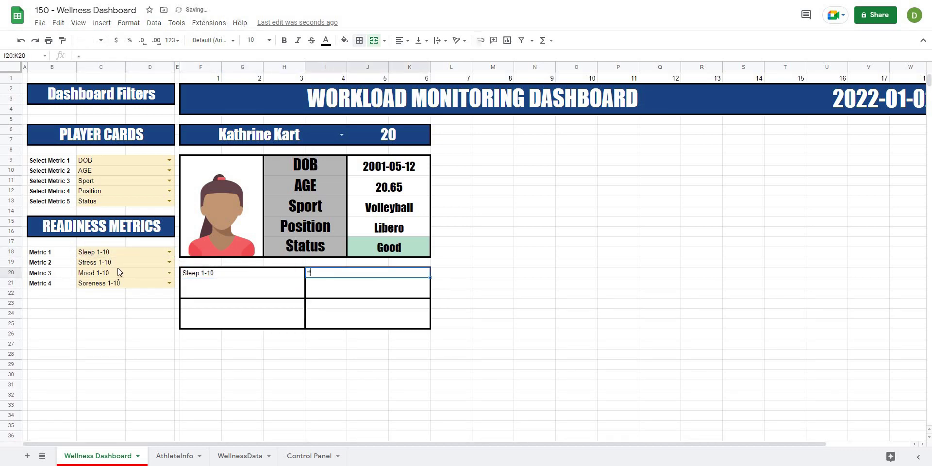
pyautogui.click(117, 266)
pyautogui.press('Return')
# Link the lower block titles to readiness Metrics 3 and 4, with F23 referencing C20 and I23 referencing C21.
pyautogui.click(201, 305)
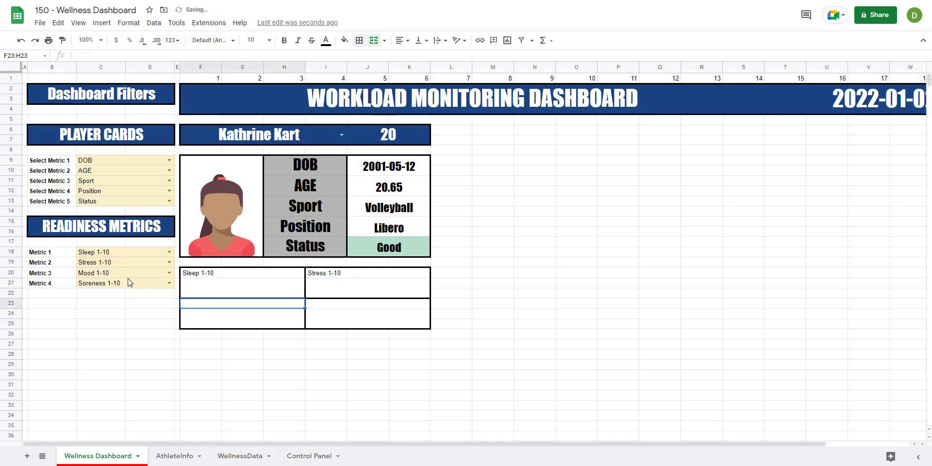
pyautogui.write('=')
pyautogui.click(121, 274)
pyautogui.press('Return')
pyautogui.click(322, 305)
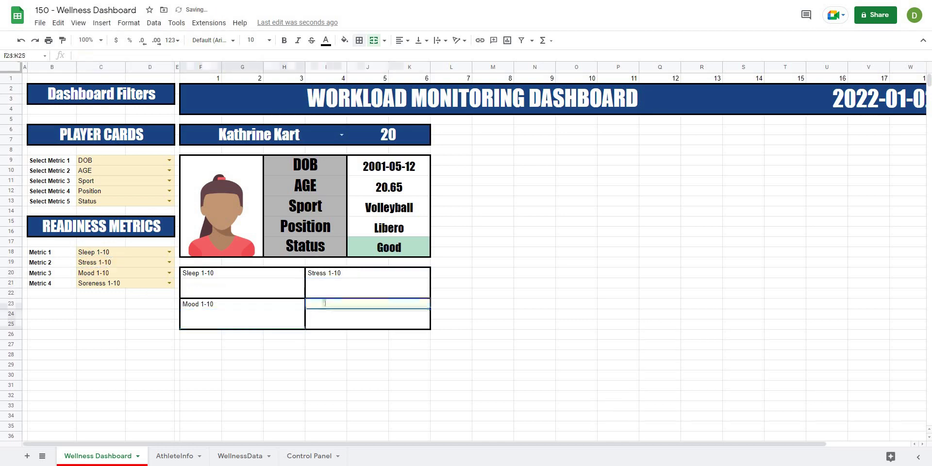
pyautogui.write('=')
pyautogui.click(143, 284)
pyautogui.press('Return')
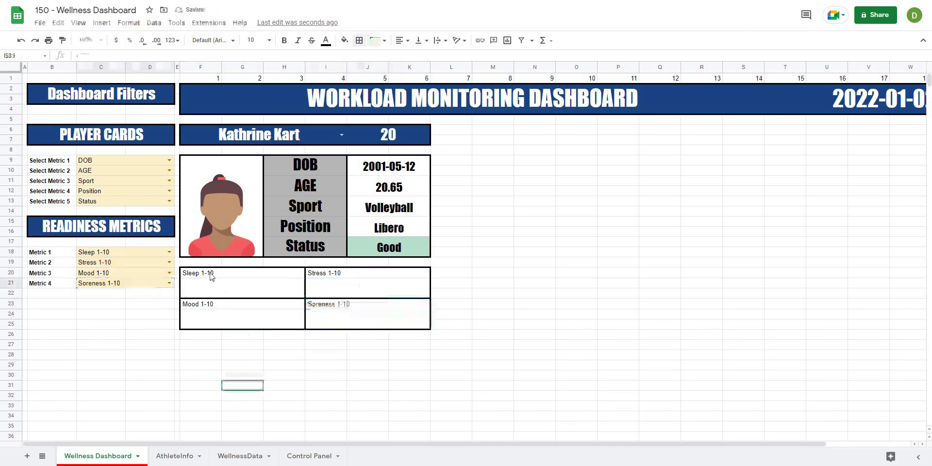
# Make the four metric block titles in rows 20 and 23 bold and centre them horizontally.
pyautogui.click(267, 270)
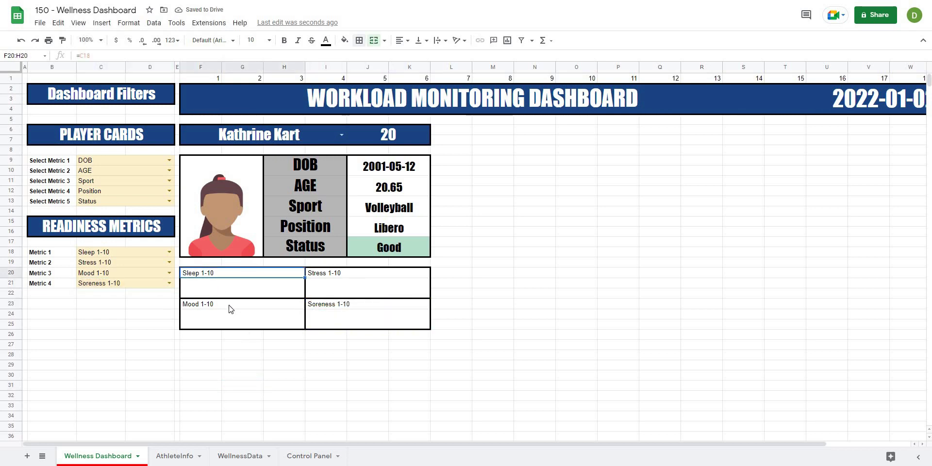
pyautogui.keyDown('ctrl'); pyautogui.click(201, 305); pyautogui.keyUp('ctrl')
pyautogui.keyDown('ctrl'); pyautogui.click(330, 305); pyautogui.keyUp('ctrl')
pyautogui.keyDown('ctrl'); pyautogui.click(335, 274); pyautogui.keyUp('ctrl')
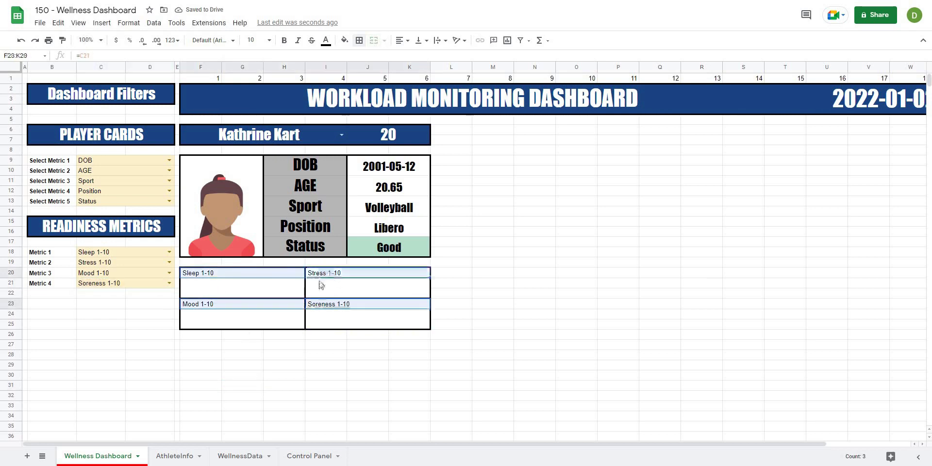
pyautogui.click(285, 40)
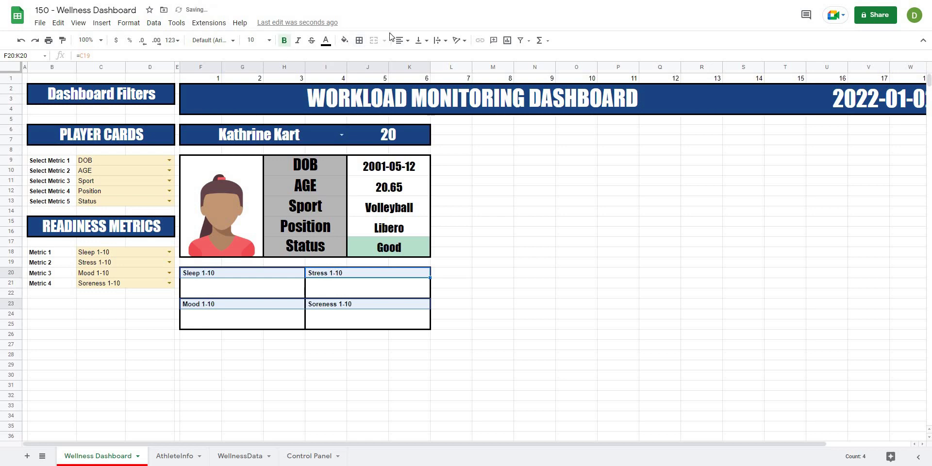
pyautogui.hotkey('ctrl', 'shift', 'e')
pyautogui.click(560, 246)
pyautogui.click(409, 345)
pyautogui.click(223, 289)
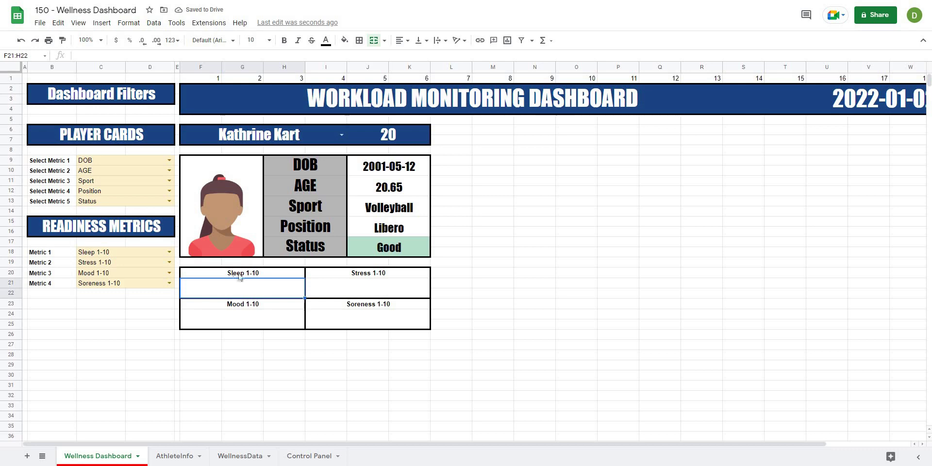
pyautogui.click(245, 289)
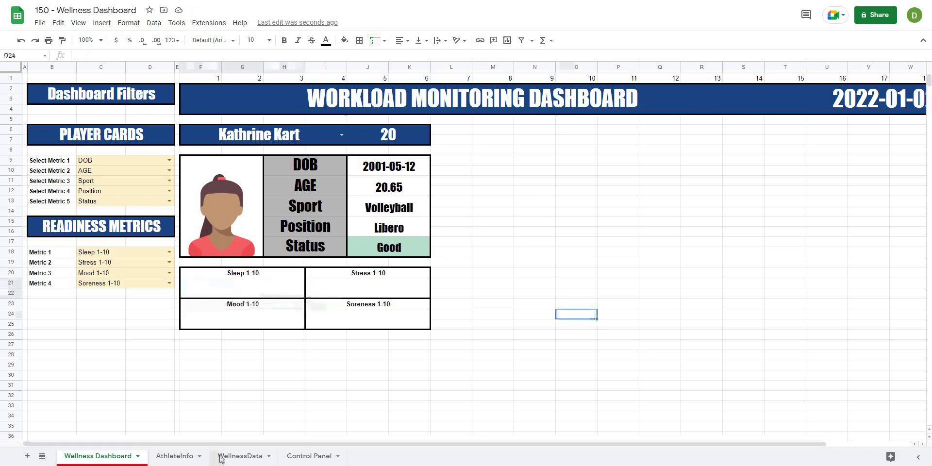
# Create a named range WellnessData covering A2:H on the WellnessData sheet.
pyautogui.click(240, 456)
pyautogui.press('Down')
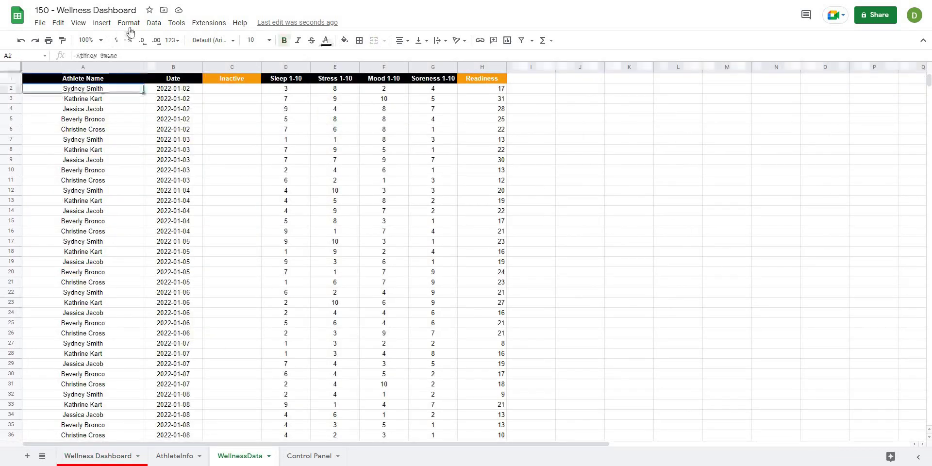
pyautogui.press('Down')
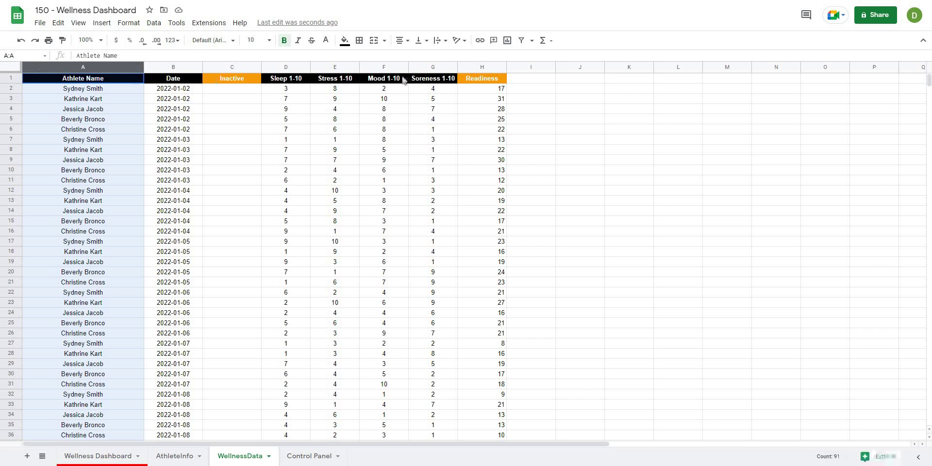
pyautogui.keyDown('shift'); pyautogui.click(482, 67); pyautogui.keyUp('shift')
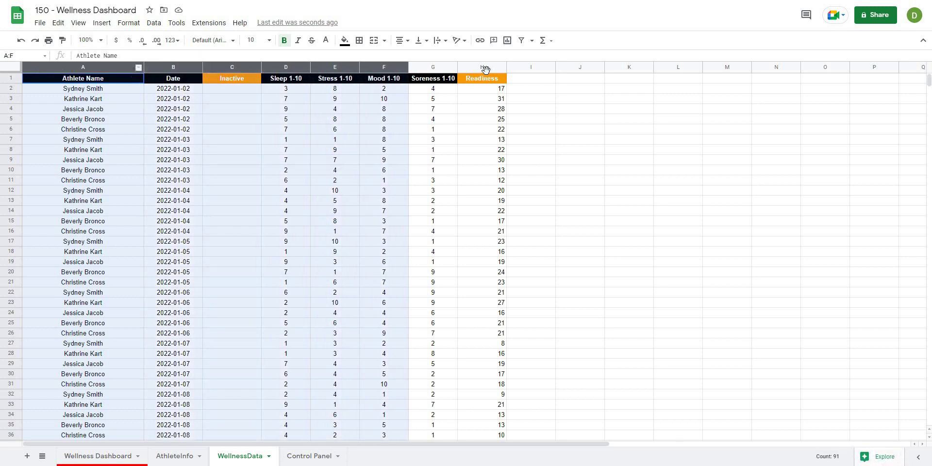
pyautogui.click(153, 23)
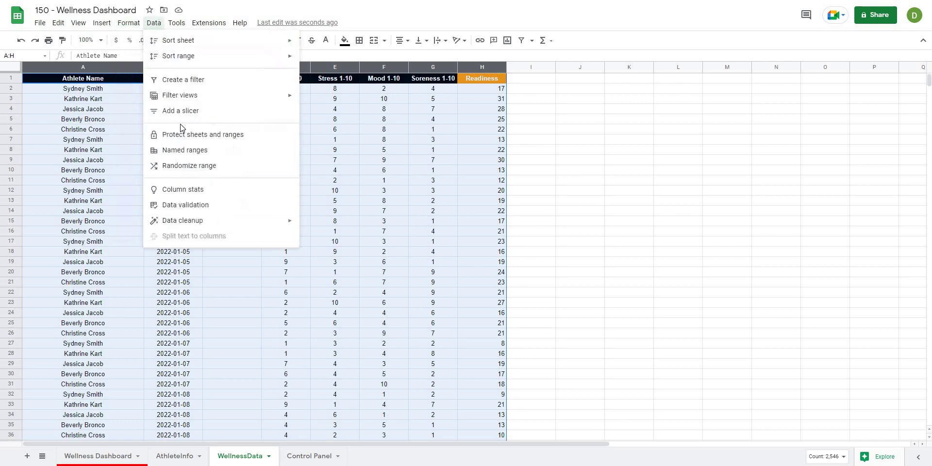
pyautogui.click(240, 154)
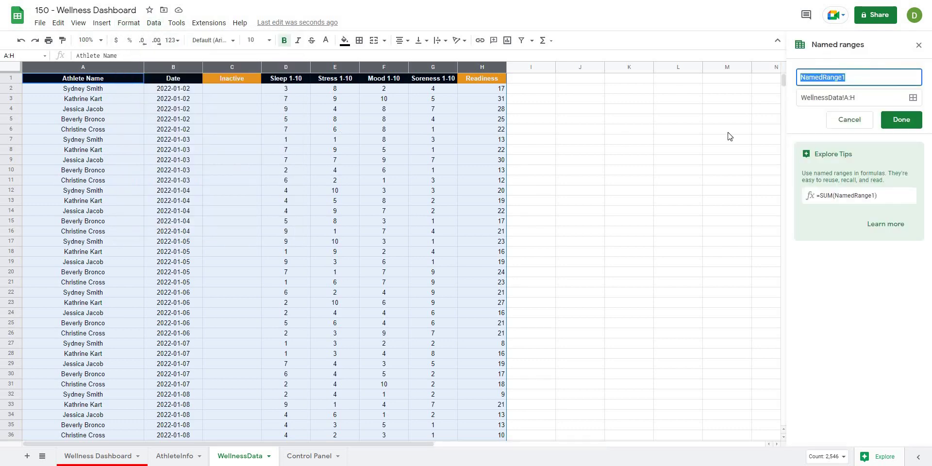
pyautogui.click(850, 96)
pyautogui.hotkey('shift', 'Tab')
pyautogui.write('W')
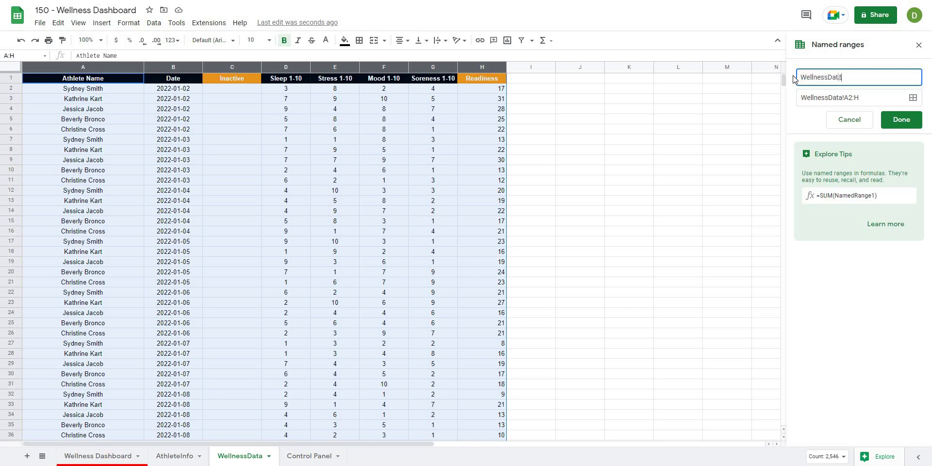
pyautogui.click(902, 120)
pyautogui.click(508, 231)
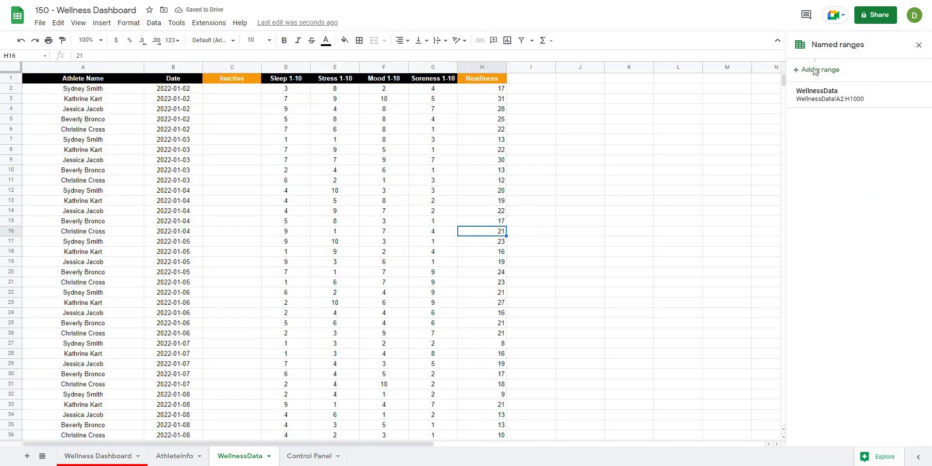
# Create a second named range WellnessHeader covering row 1 (WellnessData!1:1) of the WellnessData sheet.
pyautogui.click(912, 98)
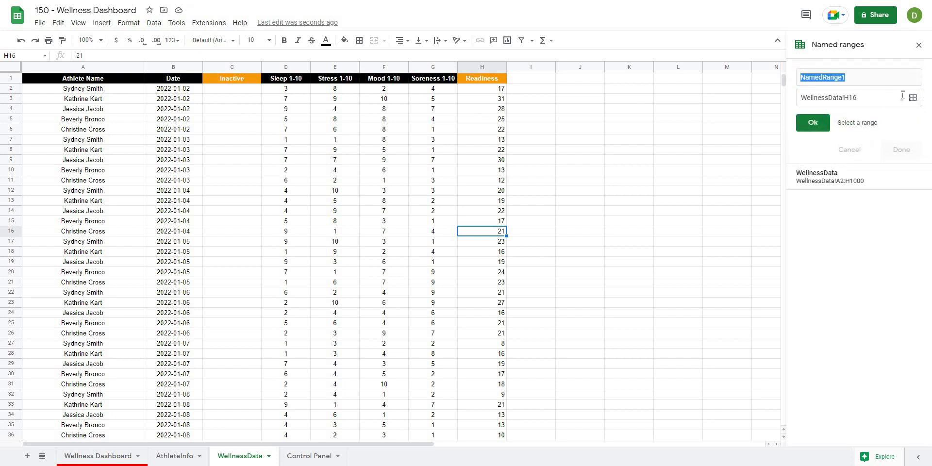
pyautogui.click(913, 97)
pyautogui.click(11, 78)
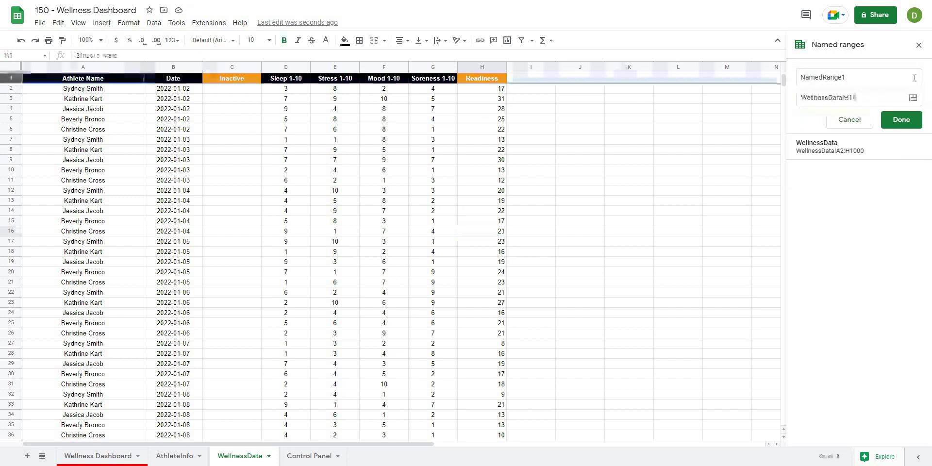
pyautogui.tripleClick(876, 98)
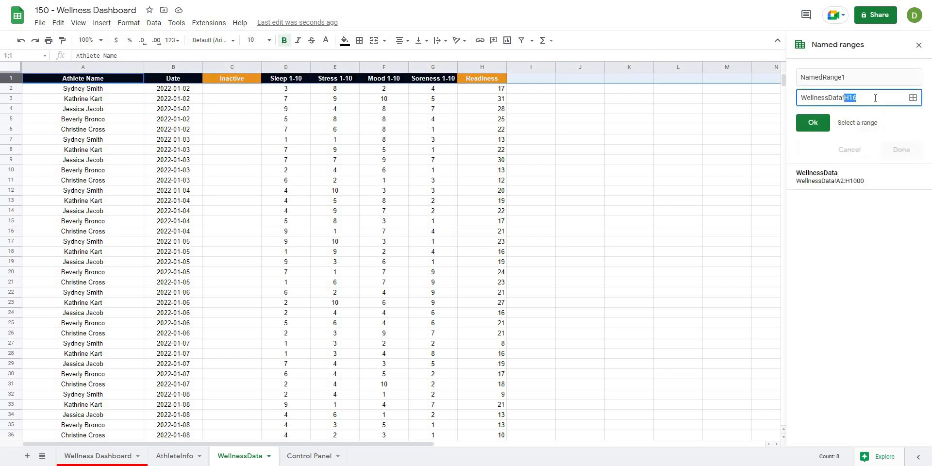
pyautogui.press('BackSpace')
pyautogui.click(18, 78)
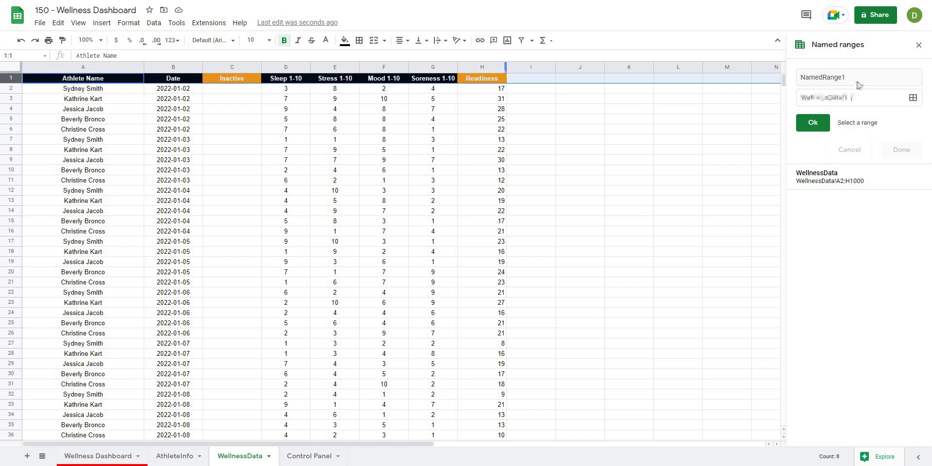
pyautogui.doubleClick(839, 79)
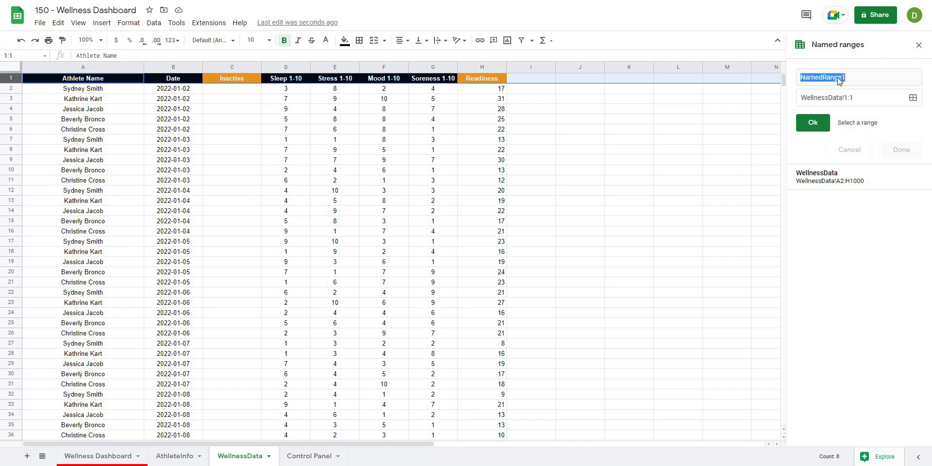
pyautogui.write('WellnessHeader')
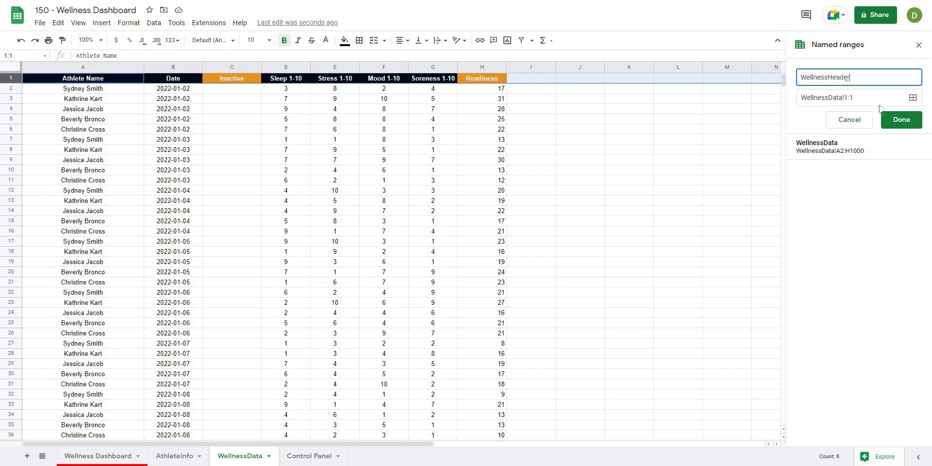
pyautogui.click(891, 119)
pyautogui.click(629, 140)
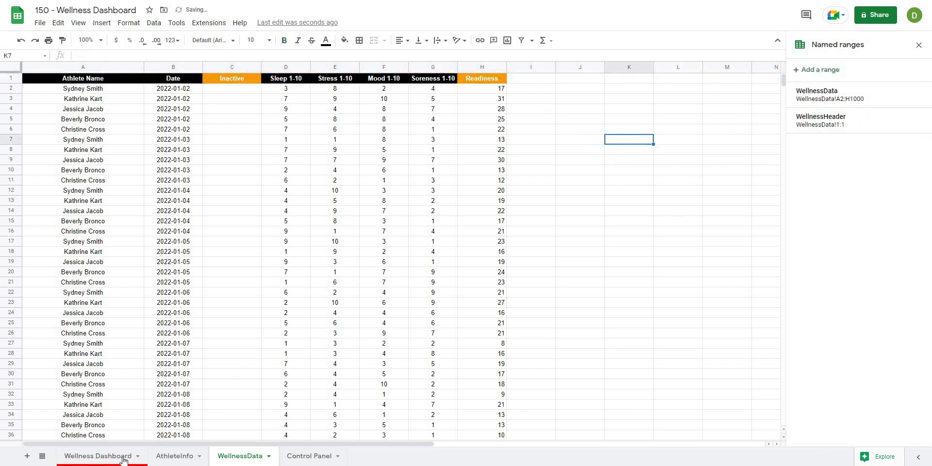
# Start a FILTER formula in F21 of the Wellness Dashboard sheet with INDEX over WellnessData and an empty row argument.
pyautogui.click(98, 456)
pyautogui.click(235, 294)
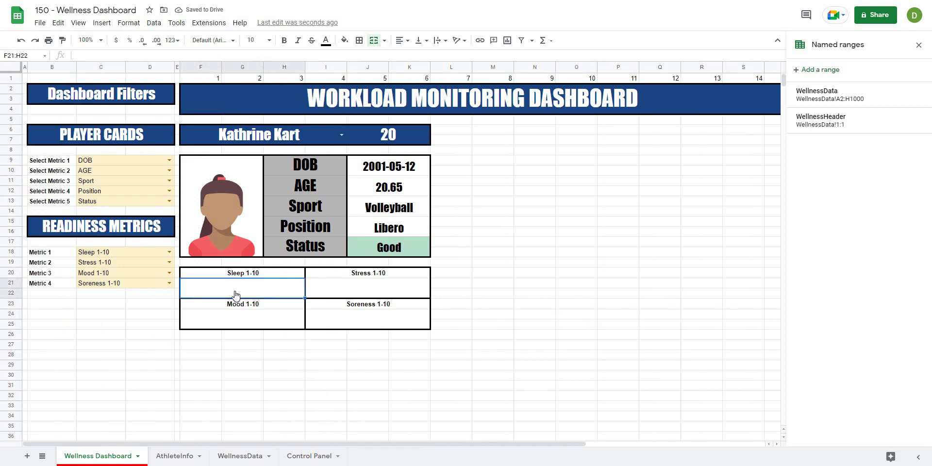
pyautogui.write('=filter(')
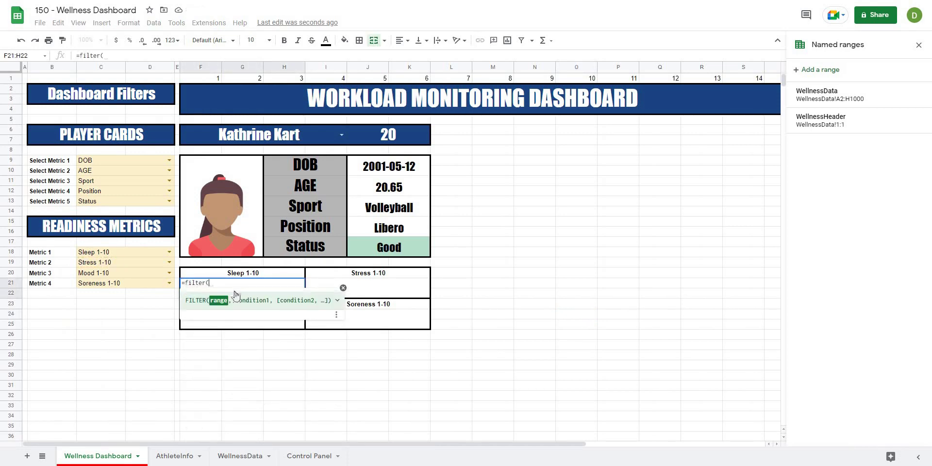
pyautogui.write('index(')
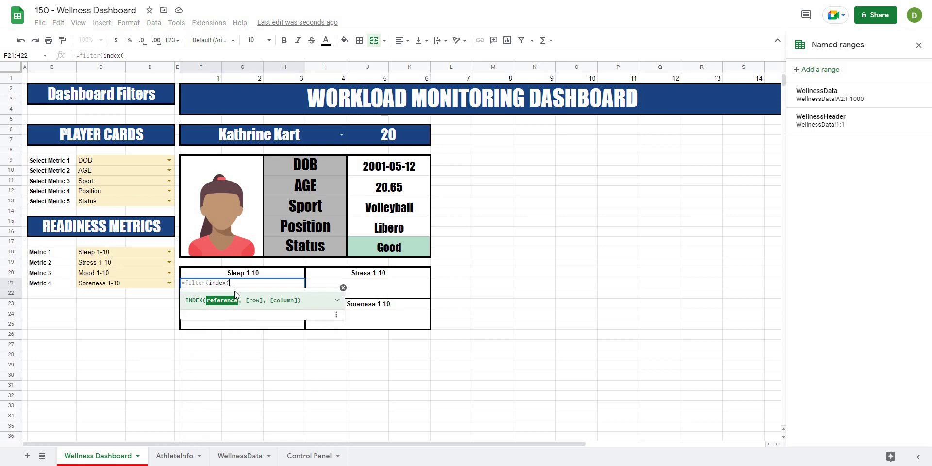
pyautogui.write('welln')
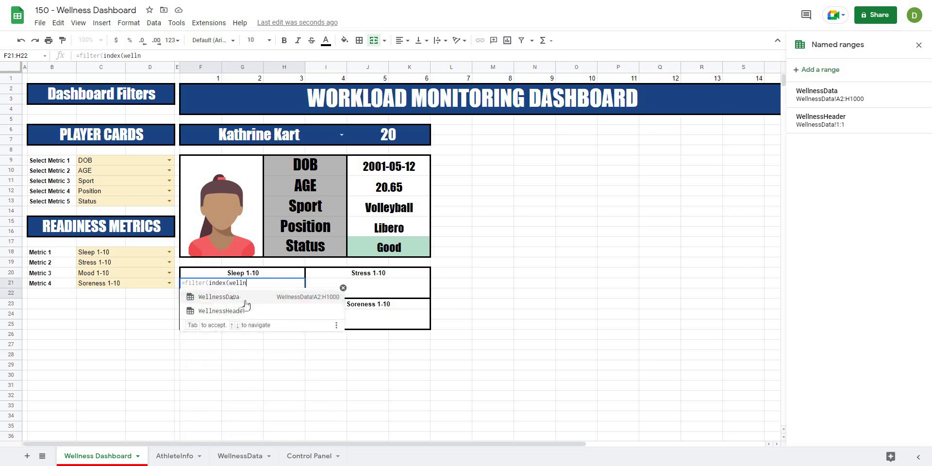
pyautogui.click(247, 300)
pyautogui.write(',,')
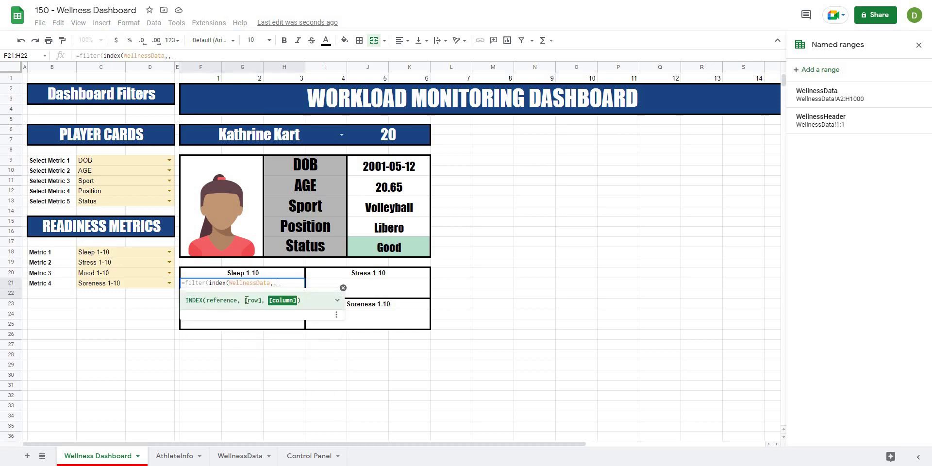
# Complete the FILTER range's column argument with match(F20, wellnessheader, false) and close the INDEX.
pyautogui.write('match')
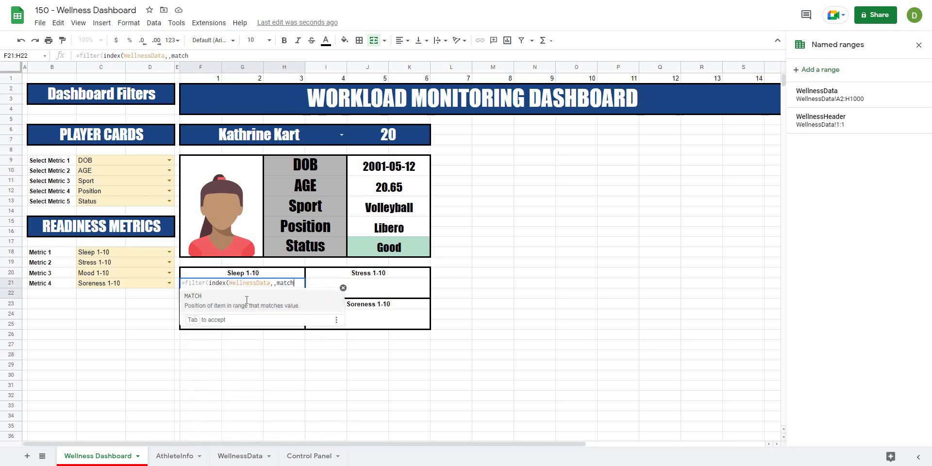
pyautogui.write('(')
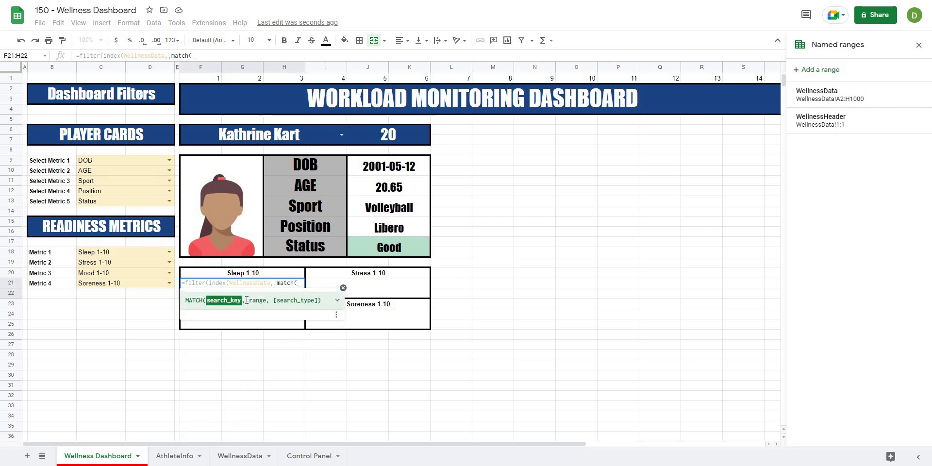
pyautogui.click(253, 276)
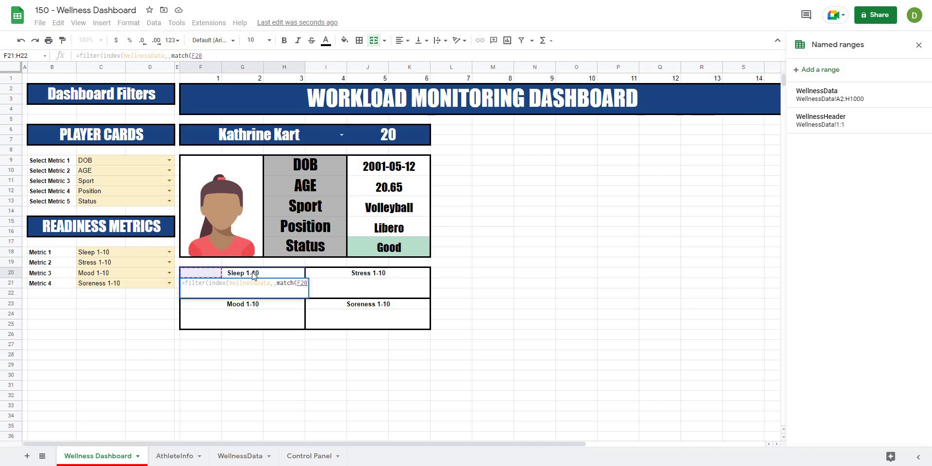
pyautogui.write(', ')
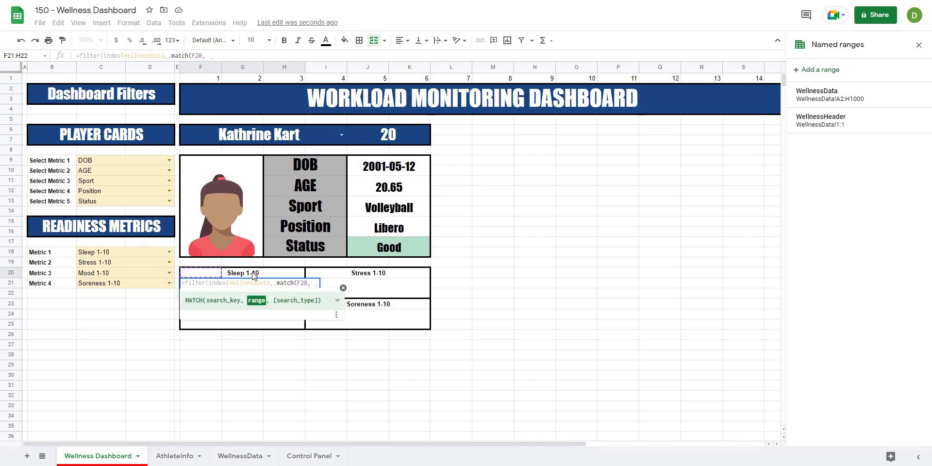
pyautogui.write('wellnessheaders')
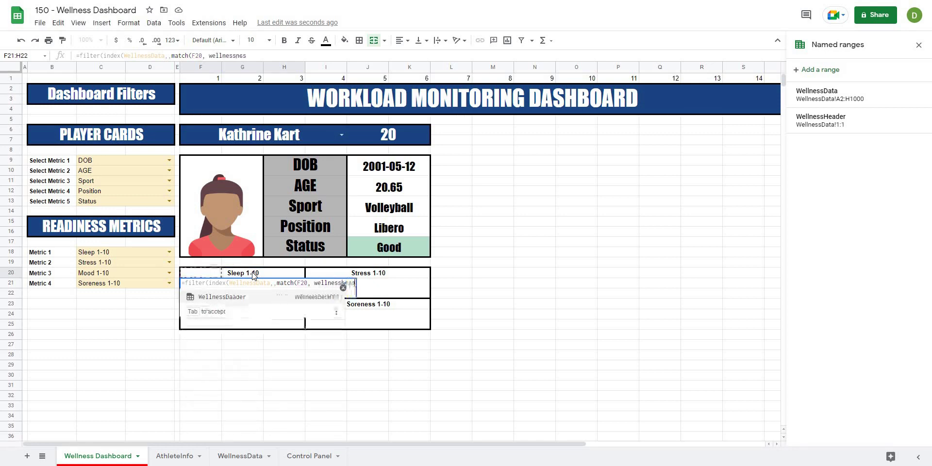
pyautogui.write(',')
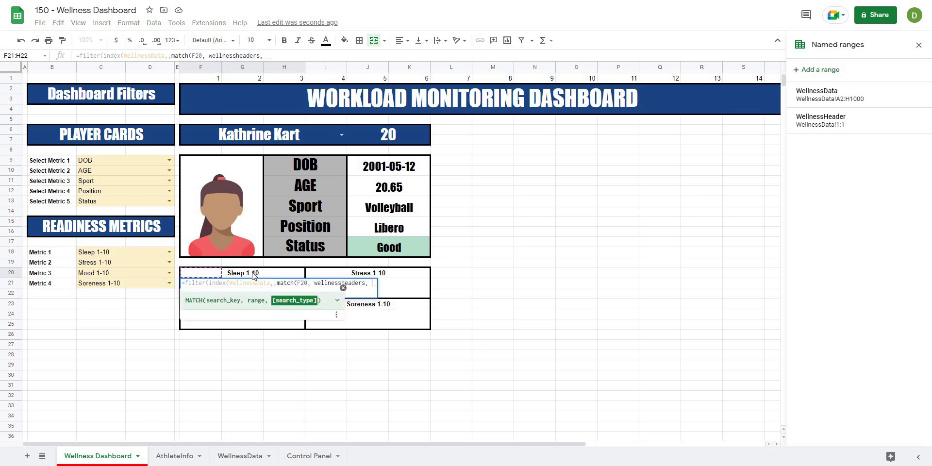
pyautogui.press('BackSpace')
pyautogui.press('BackSpace')
pyautogui.press('BackSpace')
pyautogui.write(', ')
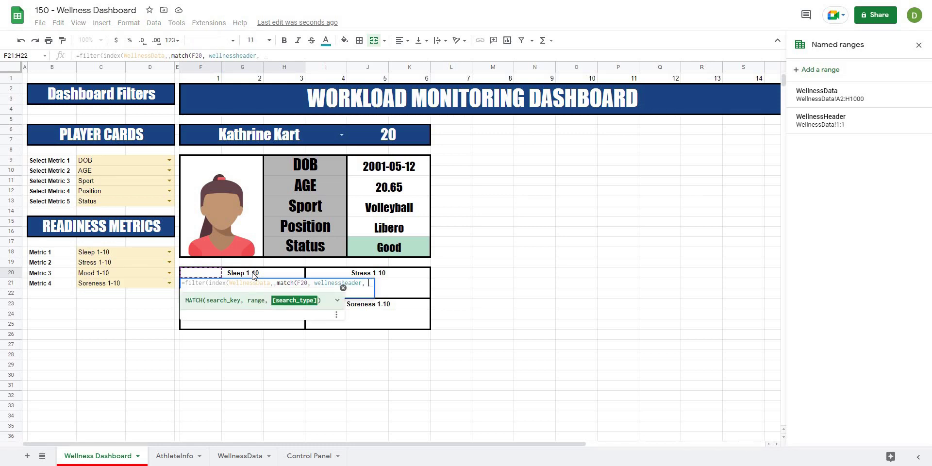
pyautogui.write('false)')
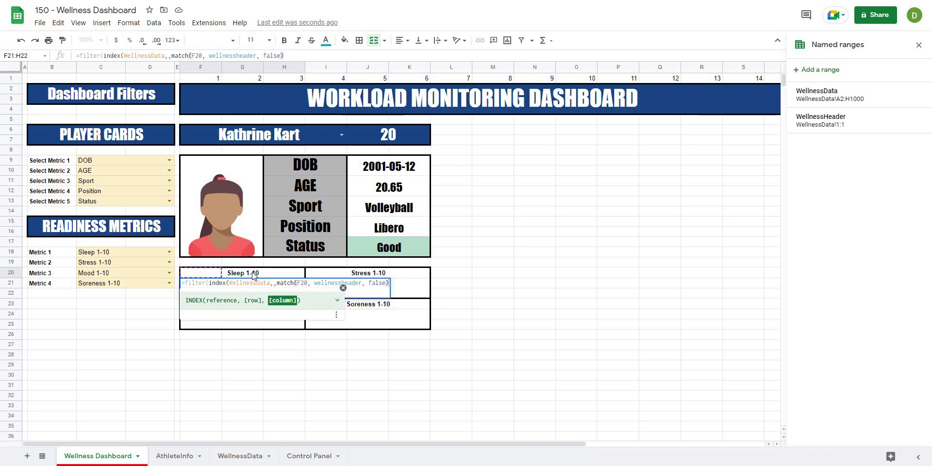
pyautogui.write('),')
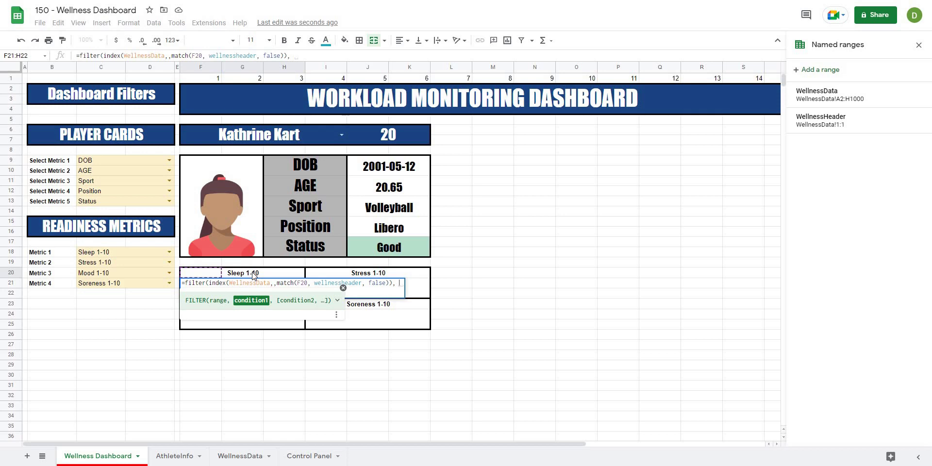
# Begin the first FILTER condition with INDEX over wellnessdata, leaving the row argument empty.
pyautogui.write('index(')
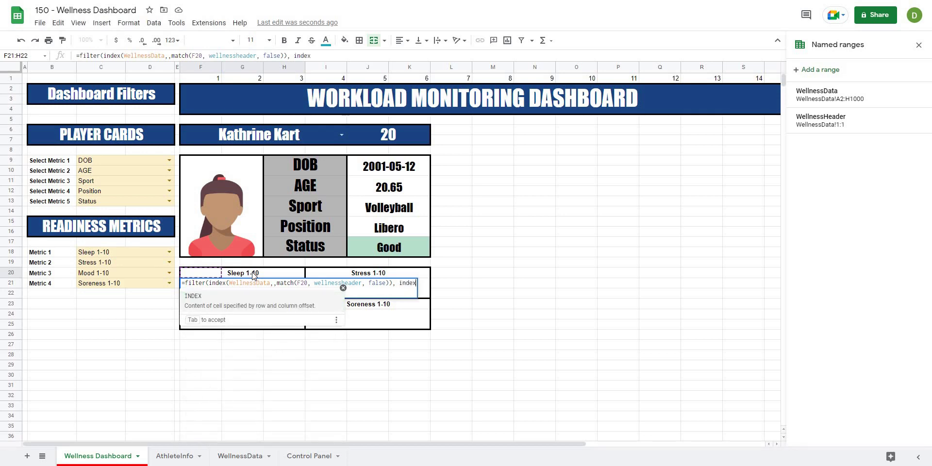
pyautogui.write('wellnessda')
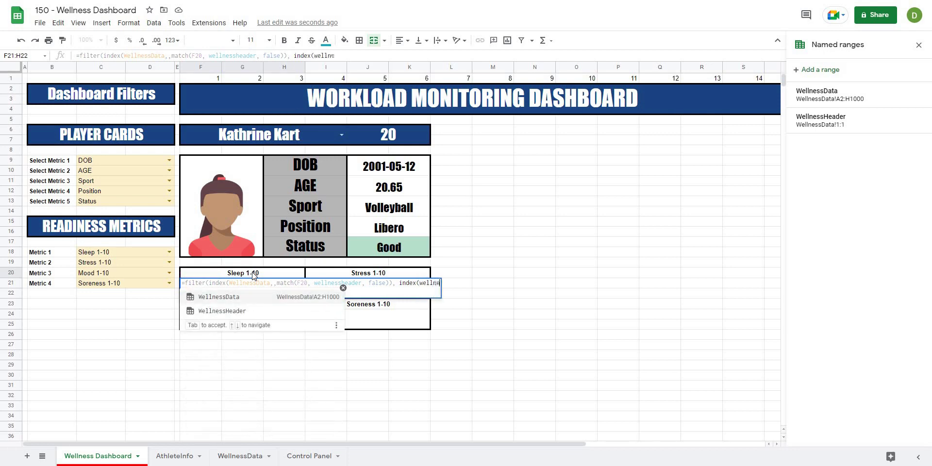
pyautogui.write('ta, ')
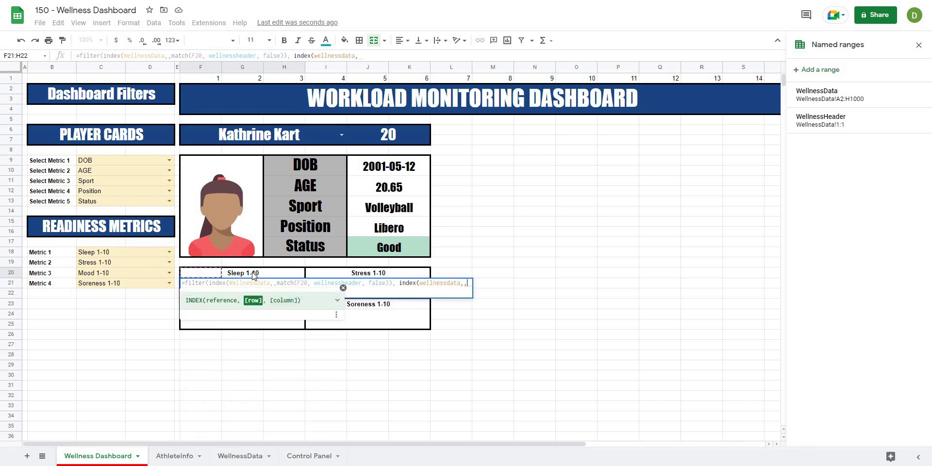
pyautogui.write(',')
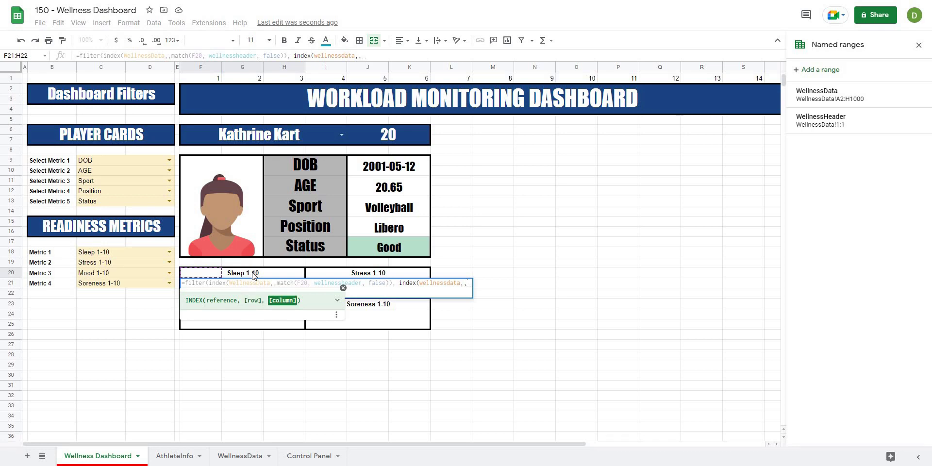
# Complete the first condition with match("athlete name", wellnessheader, false) as the column, equal to the selected athlete in F6.
pyautogui.write('match(')
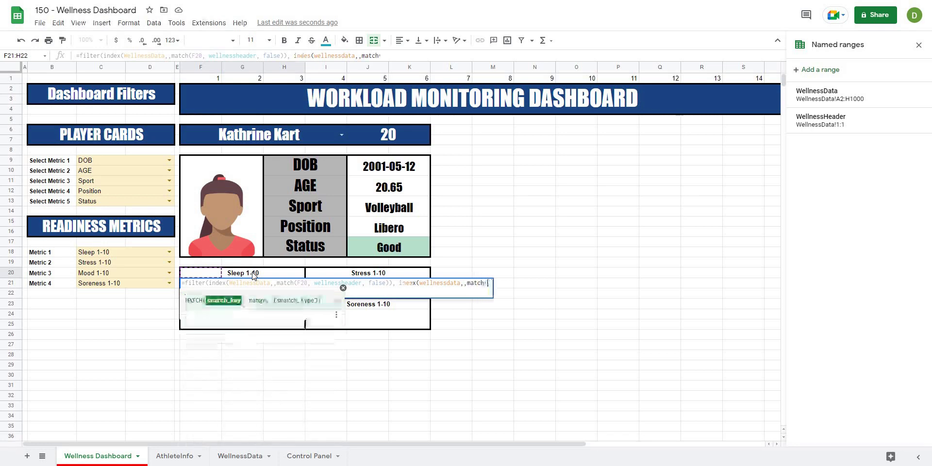
pyautogui.write('"athlet')
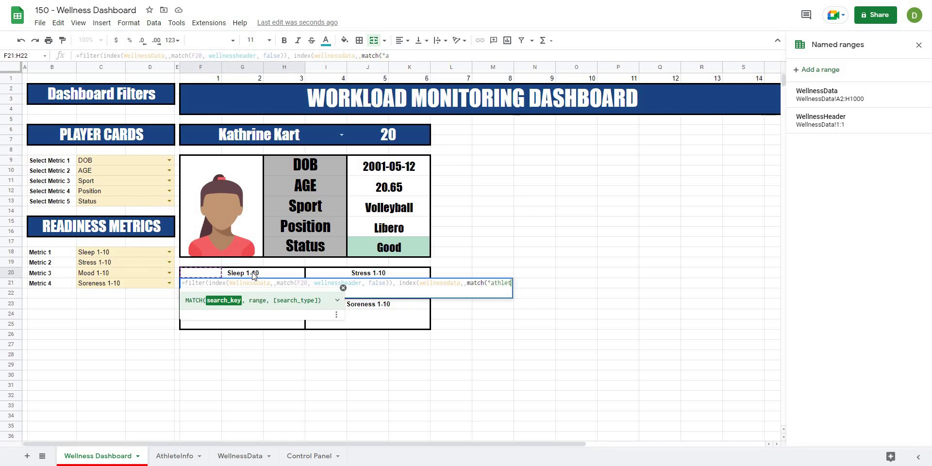
pyautogui.write('e name"')
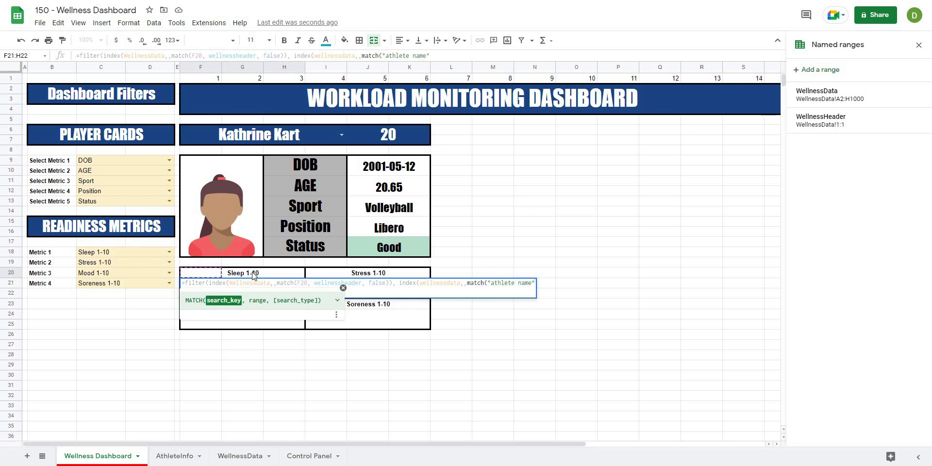
pyautogui.write(', ')
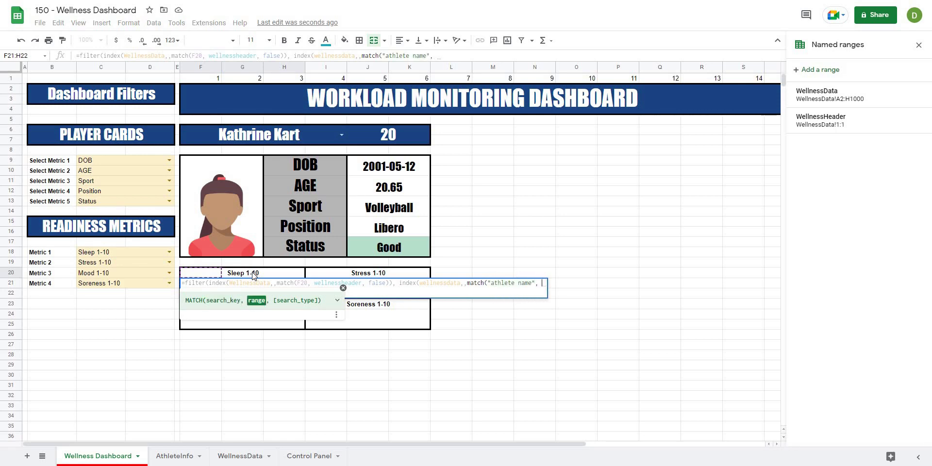
pyautogui.write('wellnesshead')
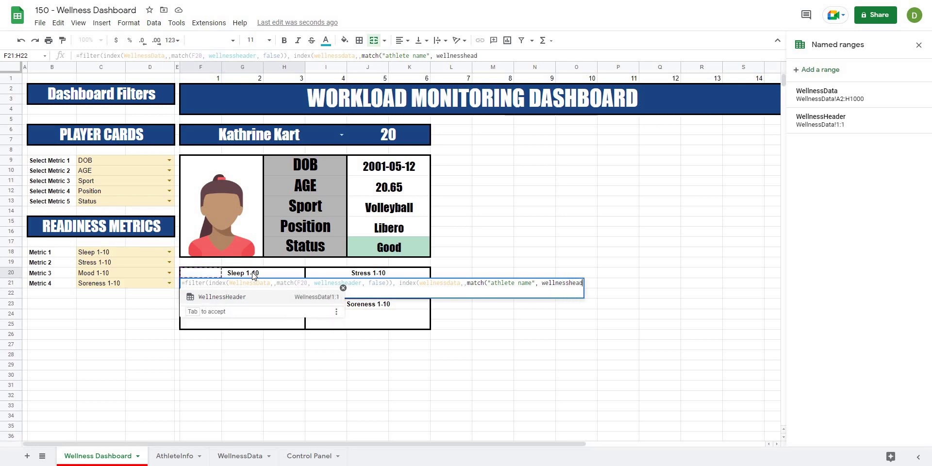
pyautogui.write('er, falas')
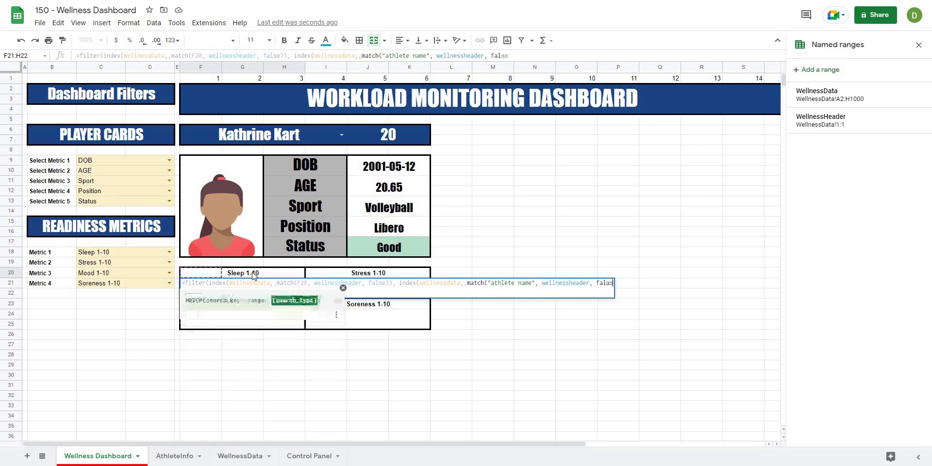
pyautogui.press('BackSpace')
pyautogui.press('BackSpace')
pyautogui.write('se)) =')
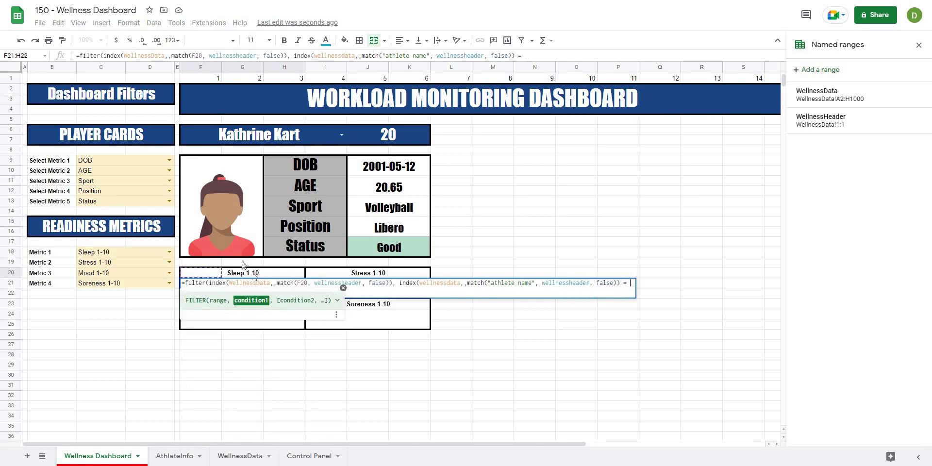
pyautogui.click(189, 131)
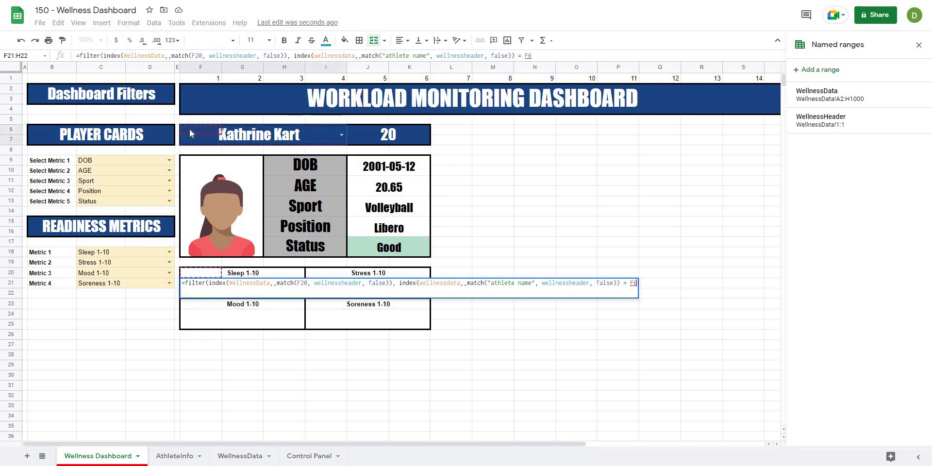
pyautogui.write(',')
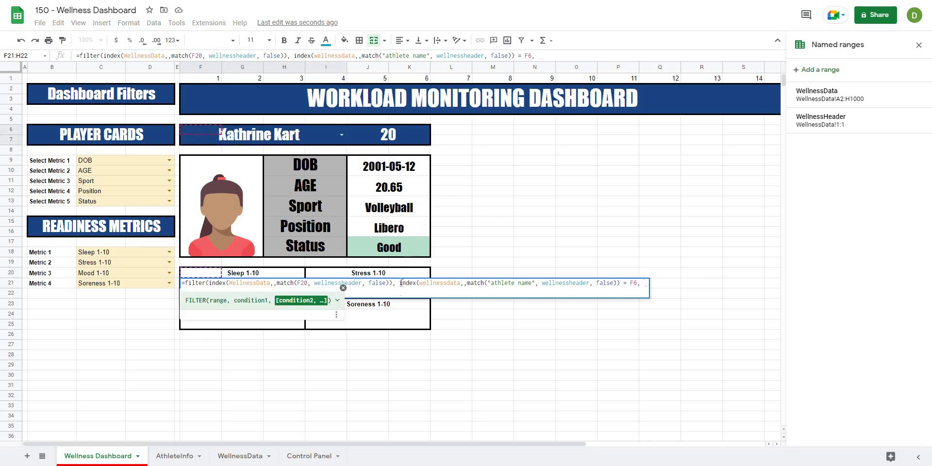
# Copy the athlete name INDEX/MATCH expression to the formula's end as the second condition, changing its lookup text to "date".
pyautogui.moveTo(399, 283); pyautogui.dragTo(621, 284)
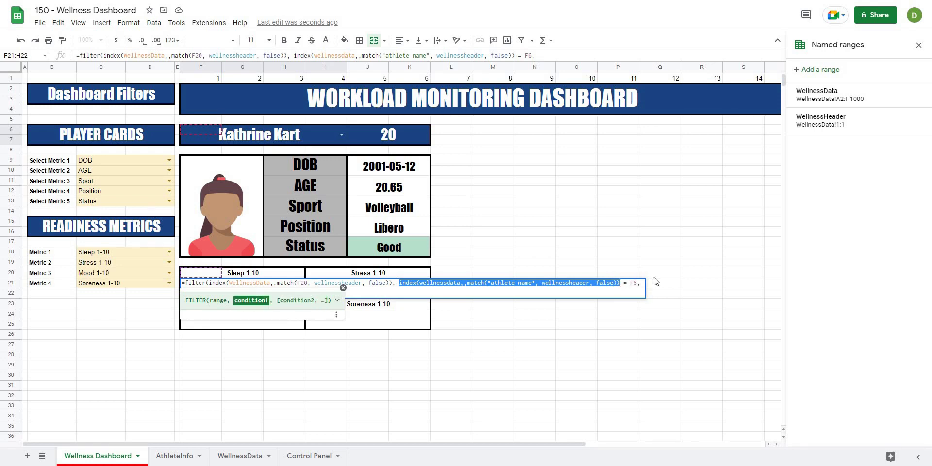
pyautogui.hotkey('ctrl', 'c')
pyautogui.press('End')
pyautogui.hotkey('ctrl', 'v')
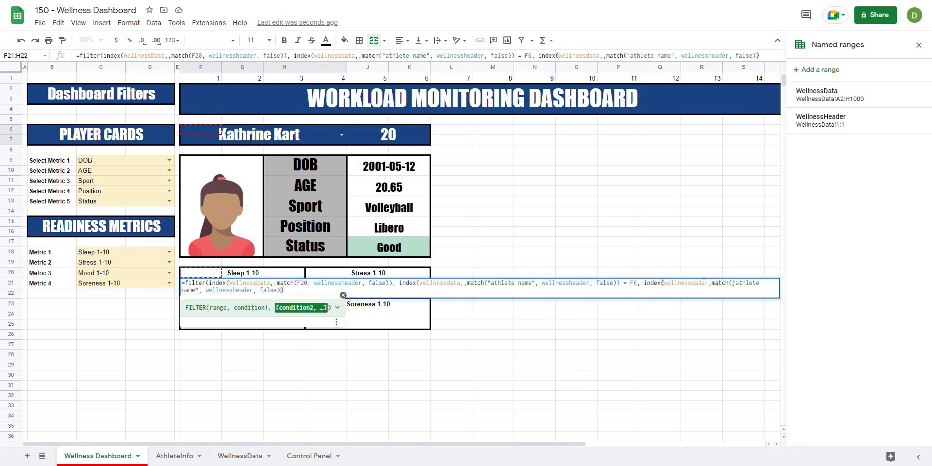
pyautogui.click(705, 283)
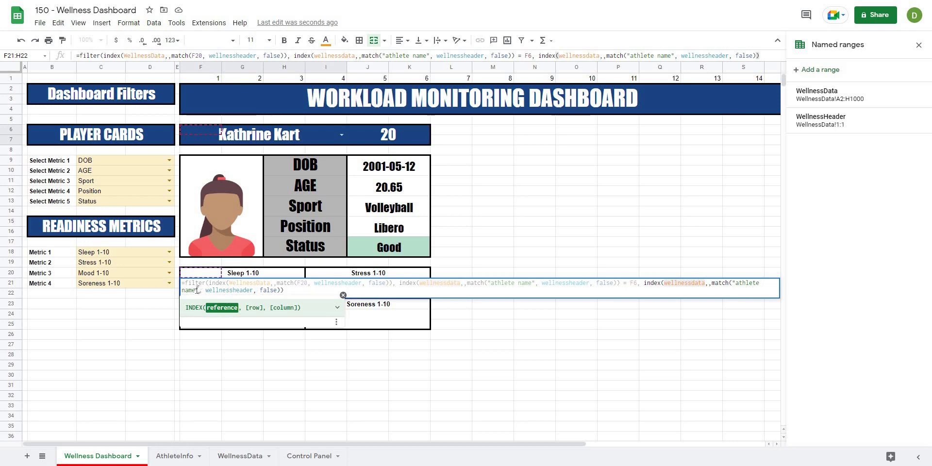
pyautogui.moveTo(195, 290); pyautogui.dragTo(738, 287)
pyautogui.write('date')
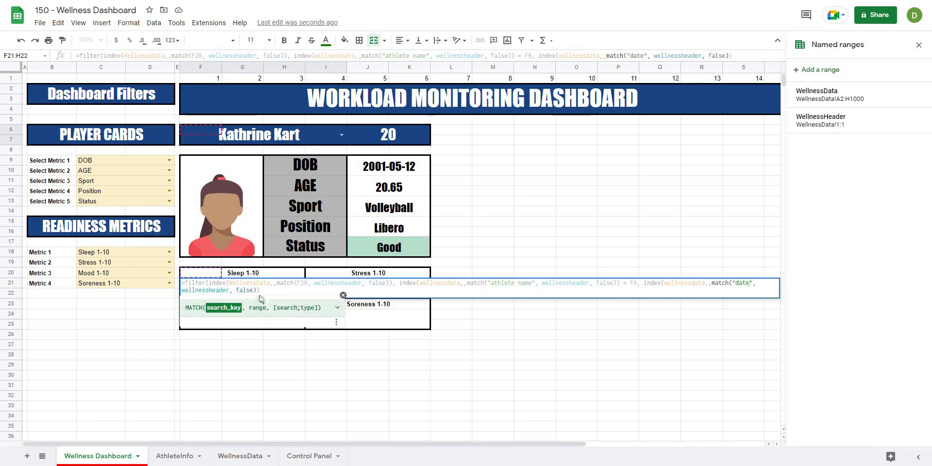
# Add a comparison to the dashboard date cell in the second condition, using the absolute reference $T$2.
pyautogui.click(258, 290)
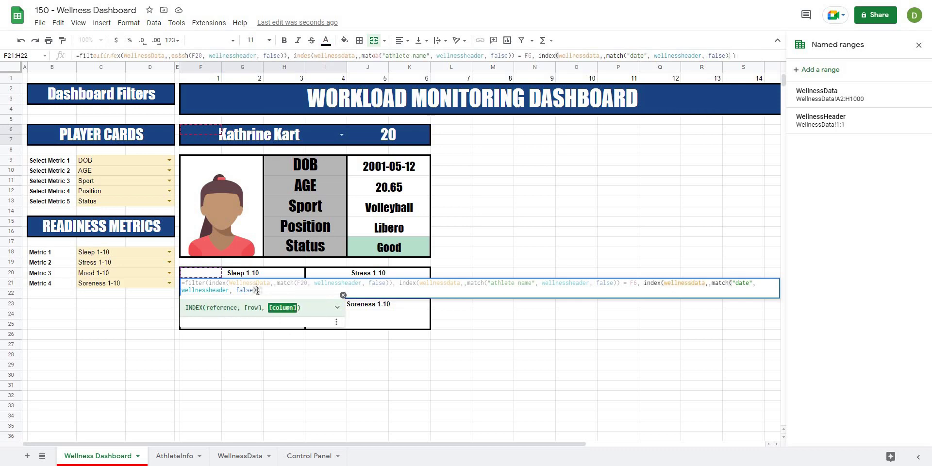
pyautogui.write('=')
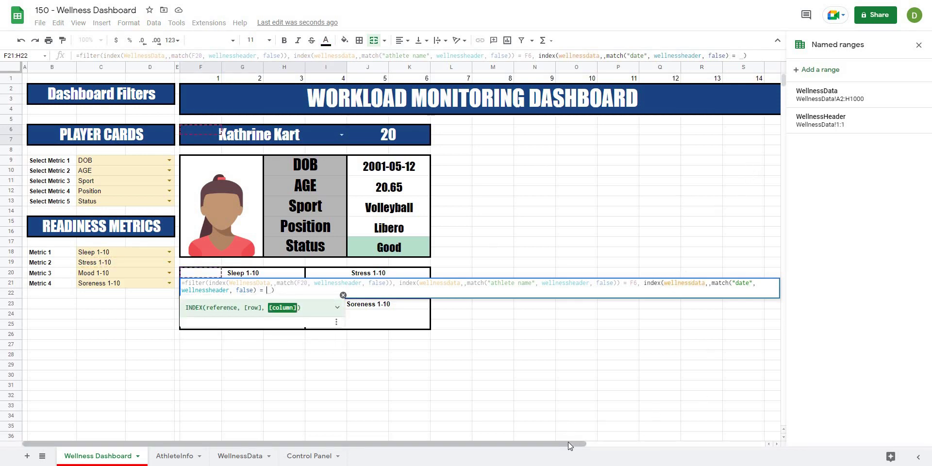
pyautogui.moveTo(566, 444); pyautogui.dragTo(691, 386)
pyautogui.click(627, 89)
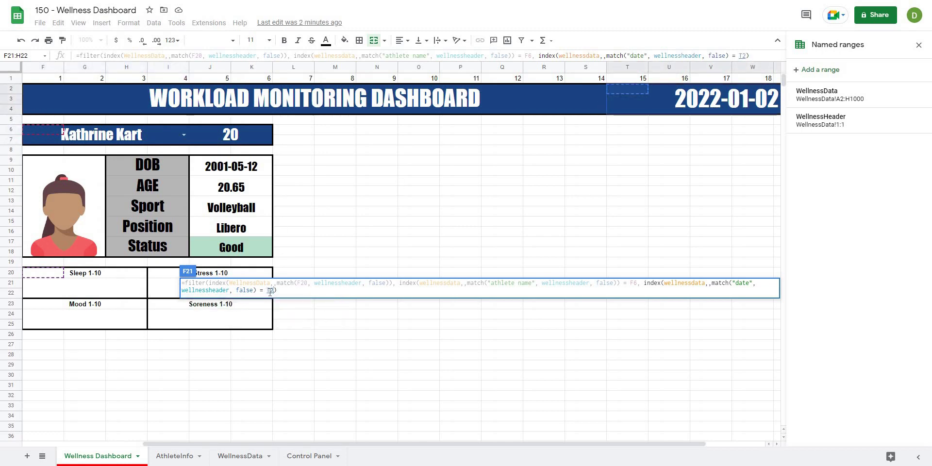
pyautogui.click(270, 292)
pyautogui.press('F4')
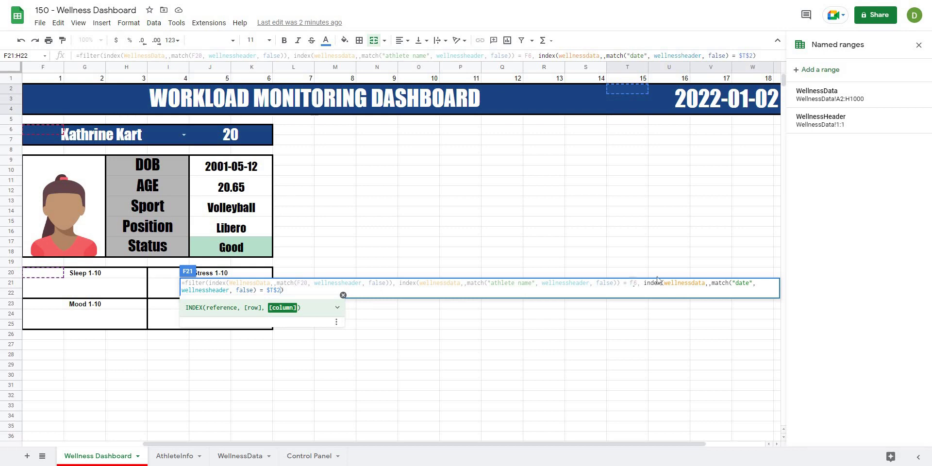
# Make the athlete reference absolute as $F$6 and add the missing closing parenthesis to the date condition's INDEX before the comparison.
pyautogui.press('F4')
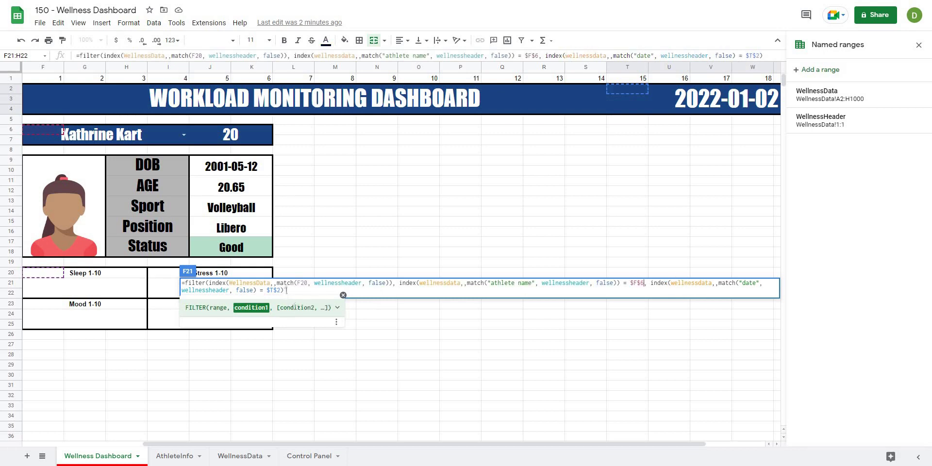
pyautogui.click(287, 290)
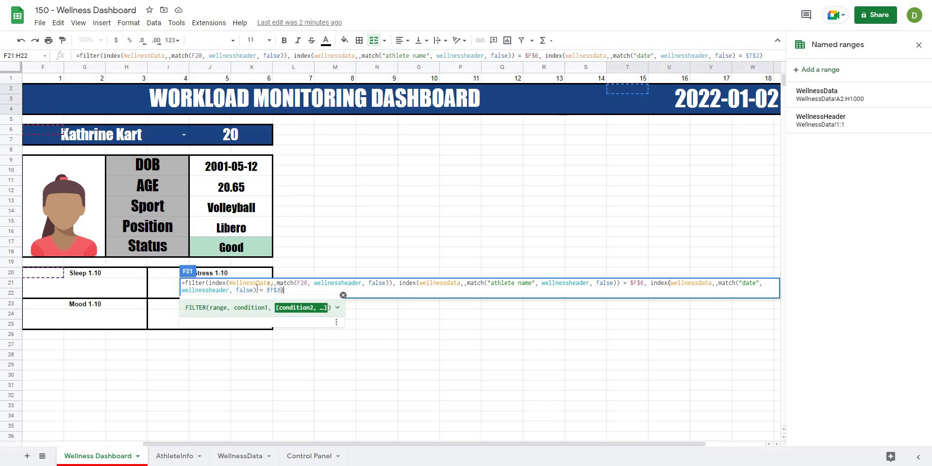
pyautogui.press('Left')
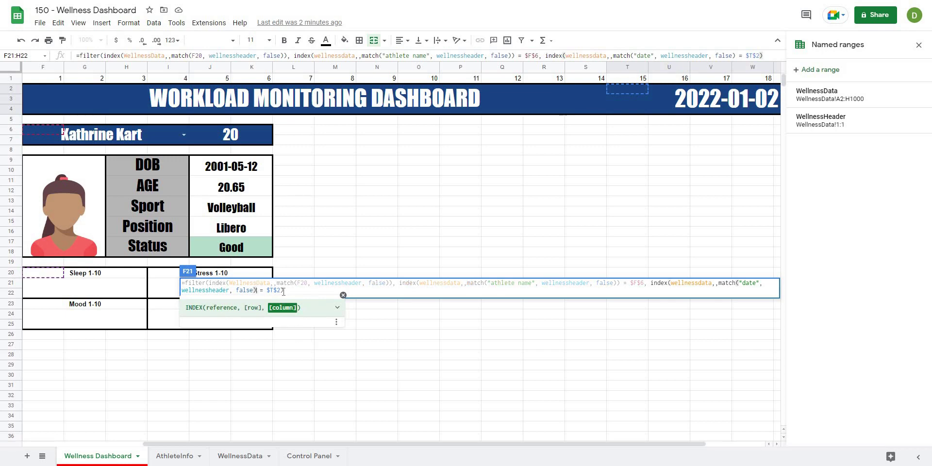
pyautogui.click(257, 290)
pyautogui.write(')')
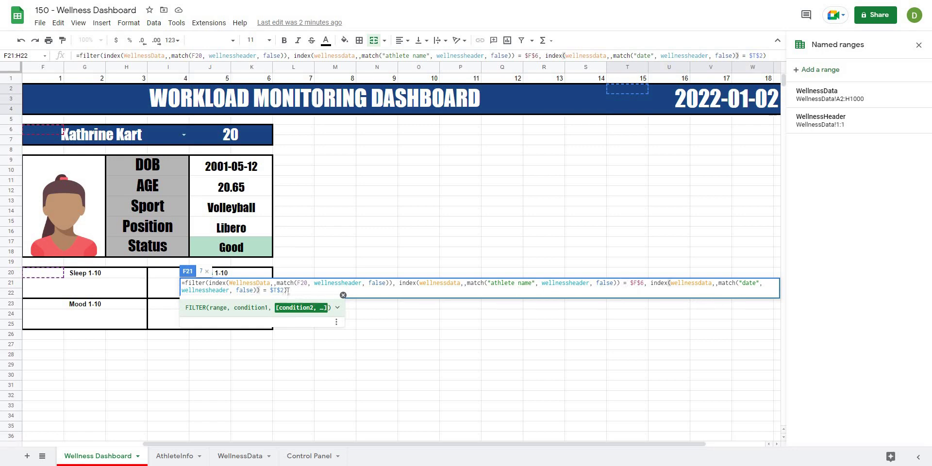
pyautogui.click(306, 282)
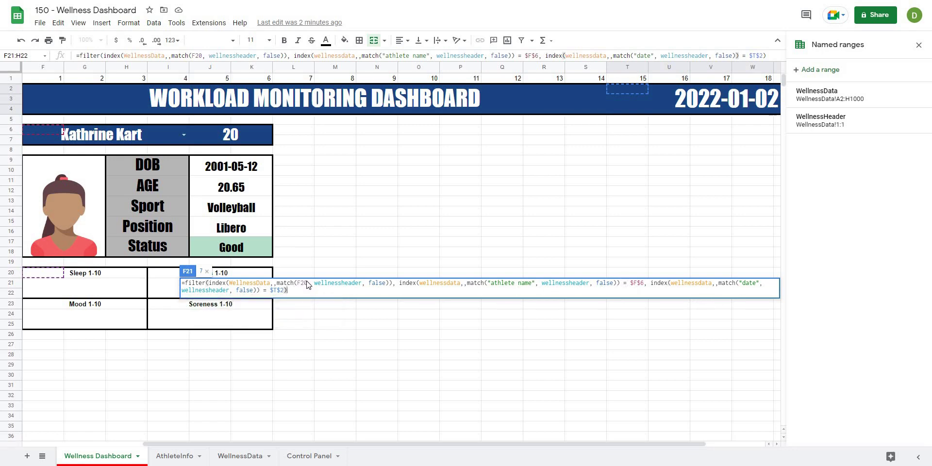
# Copy the Sleep block's formula into the Stress, Mood and Soreness value cells and check the Mood formula's references.
pyautogui.click(109, 293)
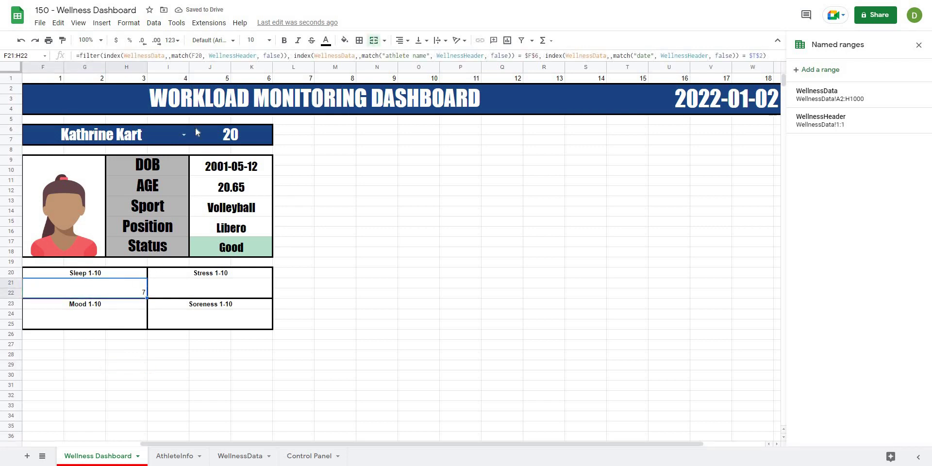
pyautogui.hotkey('ctrl', 'c')
pyautogui.click(176, 294)
pyautogui.hotkey('ctrl', 'v')
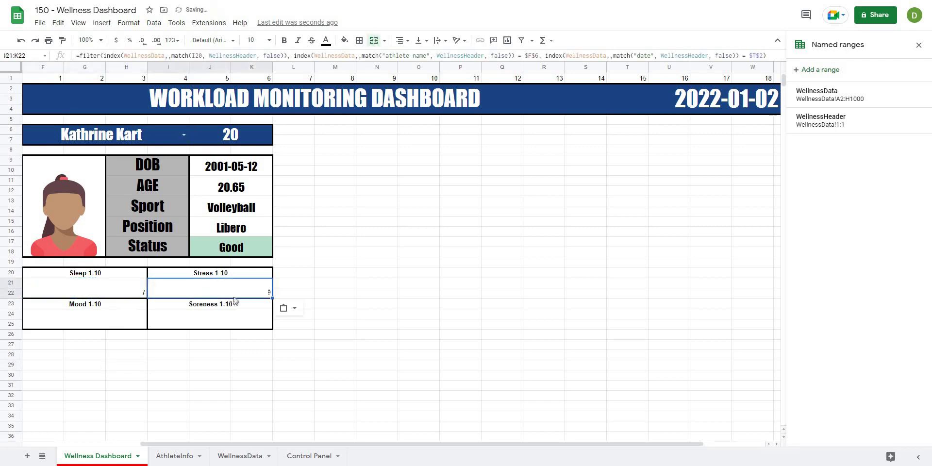
pyautogui.click(108, 320)
pyautogui.hotkey('ctrl', 'v')
pyautogui.click(155, 323)
pyautogui.hotkey('ctrl', 'v')
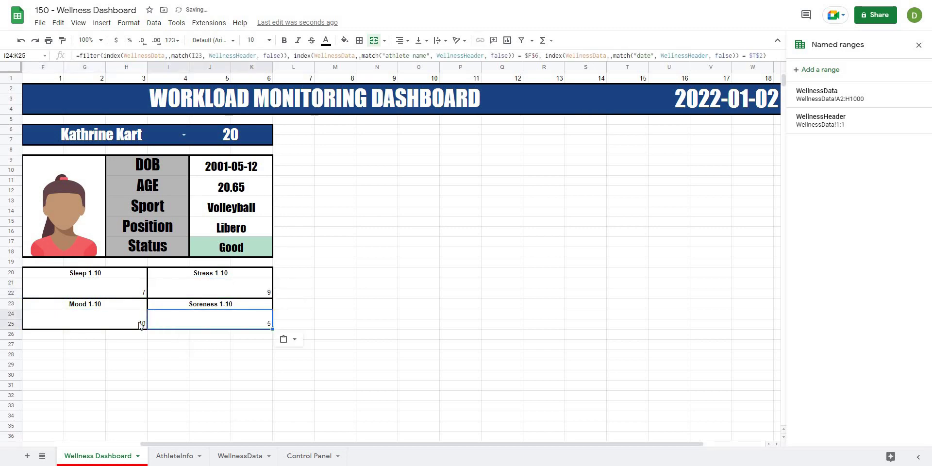
pyautogui.click(141, 323)
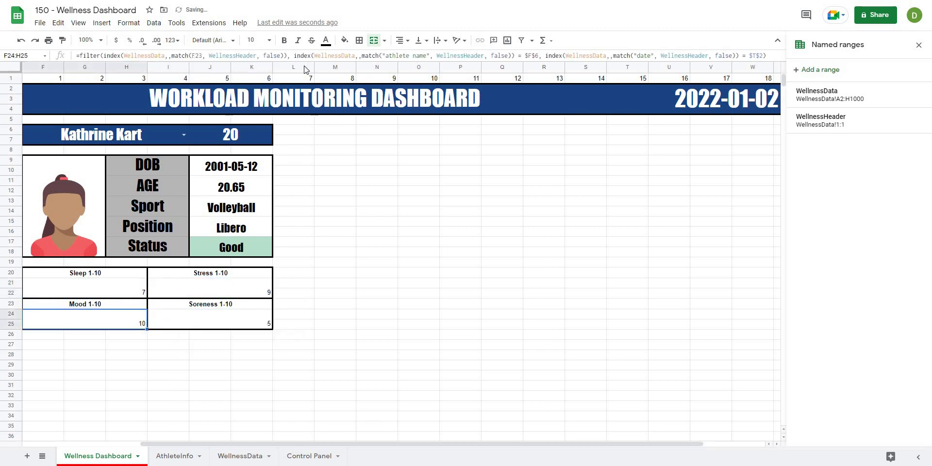
pyautogui.click(197, 55)
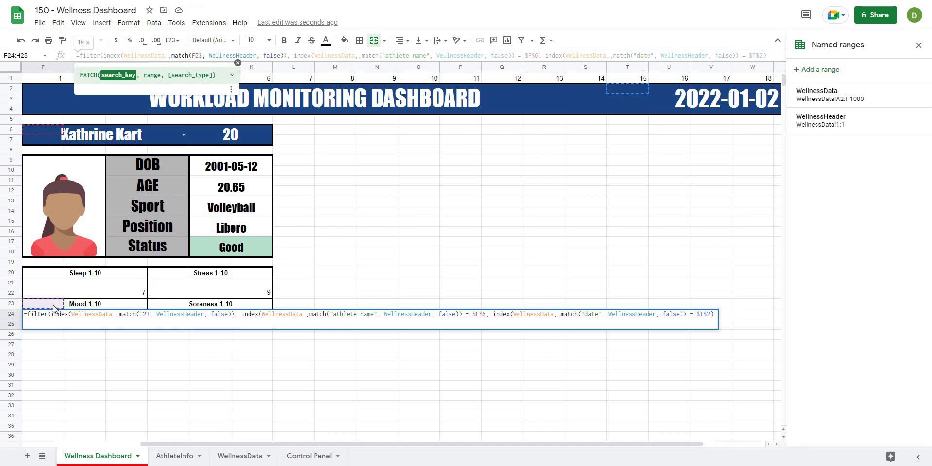
pyautogui.click(83, 359)
# Format the four readiness metric value cells as bold in the Impact font.
pyautogui.moveTo(173, 295); pyautogui.dragTo(97, 290)
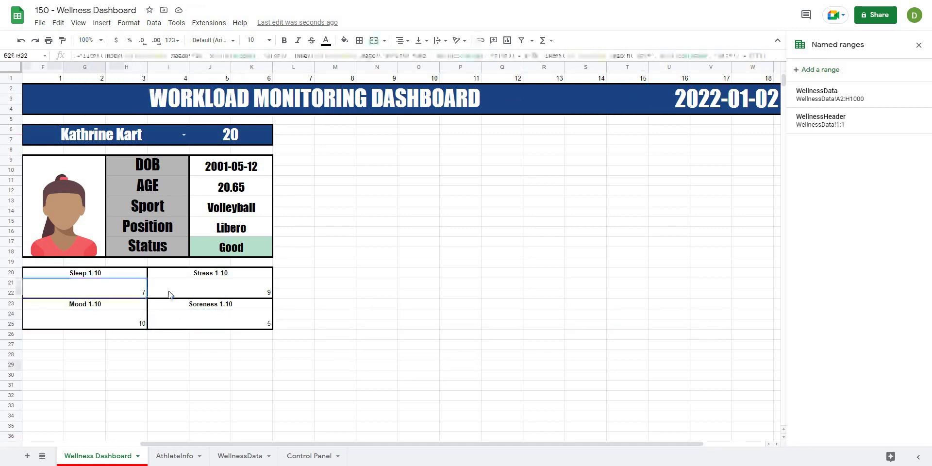
pyautogui.keyDown('ctrl'); pyautogui.click(85, 318); pyautogui.keyUp('ctrl')
pyautogui.keyDown('shift'); pyautogui.click(209, 318); pyautogui.keyUp('shift')
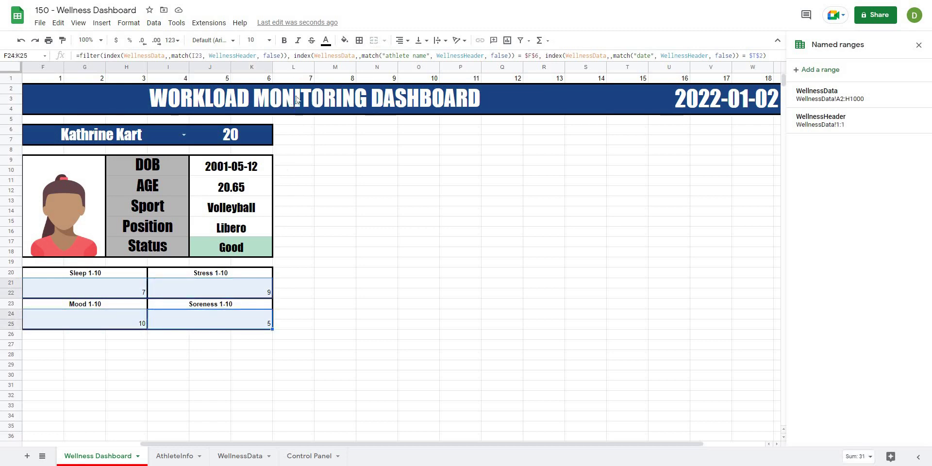
pyautogui.click(284, 41)
pyautogui.click(212, 41)
pyautogui.click(226, 137)
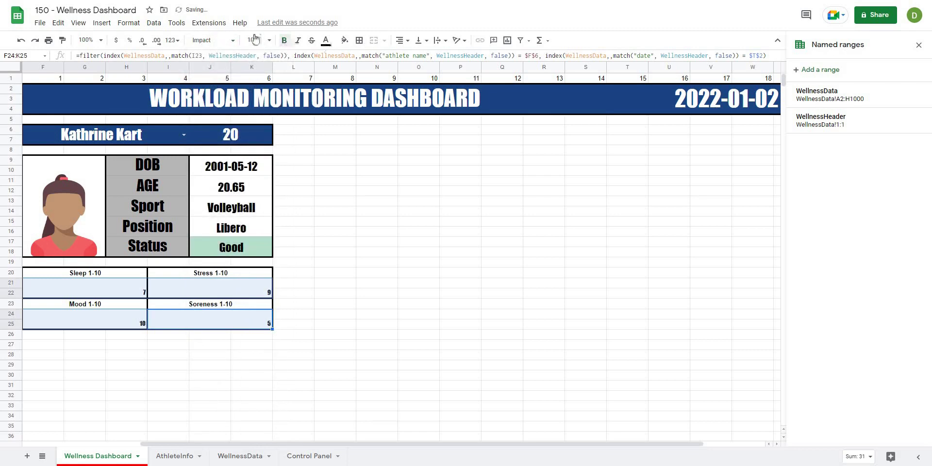
# Set the four metric values to font size 24 and centre them horizontally.
pyautogui.click(254, 40)
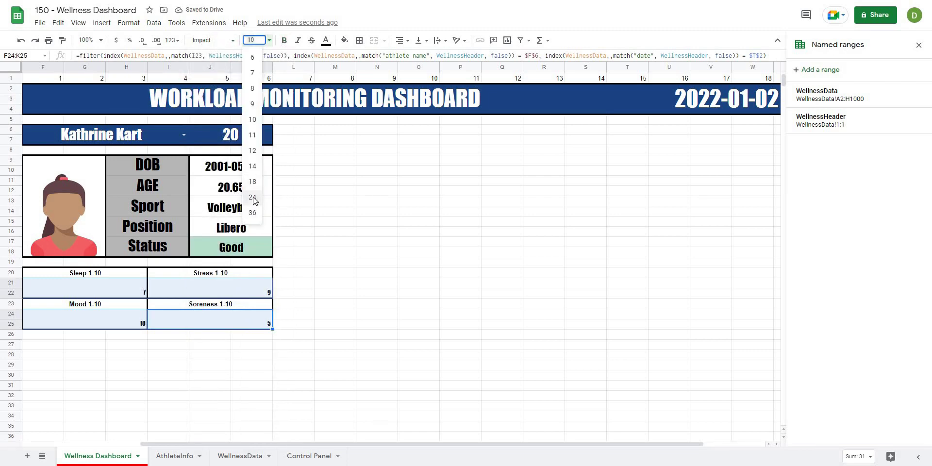
pyautogui.click(252, 200)
pyautogui.click(407, 40)
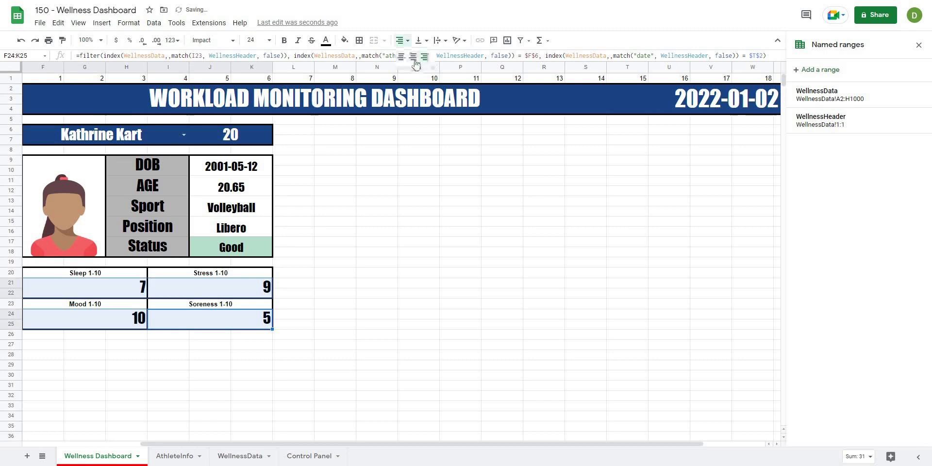
pyautogui.click(416, 61)
pyautogui.click(123, 438)
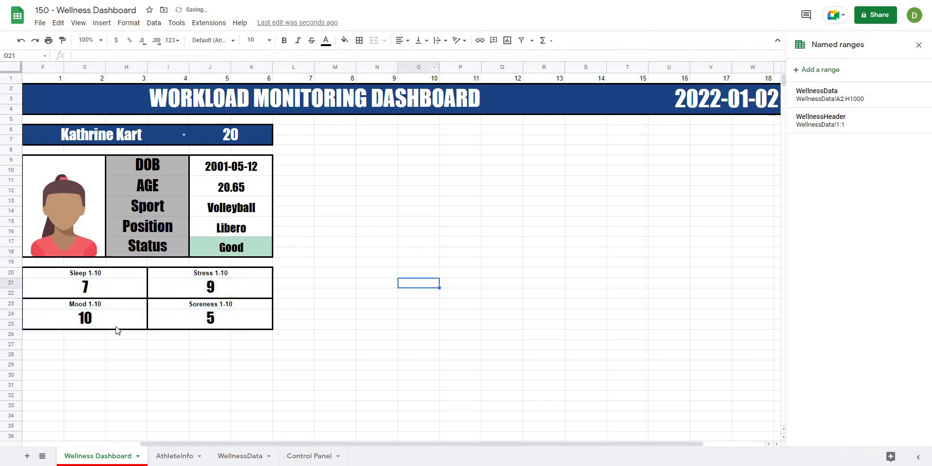
# Wrap the Sleep block's FILTER formula in IFERROR with an empty string "" as the fallback value.
pyautogui.click(320, 440)
pyautogui.moveTo(320, 444); pyautogui.dragTo(203, 443)
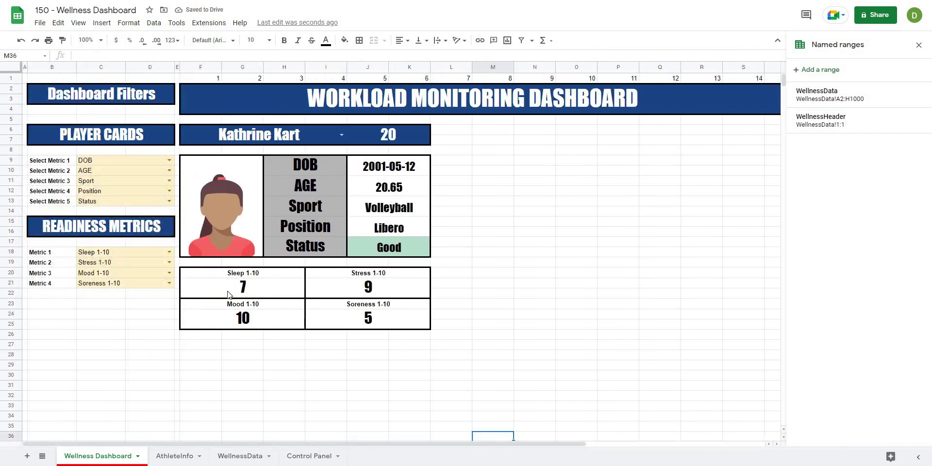
pyautogui.click(203, 287)
pyautogui.moveTo(202, 62); pyautogui.dragTo(196, 100)
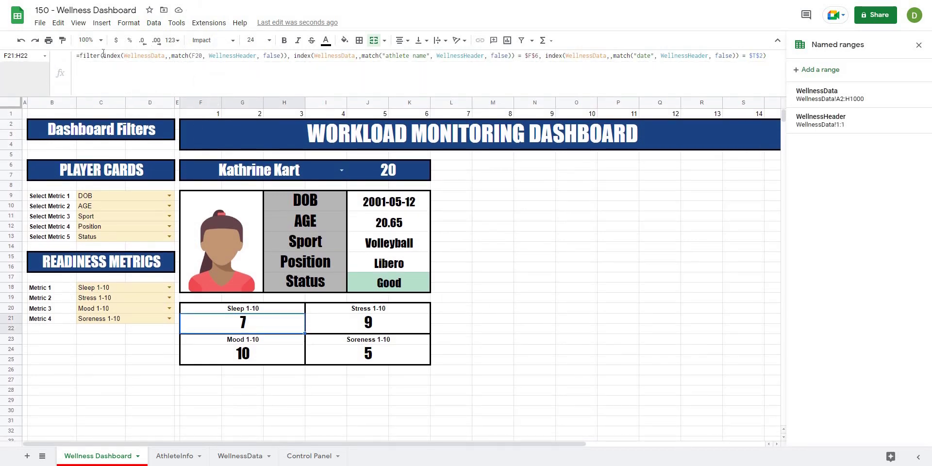
pyautogui.moveTo(103, 53); pyautogui.dragTo(290, 56)
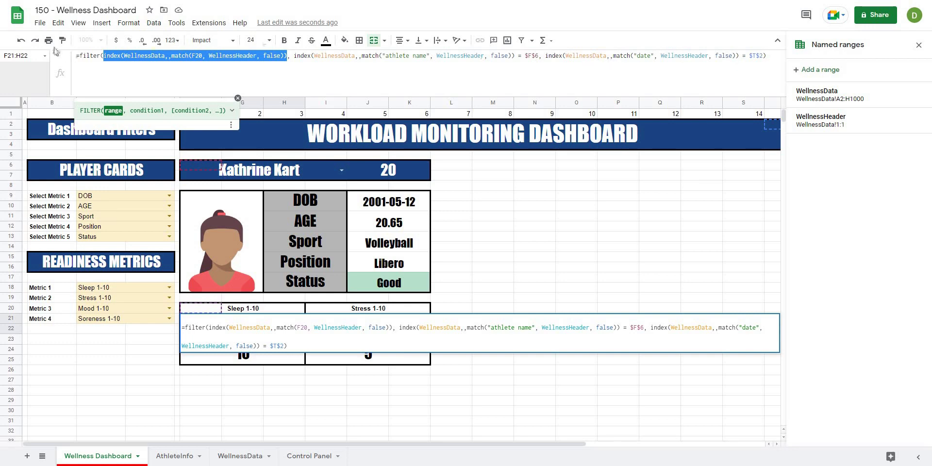
pyautogui.click(80, 54)
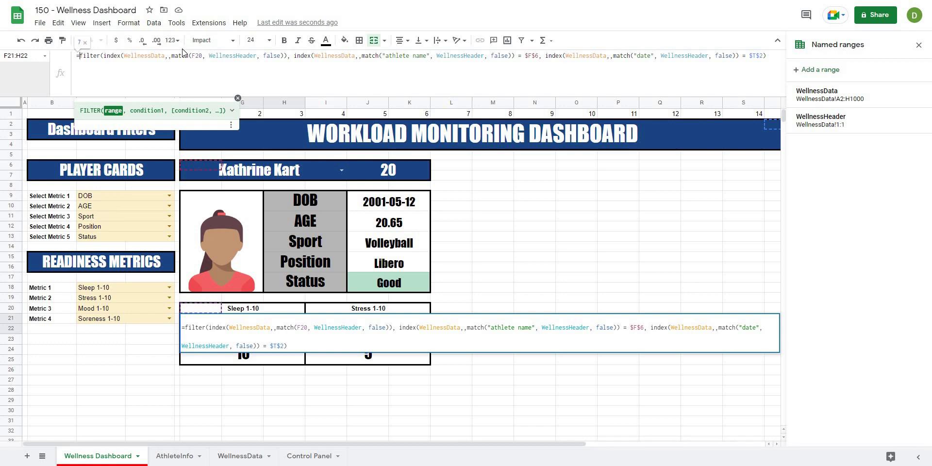
pyautogui.write('iferror(')
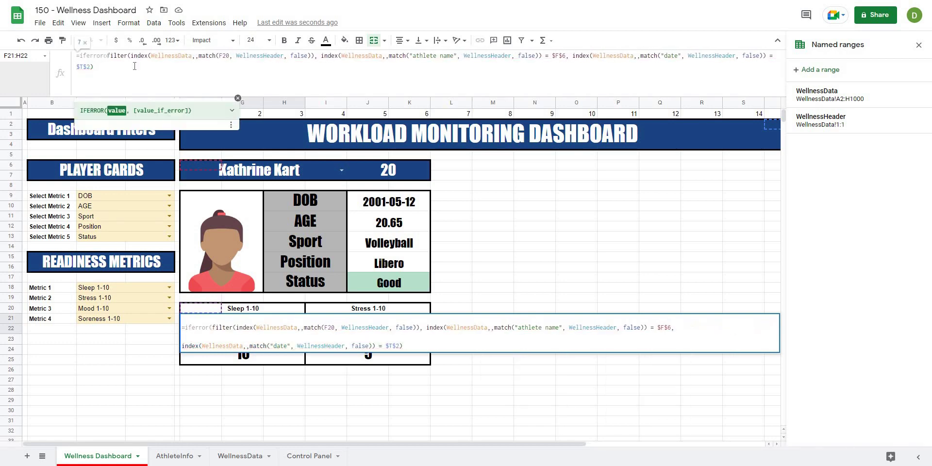
pyautogui.click(134, 66)
pyautogui.write(',""')
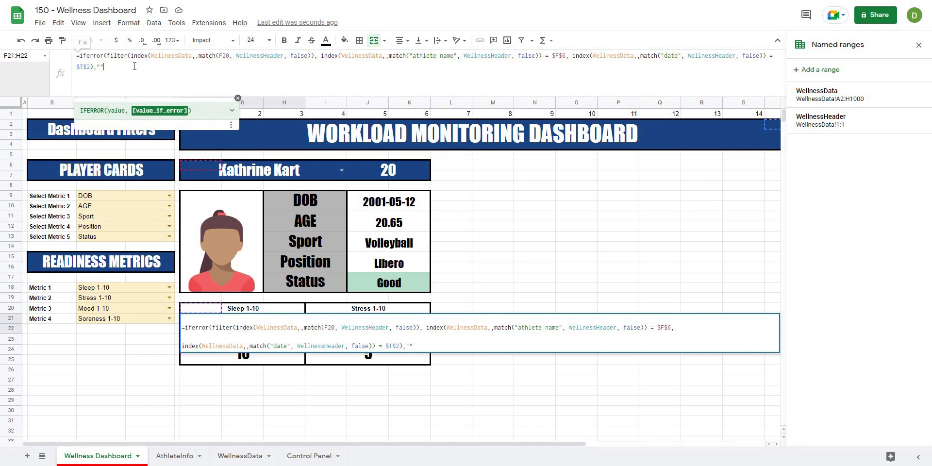
pyautogui.write(')')
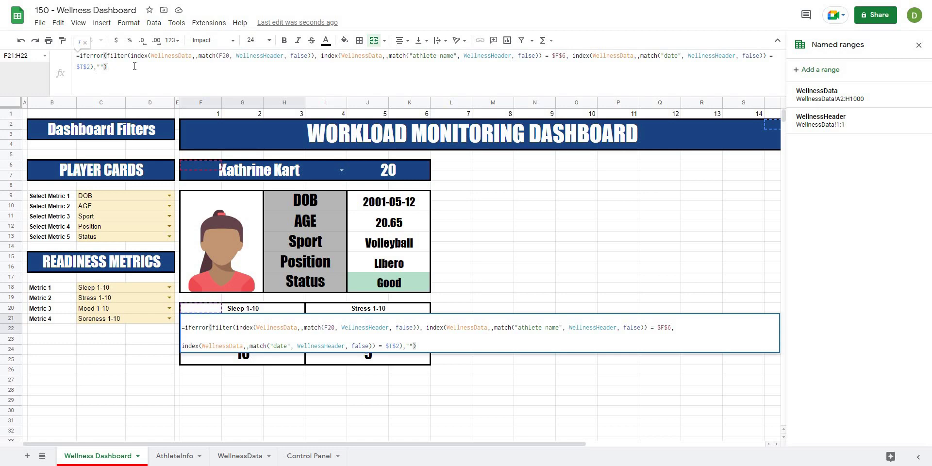
pyautogui.press('Return')
# Copy the Sleep block's IFERROR formula into the Stress, Mood and Soreness value cells.
pyautogui.click(256, 325)
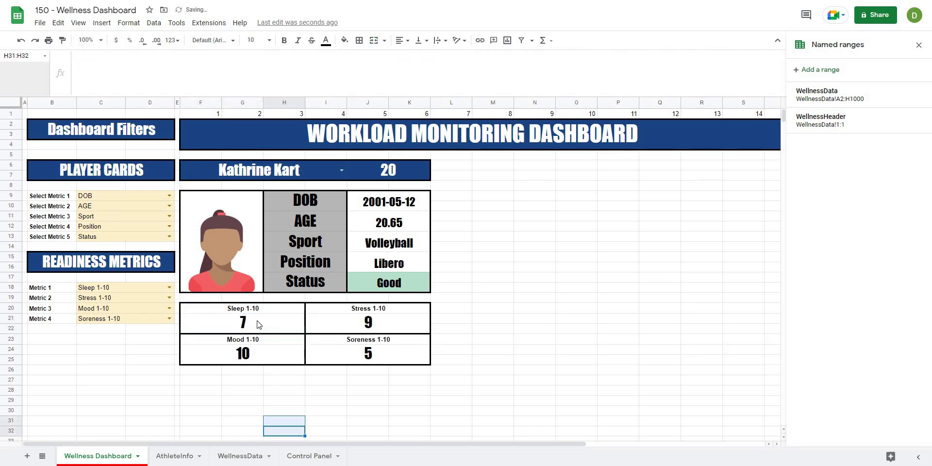
pyautogui.click(318, 324)
pyautogui.click(297, 359)
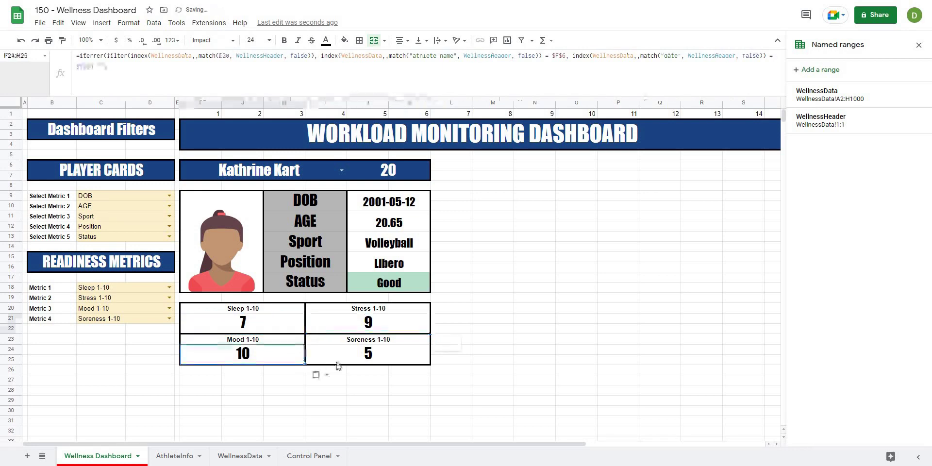
pyautogui.click(381, 361)
pyautogui.click(518, 332)
pyautogui.click(356, 382)
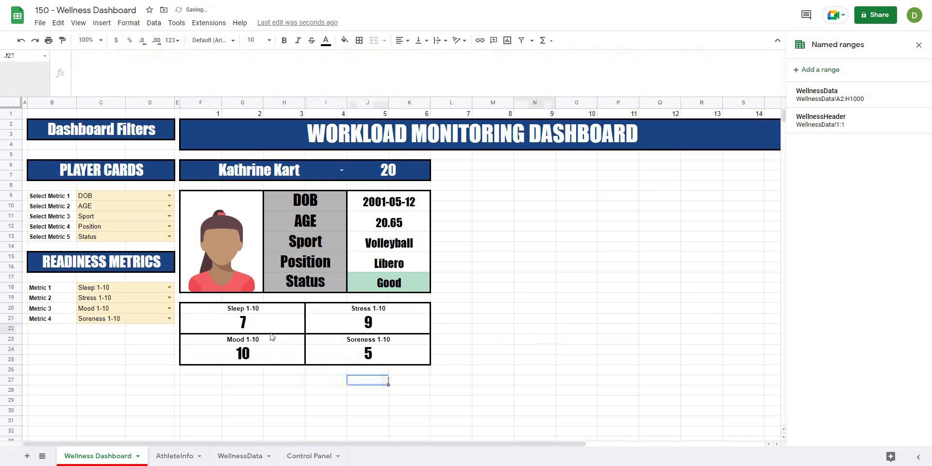
# Add a green-yellow-red colour scale conditional format to the four metric value cells, F21:K22 and F24:K25.
pyautogui.click(237, 329)
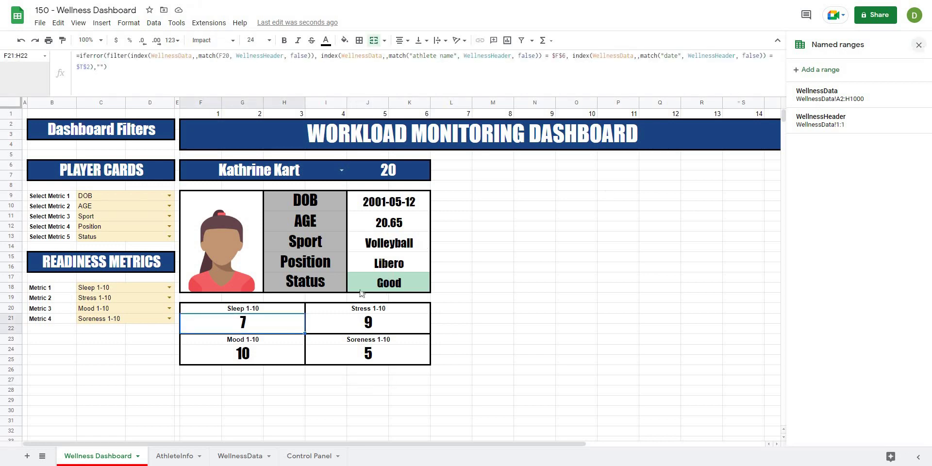
pyautogui.keyDown('shift'); pyautogui.click(308, 323); pyautogui.keyUp('shift')
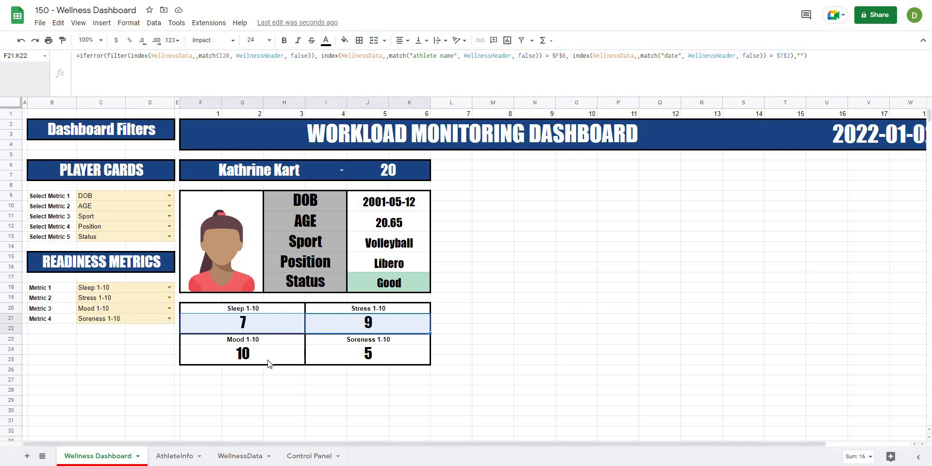
pyautogui.keyDown('ctrl'); pyautogui.click(267, 363); pyautogui.keyUp('ctrl')
pyautogui.keyDown('shift'); pyautogui.click(335, 354); pyautogui.keyUp('shift')
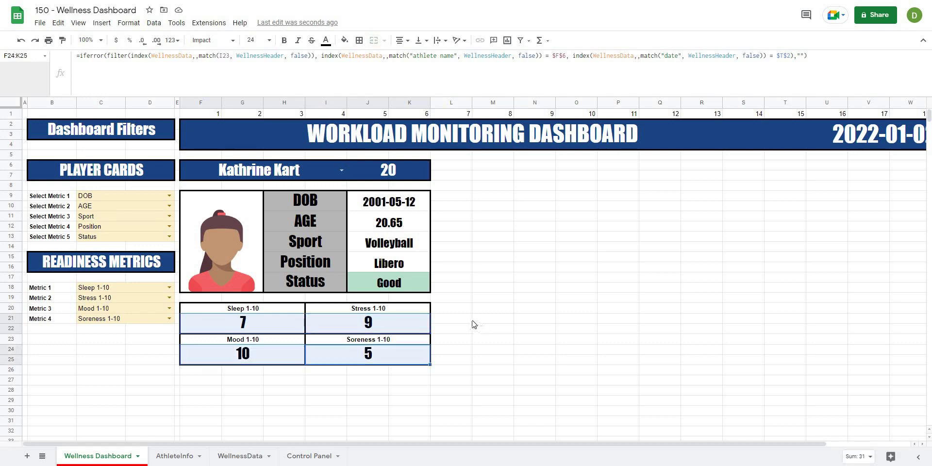
pyautogui.click(129, 23)
pyautogui.click(149, 190)
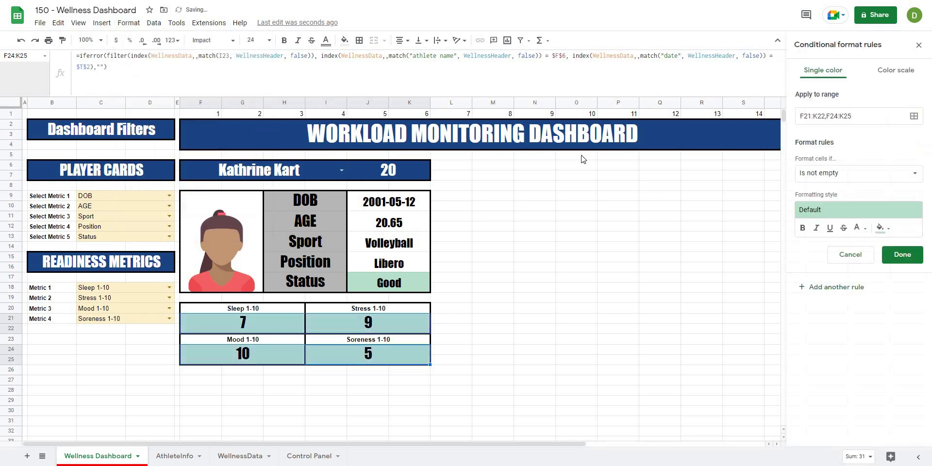
pyautogui.click(911, 71)
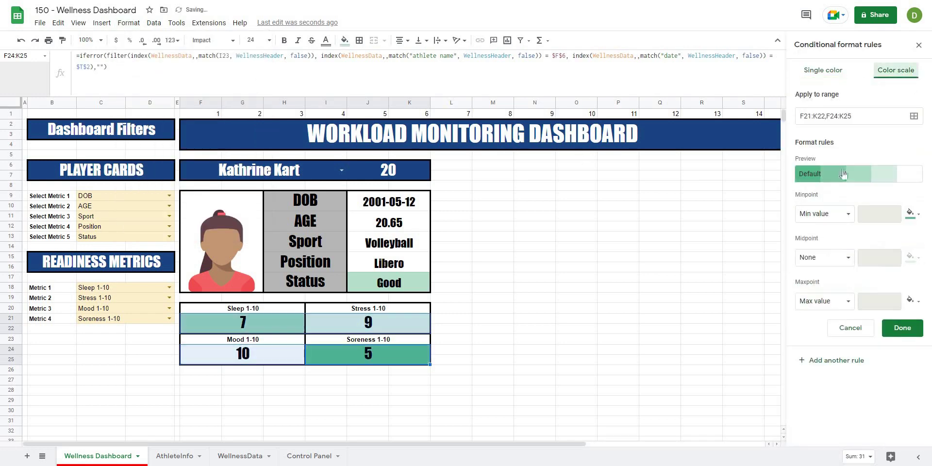
pyautogui.click(844, 173)
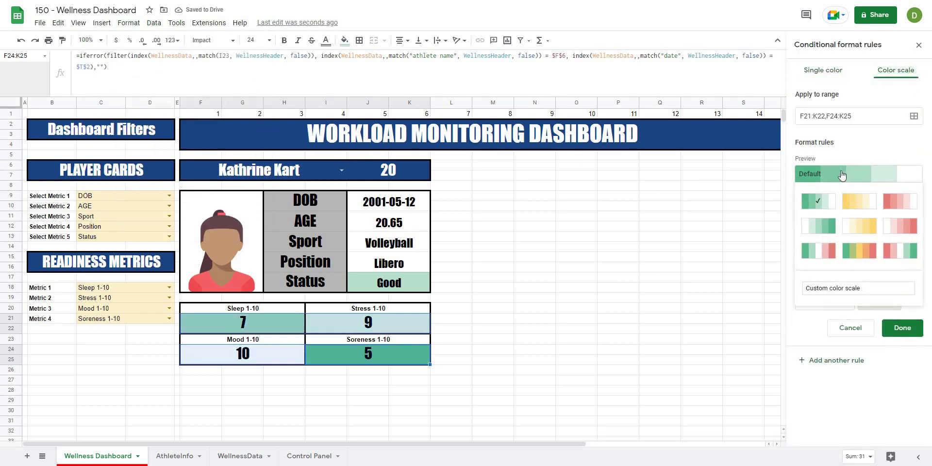
pyautogui.click(863, 251)
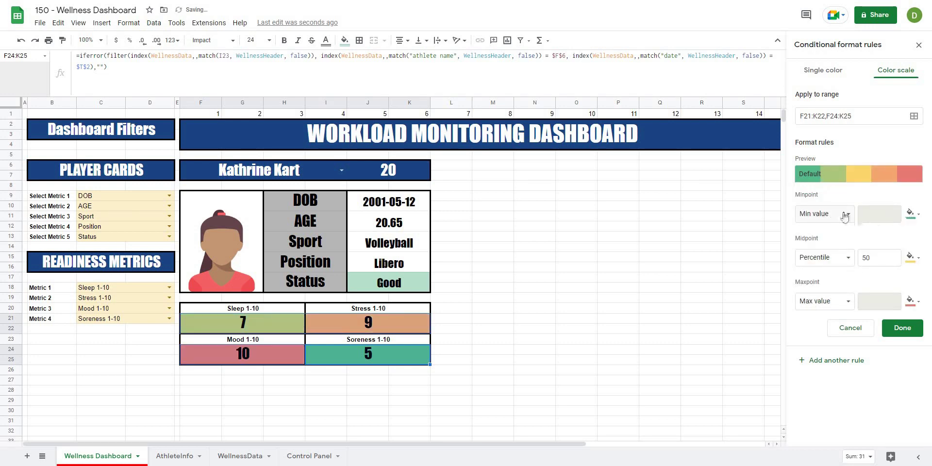
# Set the colour scale's minpoint to Number 3 with the custom red colour.
pyautogui.click(823, 223)
pyautogui.click(828, 228)
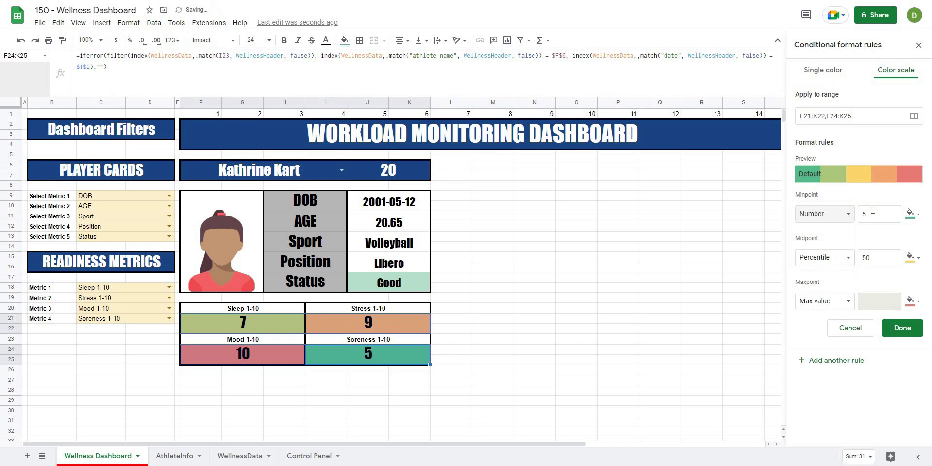
pyautogui.click(873, 210)
pyautogui.press('BackSpace')
pyautogui.write('3')
pyautogui.click(913, 214)
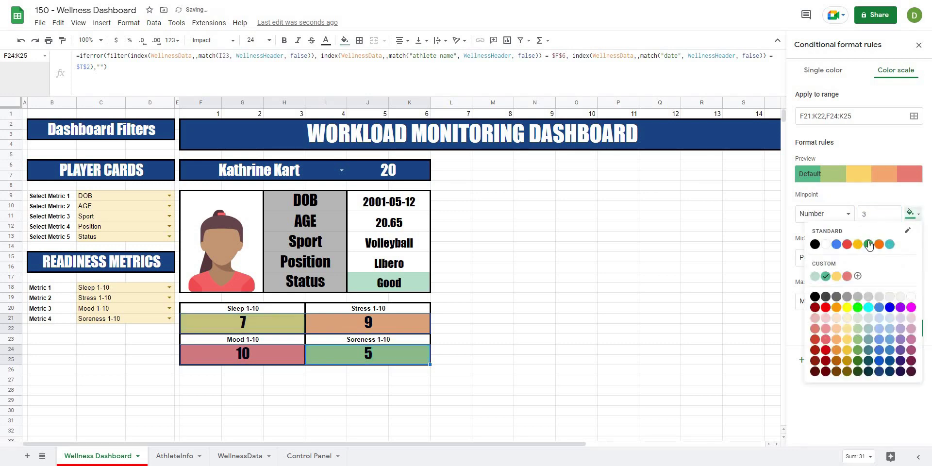
pyautogui.click(849, 276)
# Set the colour scale's midpoint to Number 5 with the custom yellow colour.
pyautogui.doubleClick(881, 261)
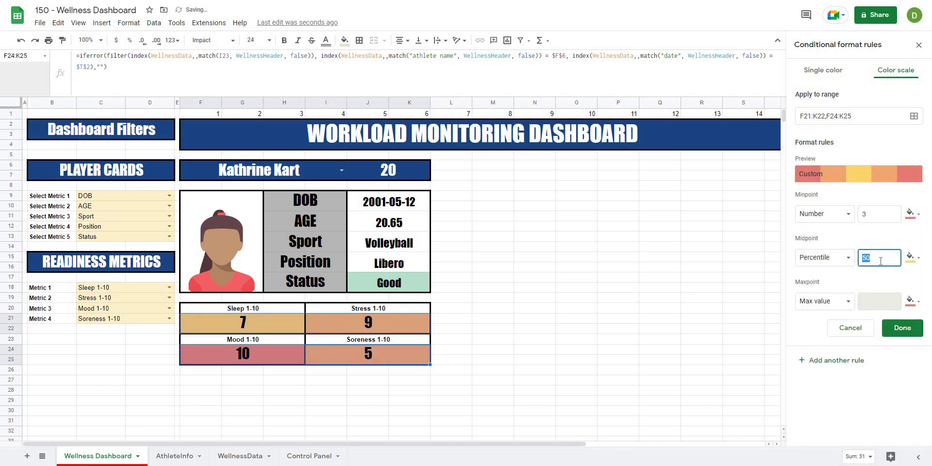
pyautogui.write('5')
pyautogui.click(826, 257)
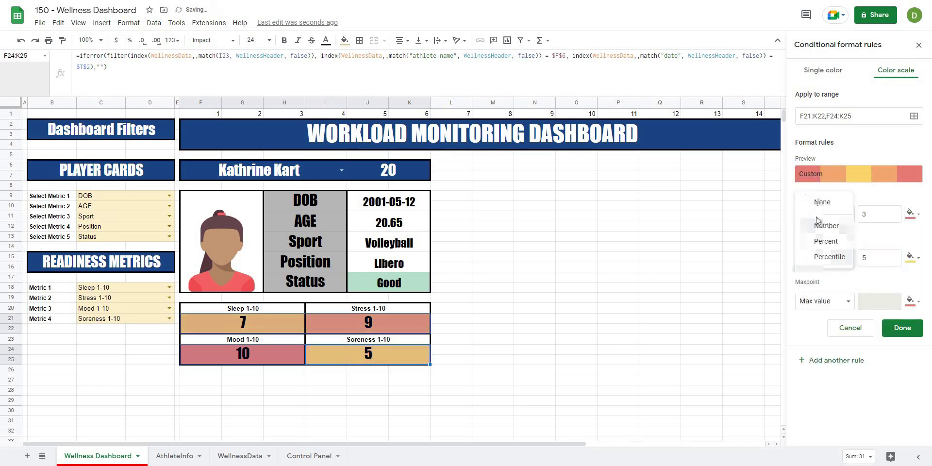
pyautogui.click(839, 233)
pyautogui.click(912, 257)
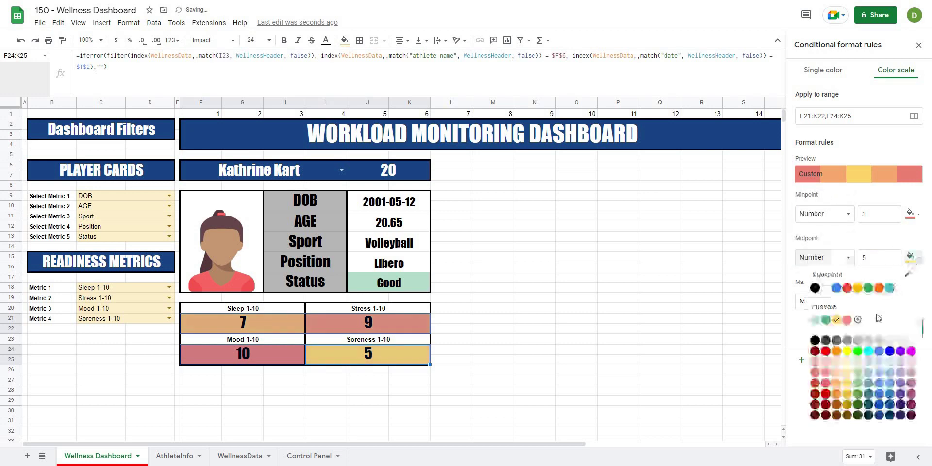
pyautogui.click(836, 321)
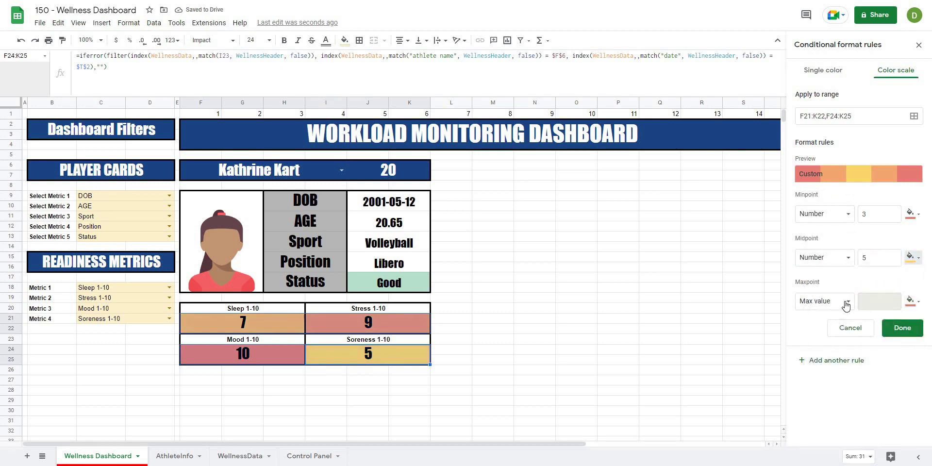
# Set the colour scale's maxpoint to Number 8 with the custom green colour and save the rule.
pyautogui.click(846, 305)
pyautogui.click(821, 316)
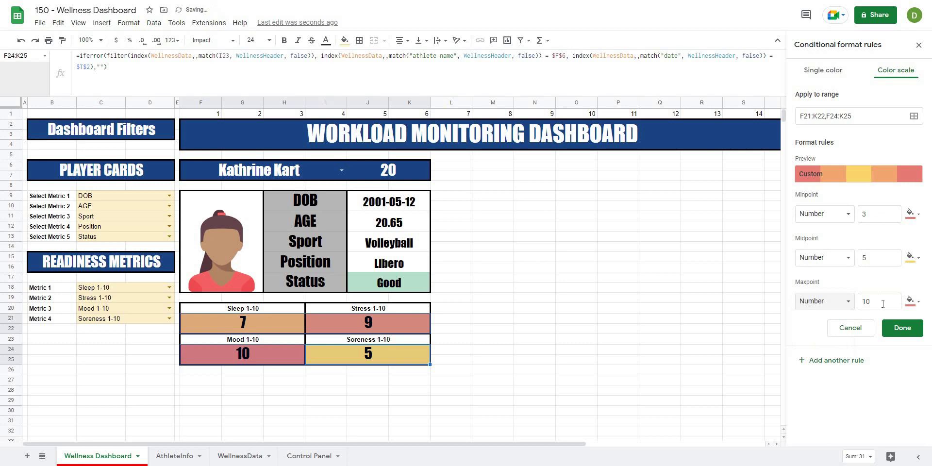
pyautogui.doubleClick(883, 304)
pyautogui.write('8')
pyautogui.click(913, 301)
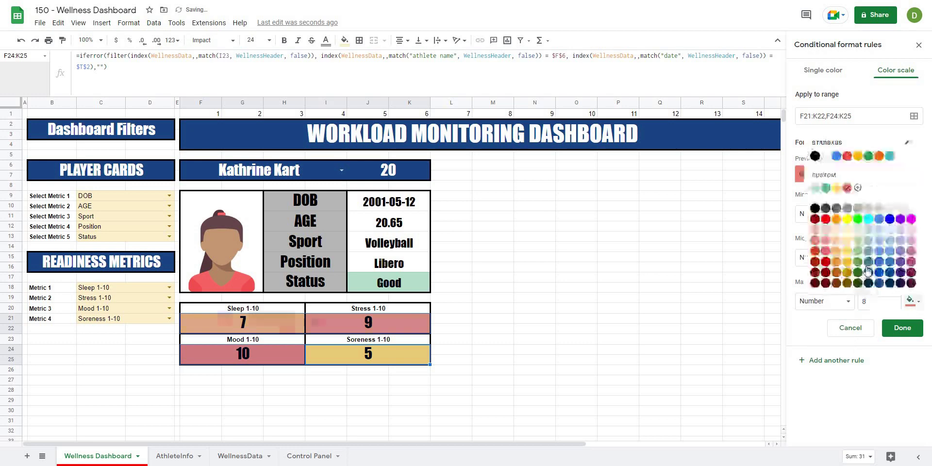
pyautogui.click(826, 187)
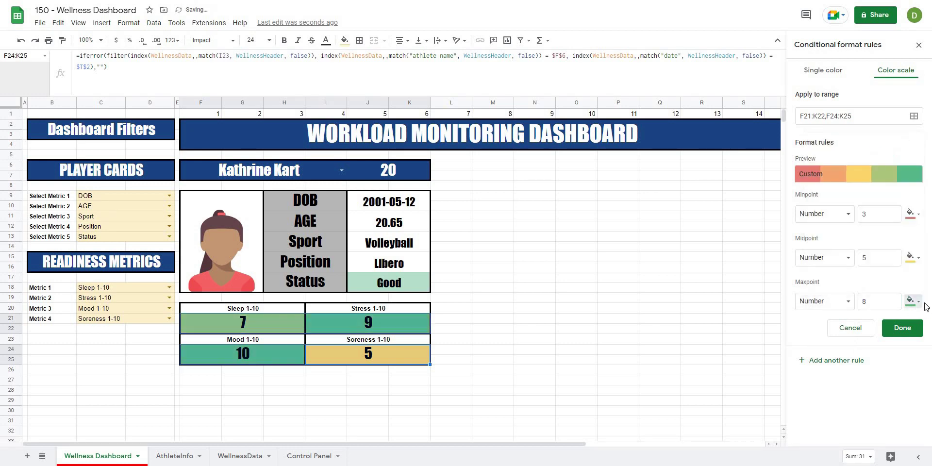
pyautogui.click(904, 329)
pyautogui.click(535, 319)
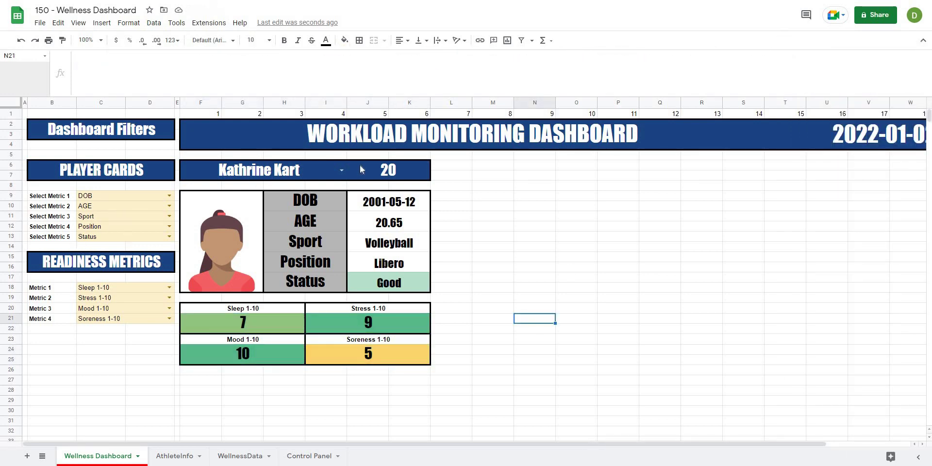
# Check the player card and metric colours by selecting the fifth, first, third and fourth athletes in turn.
pyautogui.click(341, 171)
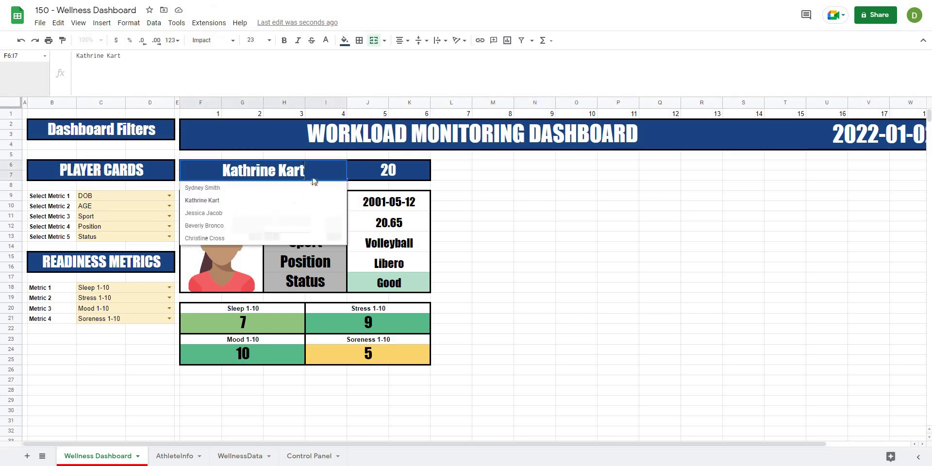
pyautogui.click(265, 236)
pyautogui.click(342, 171)
pyautogui.click(241, 190)
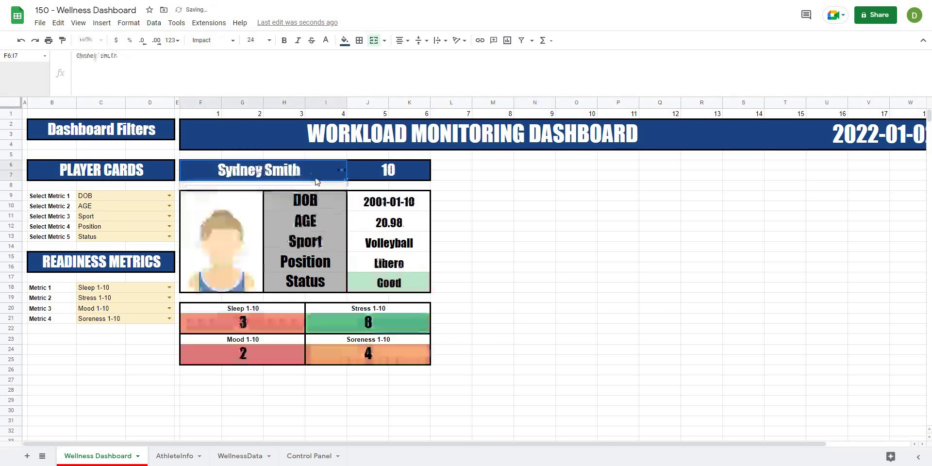
pyautogui.click(342, 171)
pyautogui.click(323, 203)
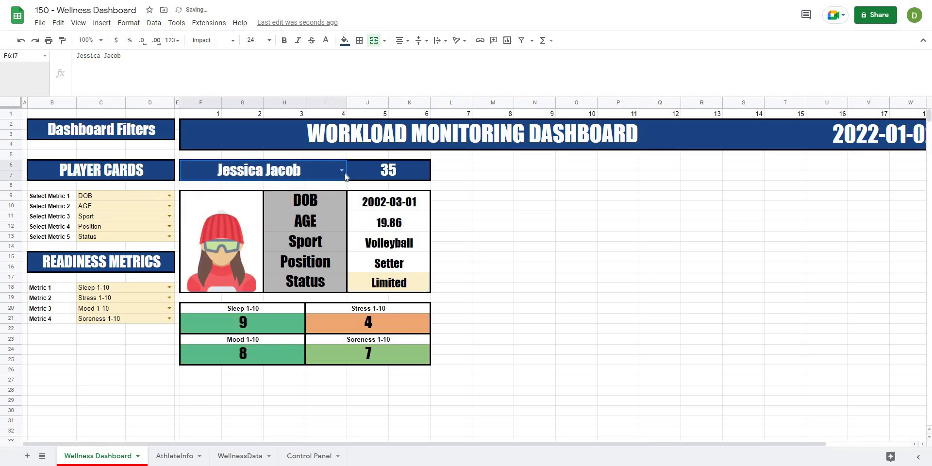
pyautogui.press('Return')
pyautogui.click(245, 226)
pyautogui.click(546, 262)
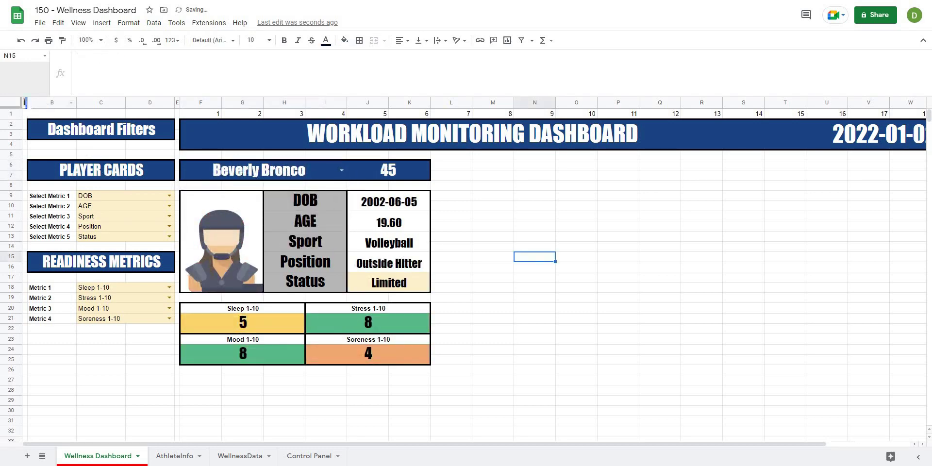
# Group the dashboard filter columns A to D and collapse the group.
pyautogui.click(41, 114)
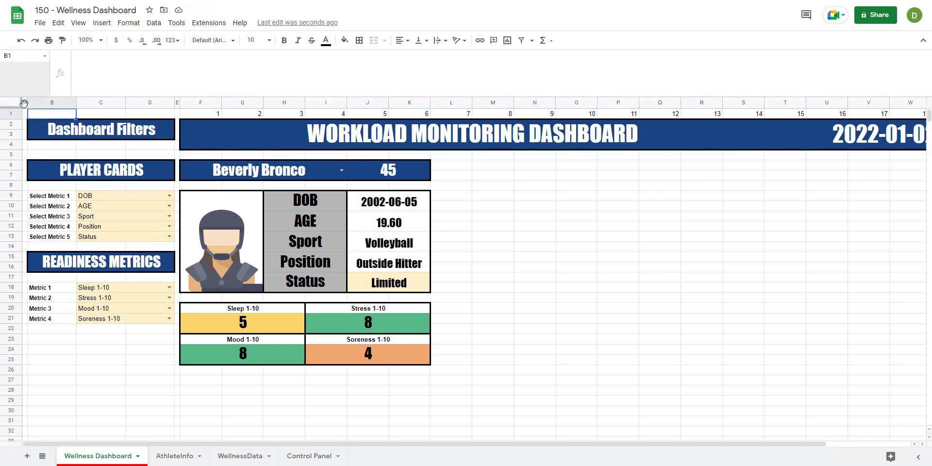
pyautogui.moveTo(24, 103); pyautogui.dragTo(174, 102)
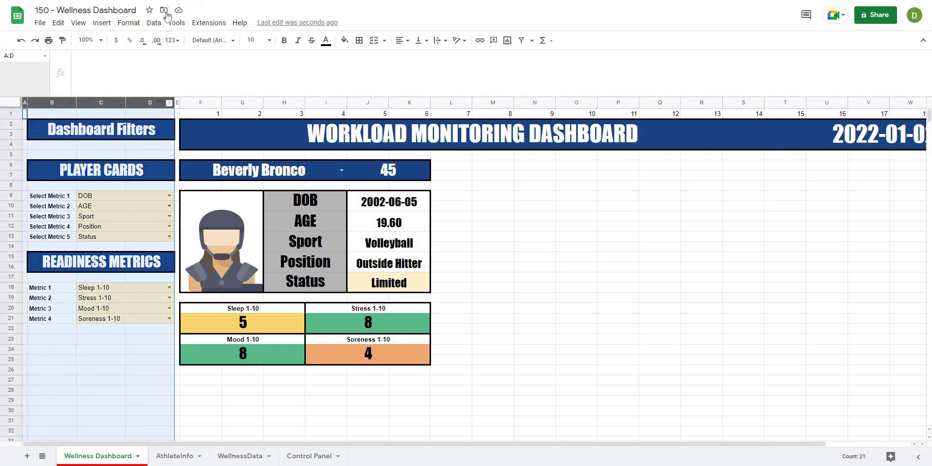
pyautogui.click(152, 23)
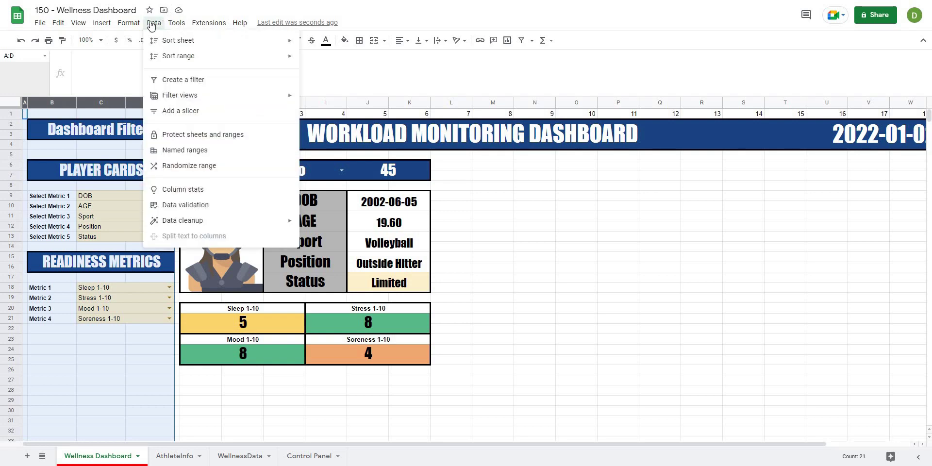
pyautogui.moveTo(78, 23)
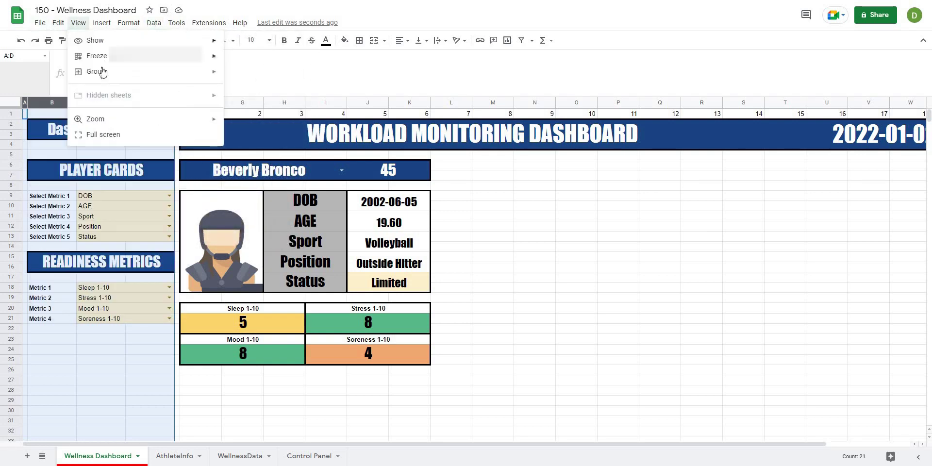
pyautogui.moveTo(102, 71)
pyautogui.click(272, 72)
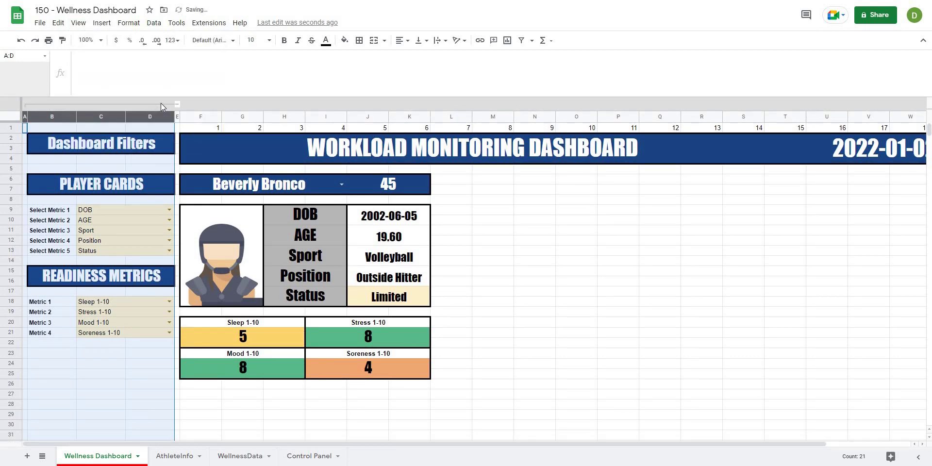
pyautogui.click(177, 104)
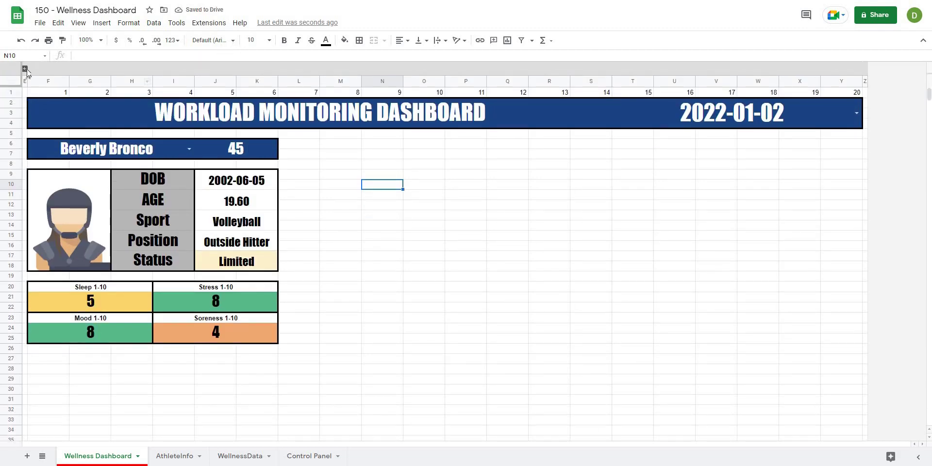
# Test the column group by expanding and collapsing filter columns A to D twice, leaving them hidden.
pyautogui.click(25, 69)
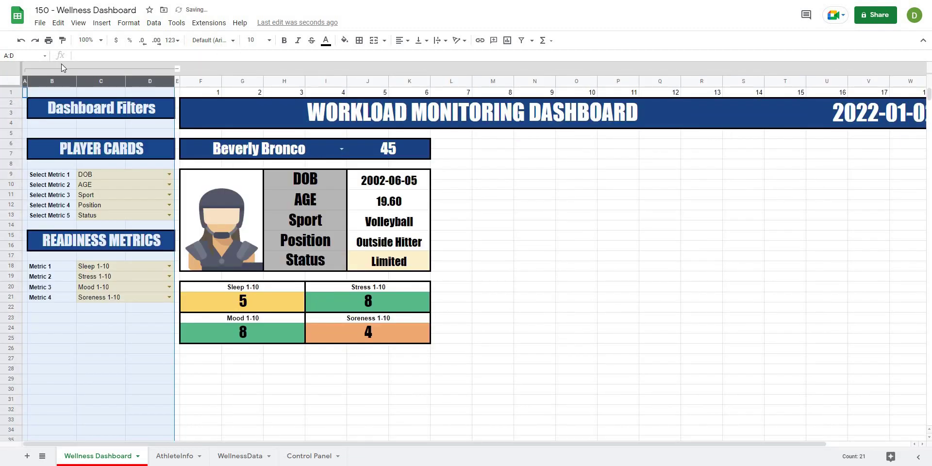
pyautogui.click(30, 68)
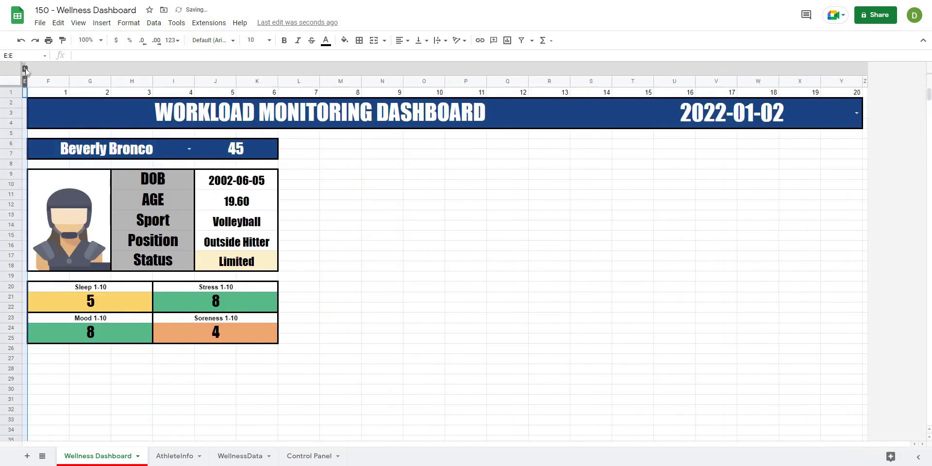
pyautogui.click(25, 69)
pyautogui.click(89, 69)
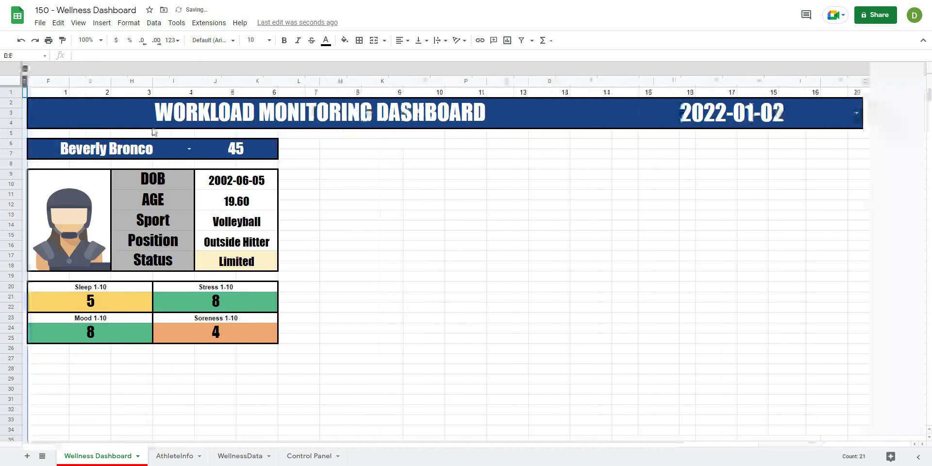
pyautogui.click(384, 224)
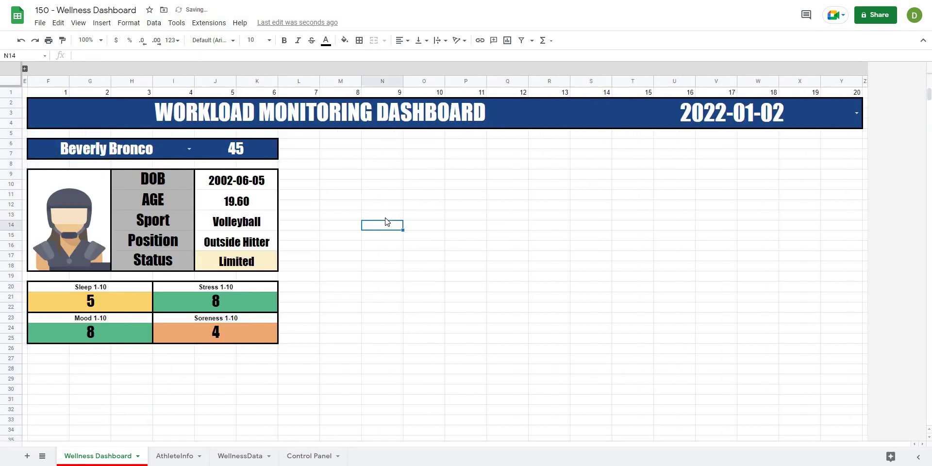